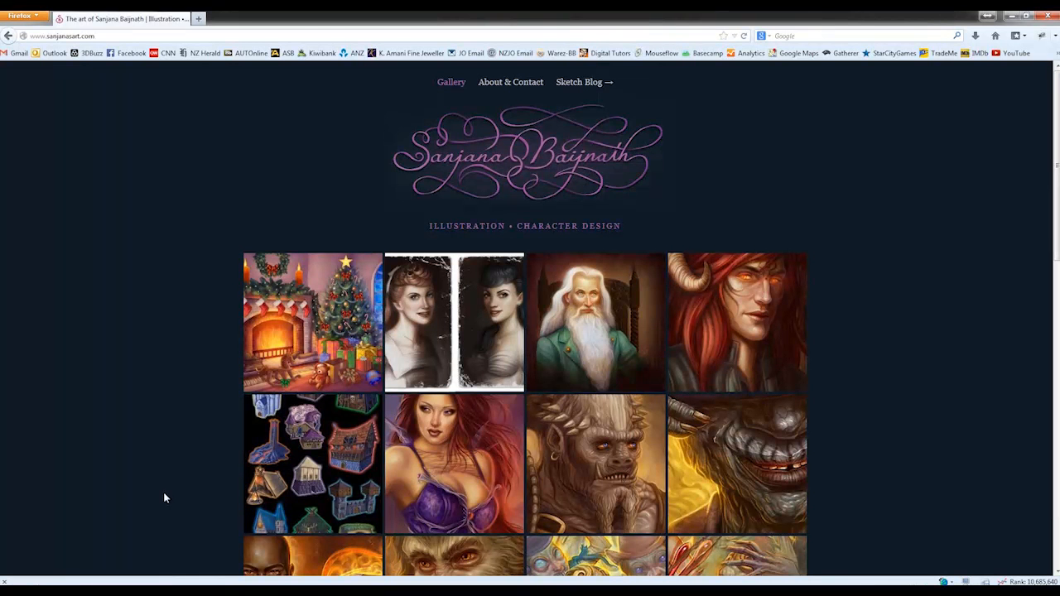
Switch to RhinoGold and start the Ring Wizard
{"action": "key", "text": "alt+Tab"}
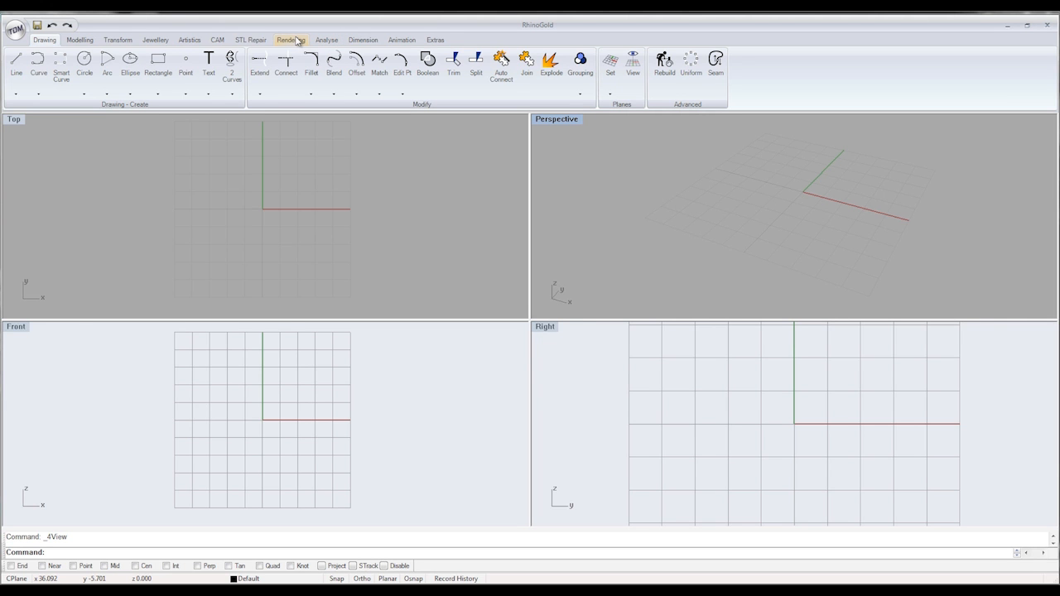
{"action": "left_click", "coordinate": [155, 41]}
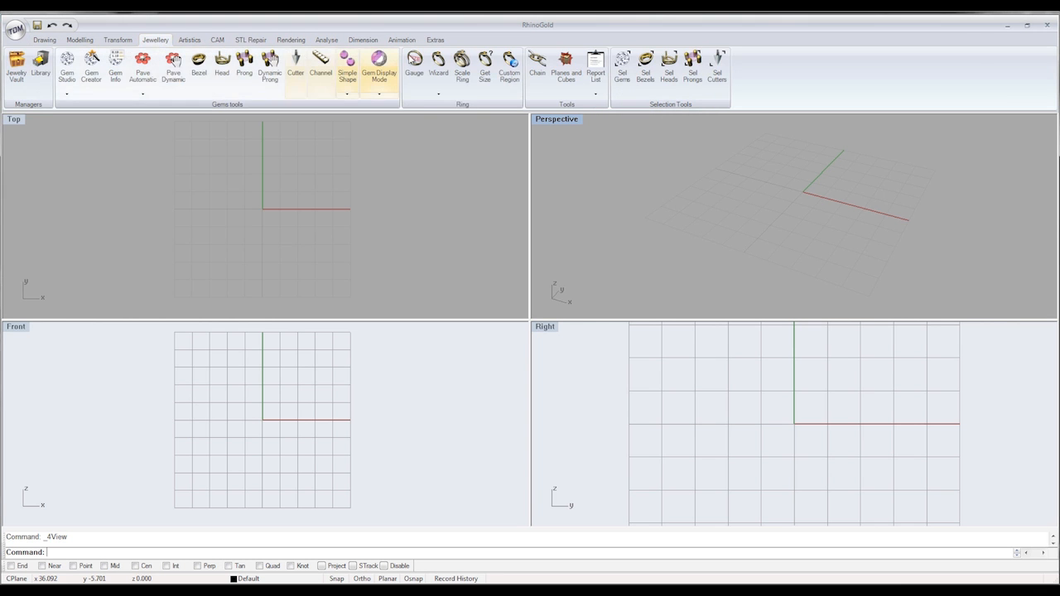
{"action": "left_click", "coordinate": [439, 66]}
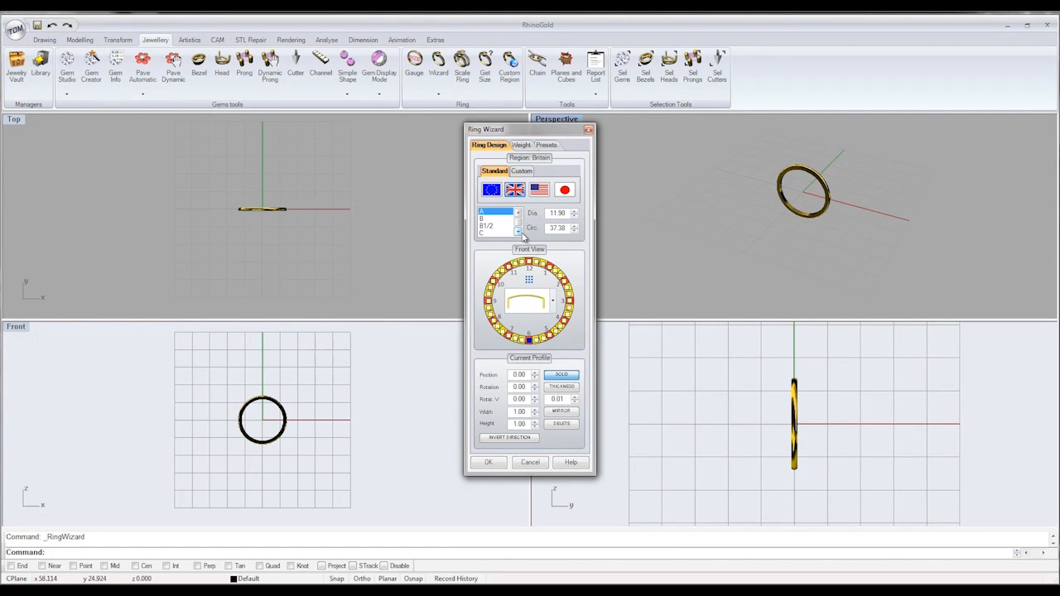
Compare the standard ring size lists for the USA, Europe, Britain and Japan
{"action": "left_click", "coordinate": [540, 194]}
{"action": "left_click_drag", "start_coordinate": [518, 222], "coordinate": [522, 231]}
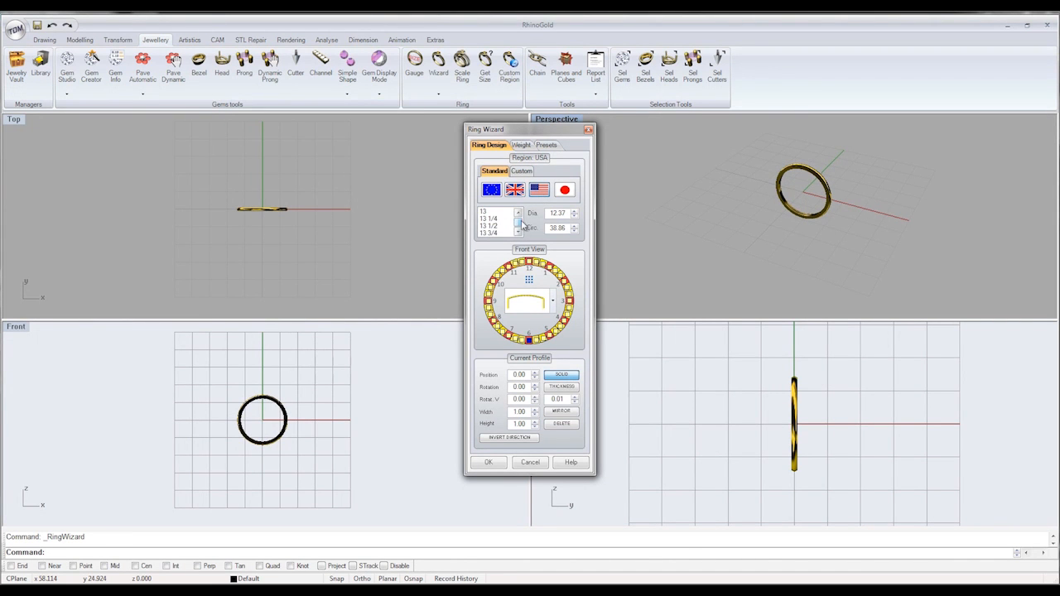
{"action": "left_click", "coordinate": [494, 192]}
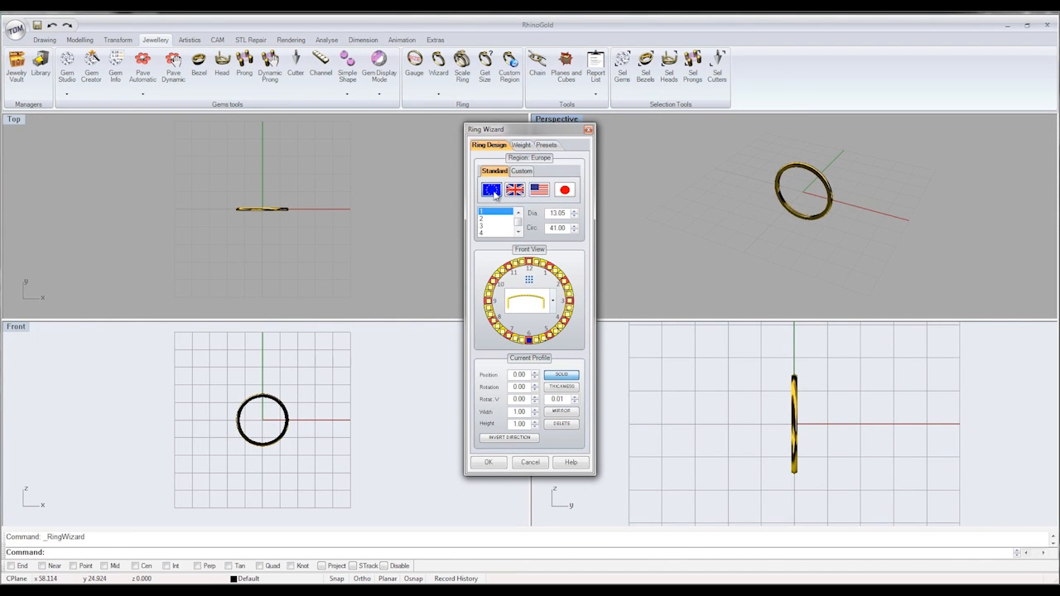
{"action": "left_click_drag", "start_coordinate": [518, 223], "coordinate": [520, 236]}
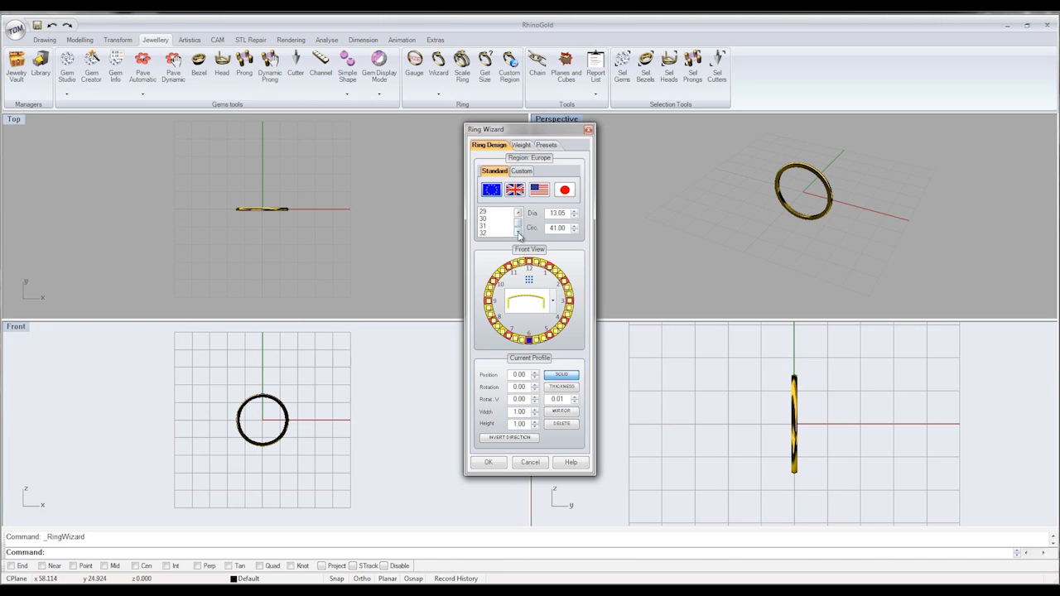
{"action": "left_click", "coordinate": [519, 213]}
{"action": "left_click", "coordinate": [517, 192]}
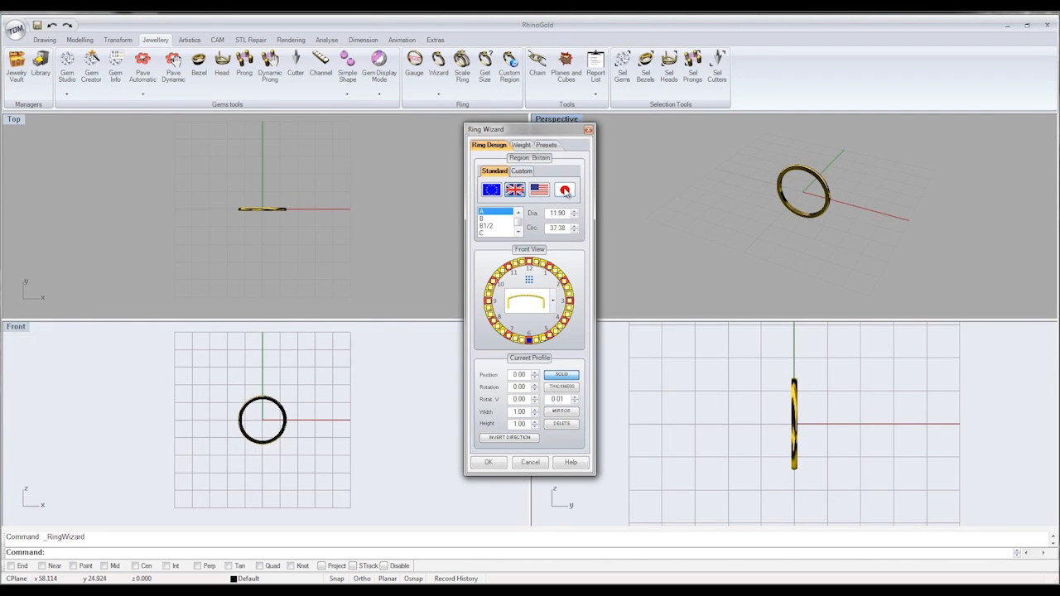
{"action": "left_click", "coordinate": [565, 190]}
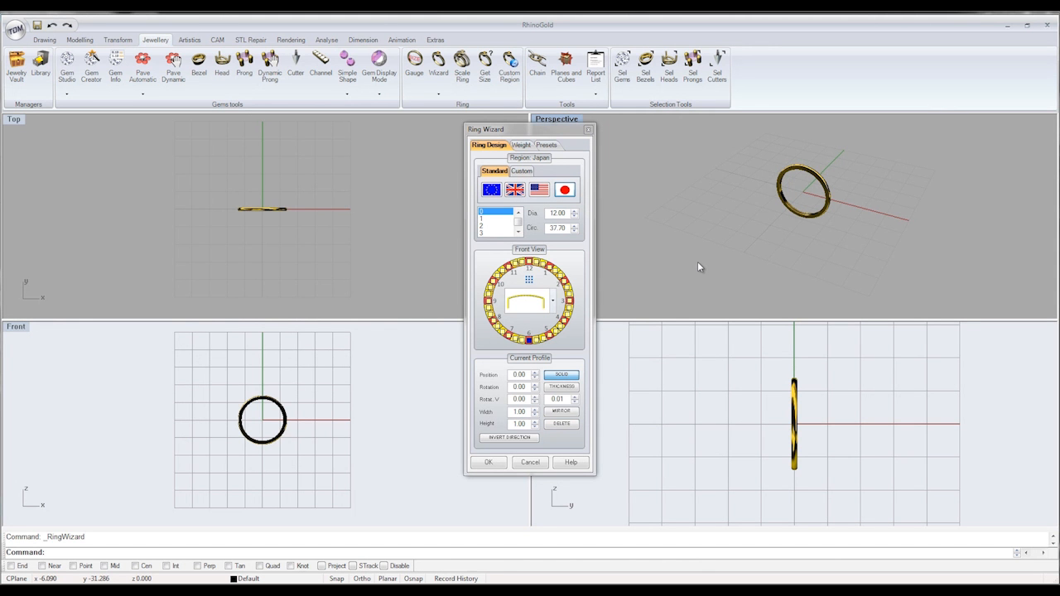
Choose the British standard ring size S for the ring
{"action": "left_click", "coordinate": [513, 189]}
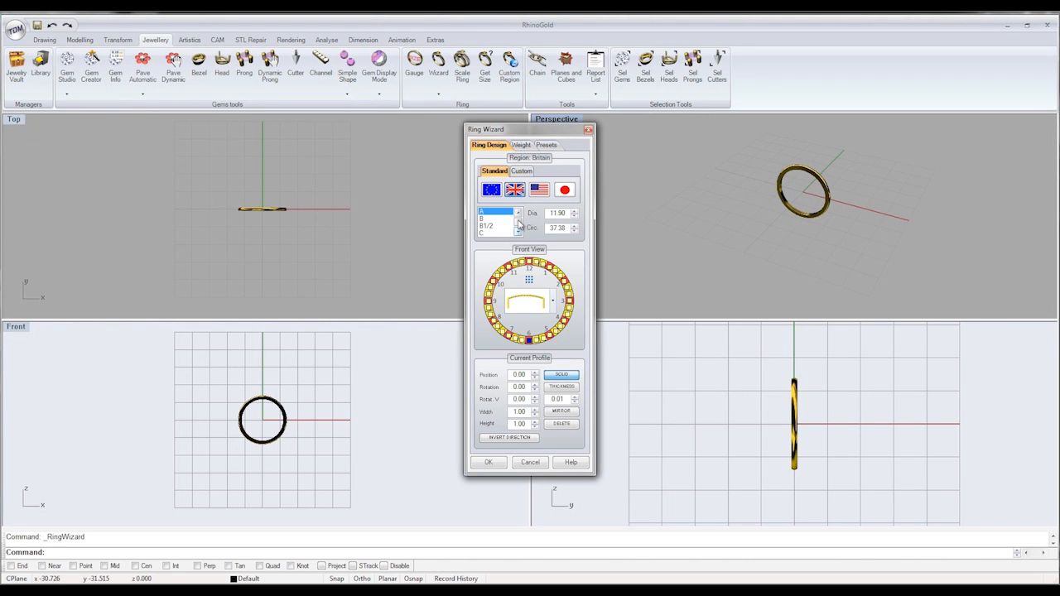
{"action": "scroll", "coordinate": [521, 224], "scroll_direction": "down", "scroll_amount": 15}
{"action": "scroll", "coordinate": [518, 214], "scroll_direction": "up", "scroll_amount": 5}
{"action": "left_click", "coordinate": [500, 220]}
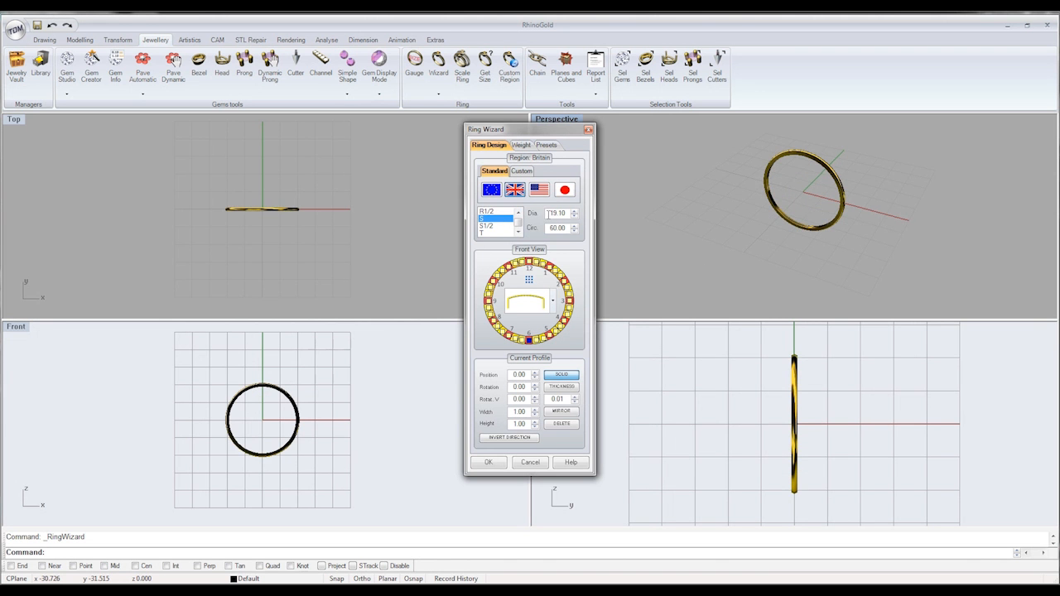
{"action": "left_click_drag", "start_coordinate": [549, 213], "coordinate": [616, 217]}
Set the ring profile's width to 6
{"action": "double_click", "coordinate": [526, 412]}
{"action": "type", "text": "6"}
{"action": "key", "text": "Return"}
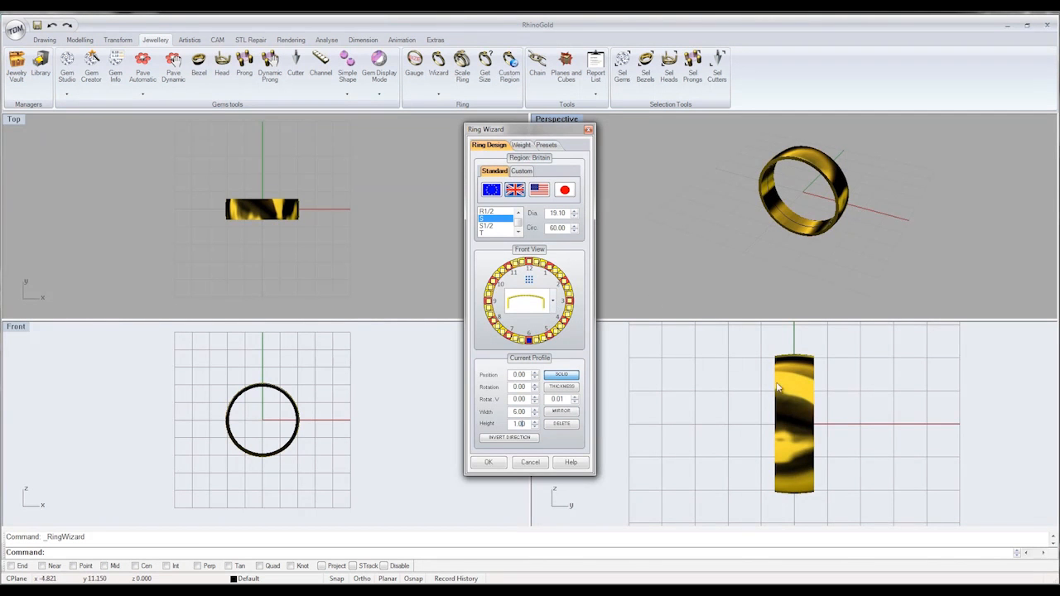
Maximise the Perspective view and give the ring the rounded, domed cross-section profile
{"action": "scroll", "coordinate": [791, 203], "scroll_direction": "up", "scroll_amount": 8}
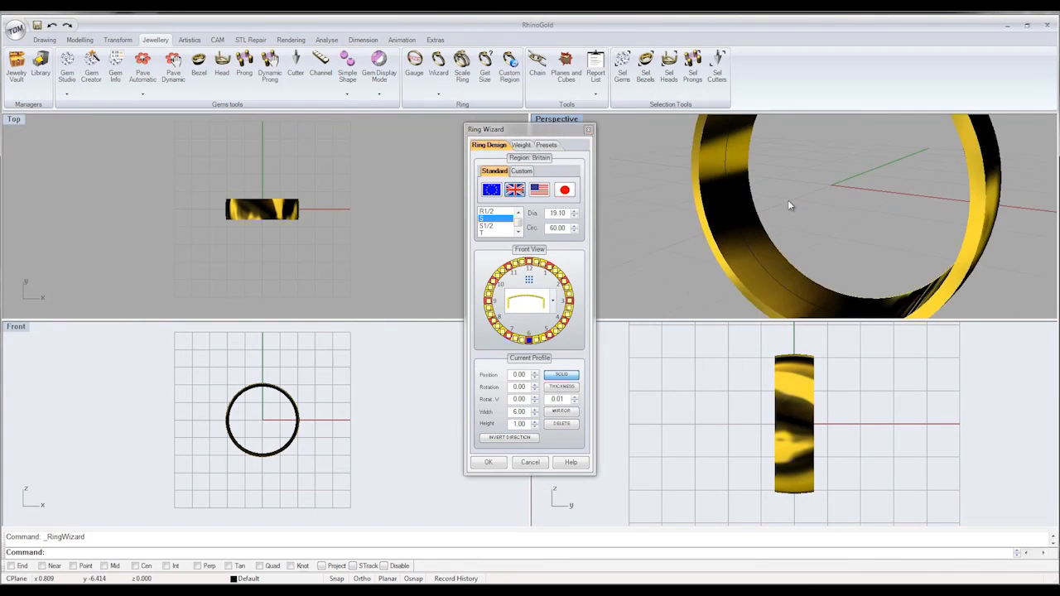
{"action": "double_click", "coordinate": [561, 120]}
{"action": "left_click_drag", "start_coordinate": [486, 130], "coordinate": [33, 160]}
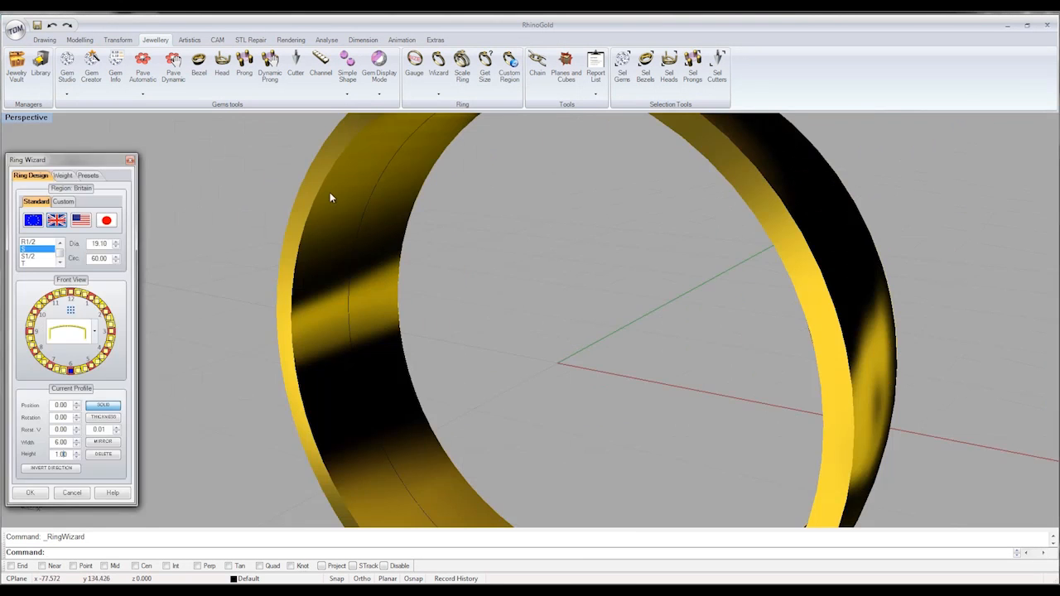
{"action": "scroll", "coordinate": [622, 285], "scroll_direction": "down", "scroll_amount": 2}
{"action": "right_click_drag", "start_coordinate": [622, 285], "coordinate": [500, 257]}
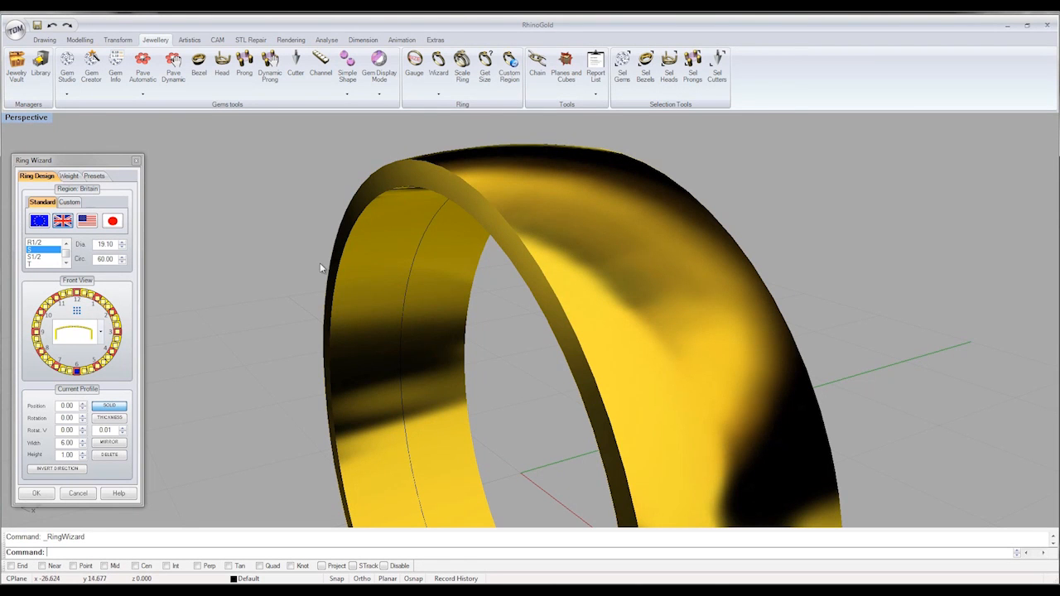
{"action": "left_click", "coordinate": [99, 338]}
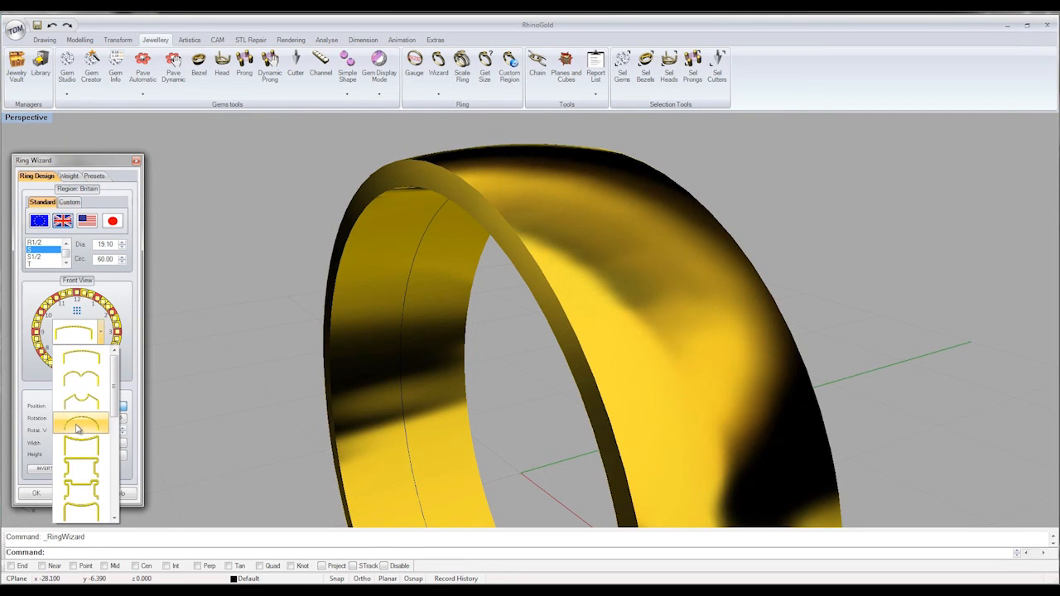
{"action": "left_click", "coordinate": [77, 428]}
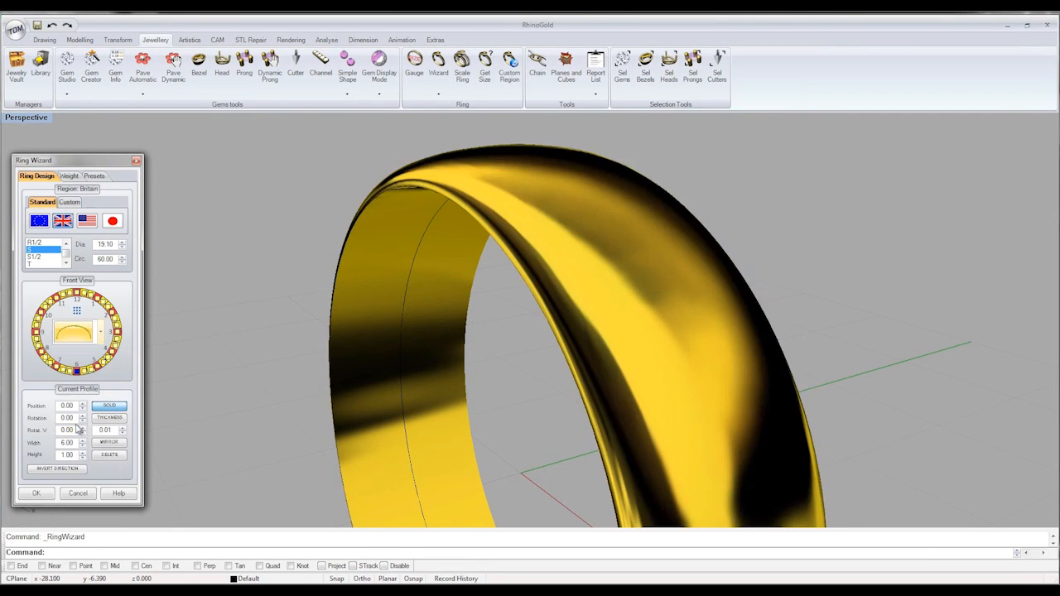
{"action": "right_click_drag", "start_coordinate": [485, 338], "coordinate": [399, 167]}
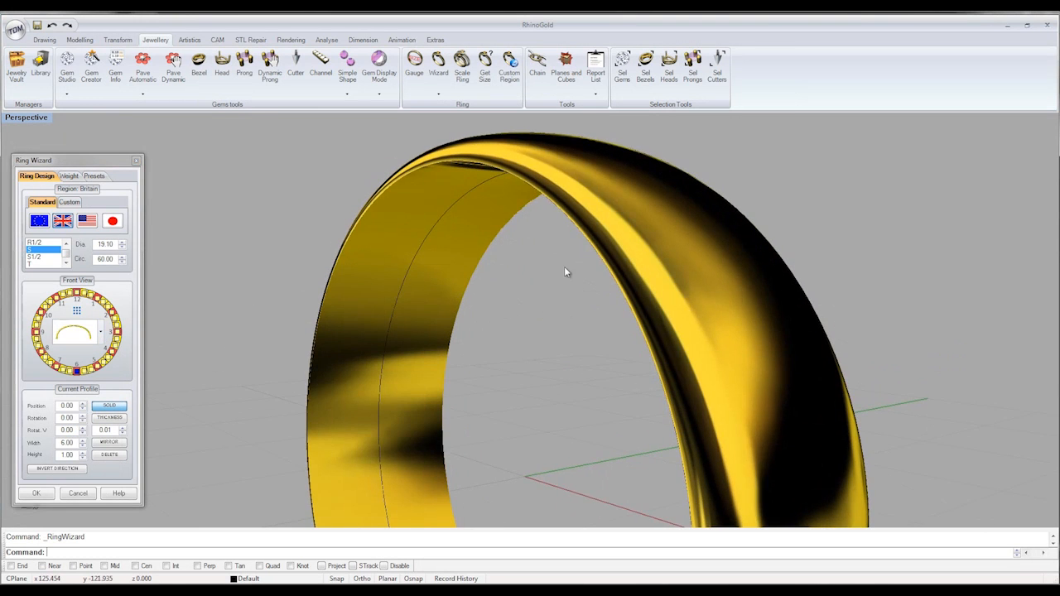
{"action": "right_click_drag", "start_coordinate": [564, 266], "coordinate": [751, 202]}
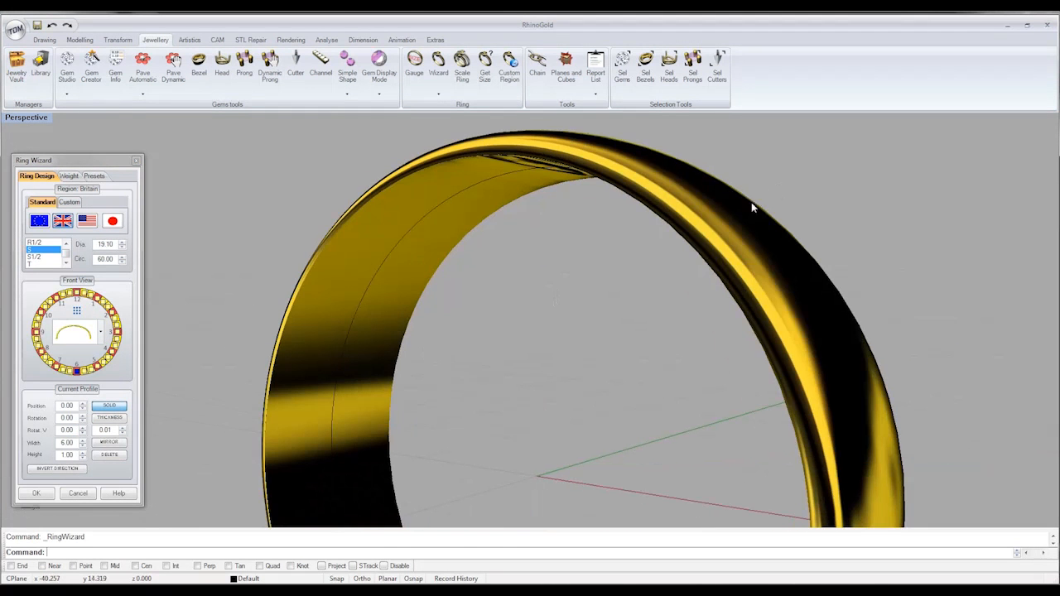
Set the ring profile's height to 1.50 and generate the ring
{"action": "left_click", "coordinate": [82, 453]}
{"action": "left_click", "coordinate": [82, 453]}
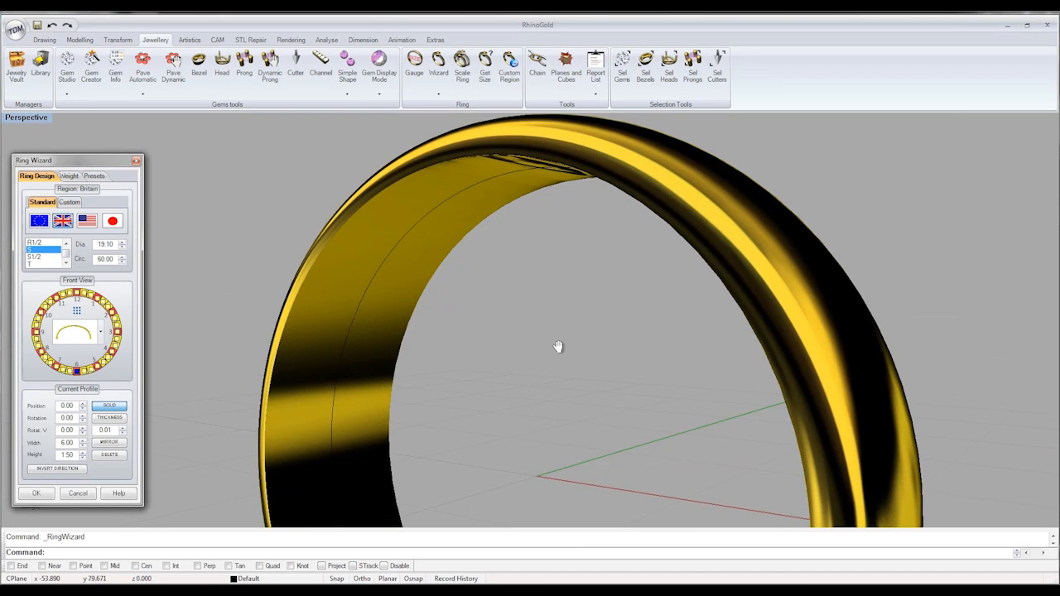
{"action": "right_click_drag", "start_coordinate": [558, 348], "coordinate": [568, 260]}
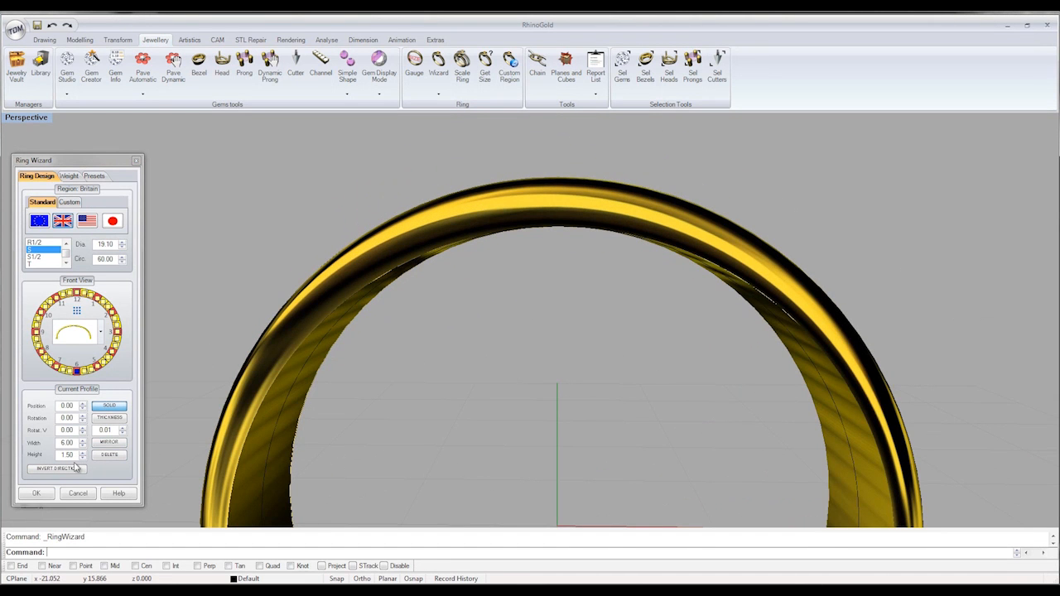
{"action": "left_click", "coordinate": [34, 495]}
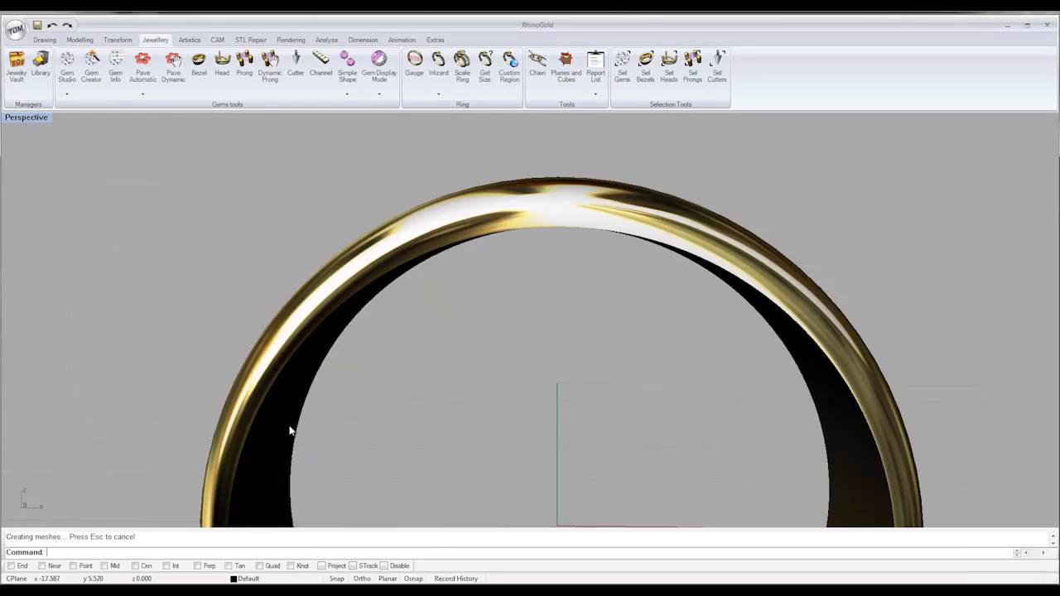
{"action": "right_click_drag", "start_coordinate": [290, 430], "coordinate": [698, 254]}
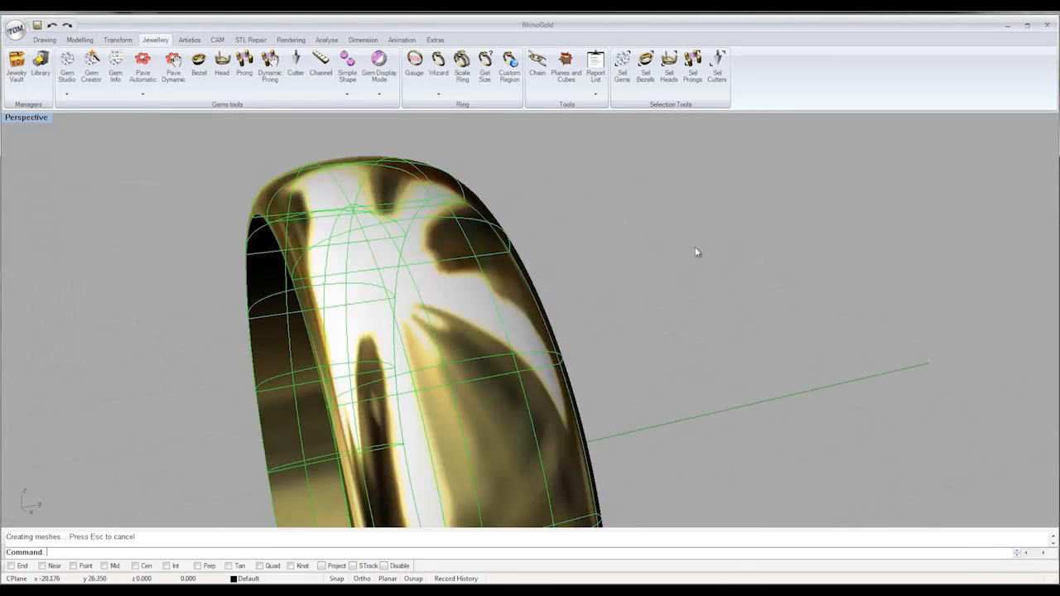
{"action": "scroll", "coordinate": [699, 254], "scroll_direction": "down", "scroll_amount": 8}
{"action": "right_click_drag", "start_coordinate": [417, 293], "coordinate": [398, 273]}
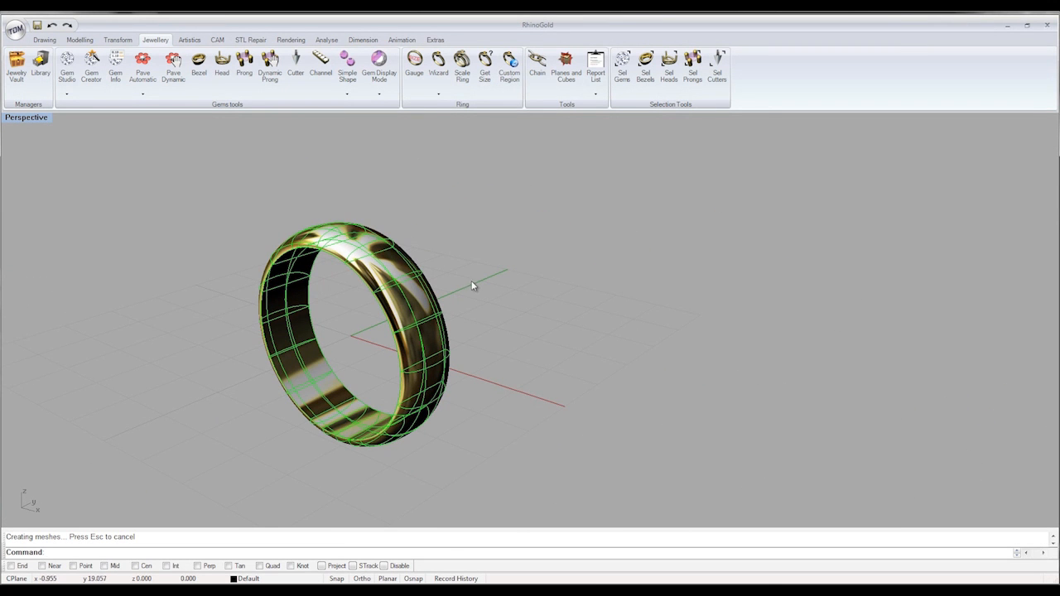
{"action": "right_click_drag", "start_coordinate": [473, 284], "coordinate": [577, 295], "text": "shift"}
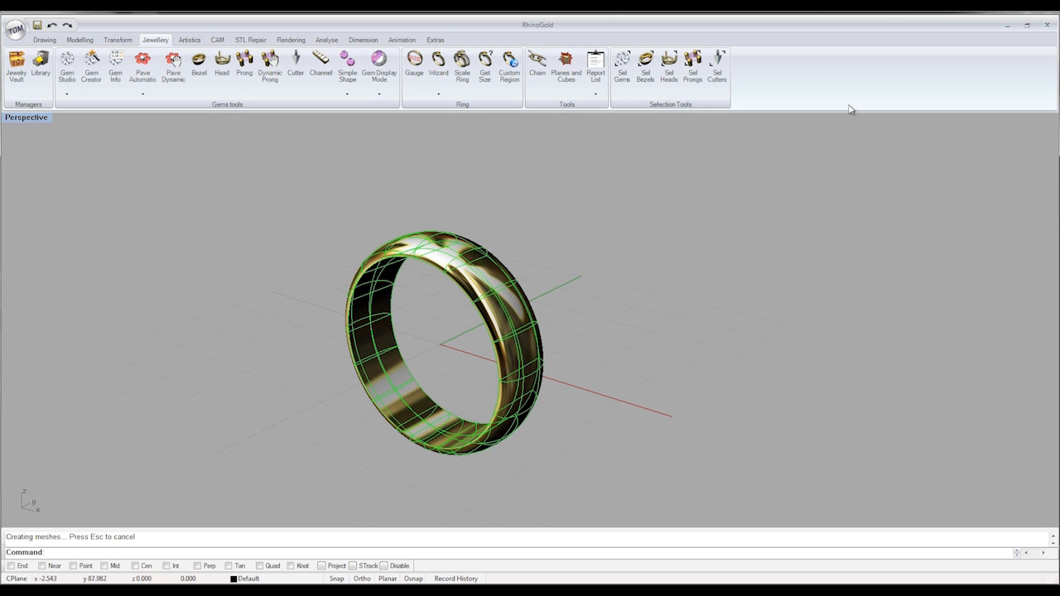
Switch to Maya, set the linear working unit to millimeter and save the preferences
{"action": "left_click", "coordinate": [1010, 25]}
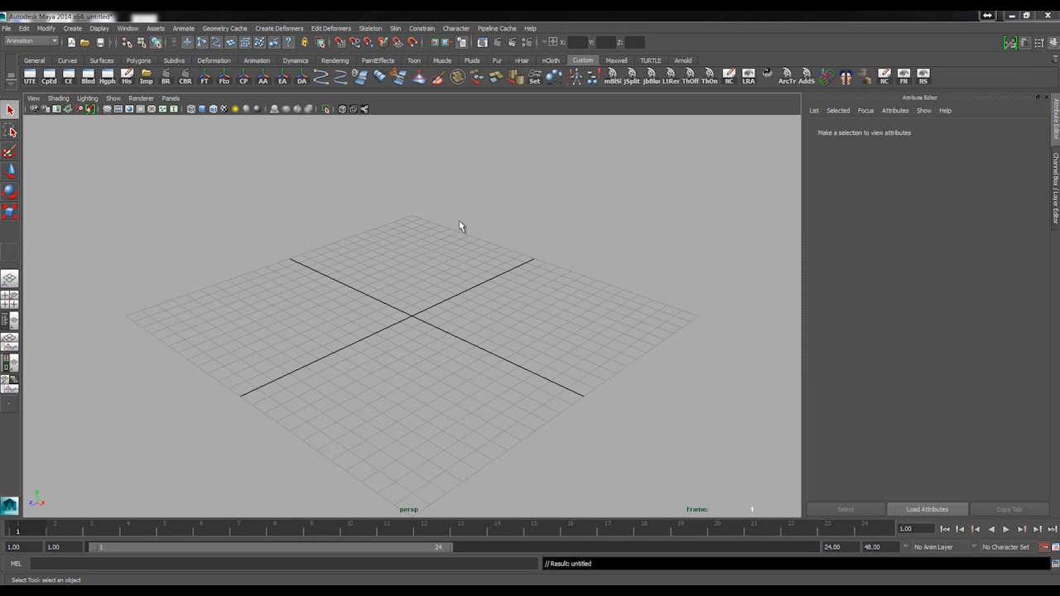
{"action": "left_click", "coordinate": [1056, 550]}
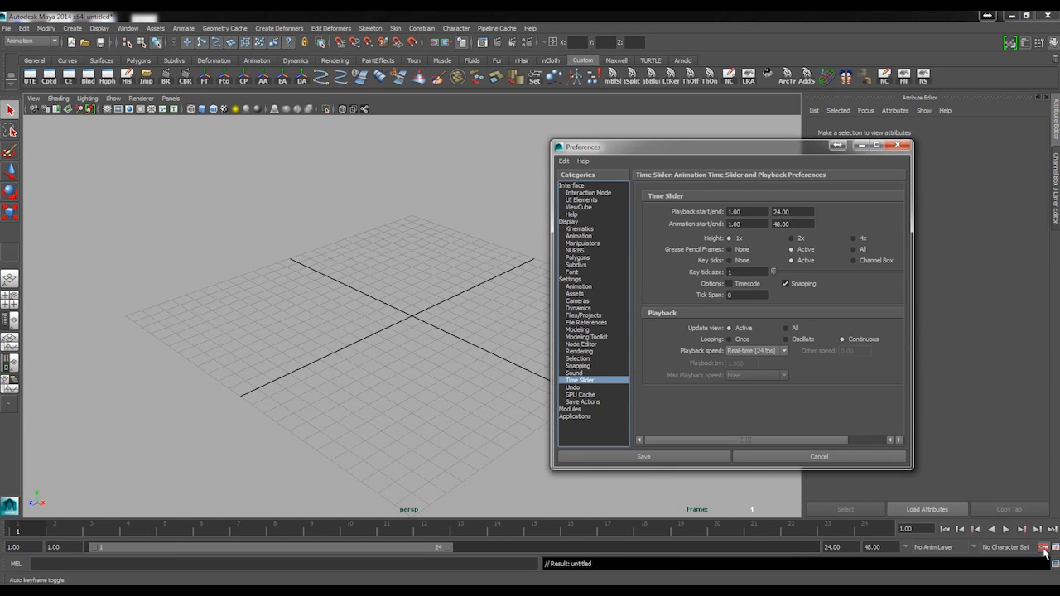
{"action": "left_click_drag", "start_coordinate": [704, 154], "coordinate": [496, 146]}
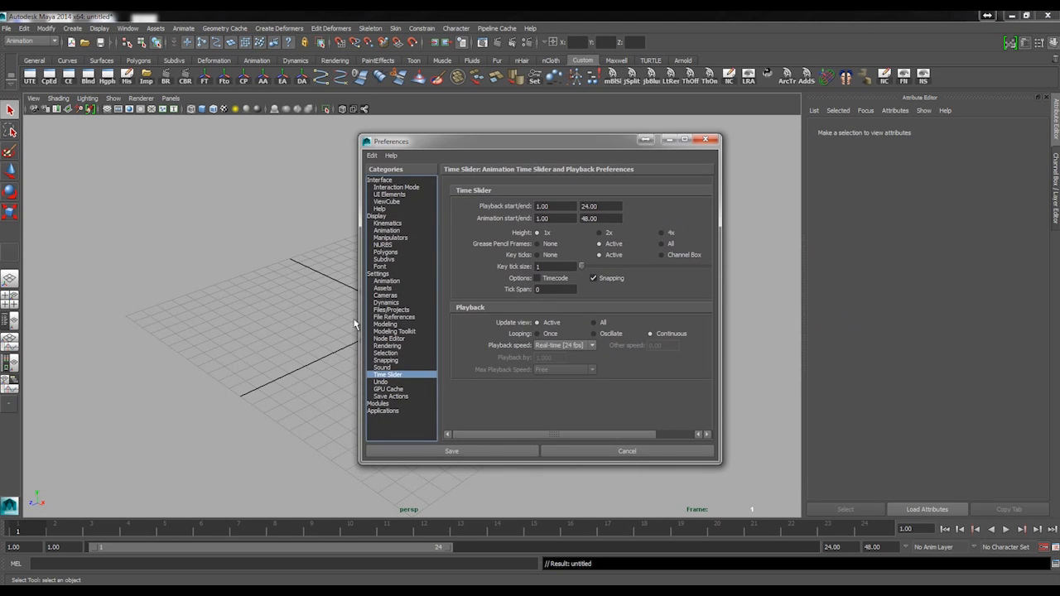
{"action": "left_click", "coordinate": [379, 274]}
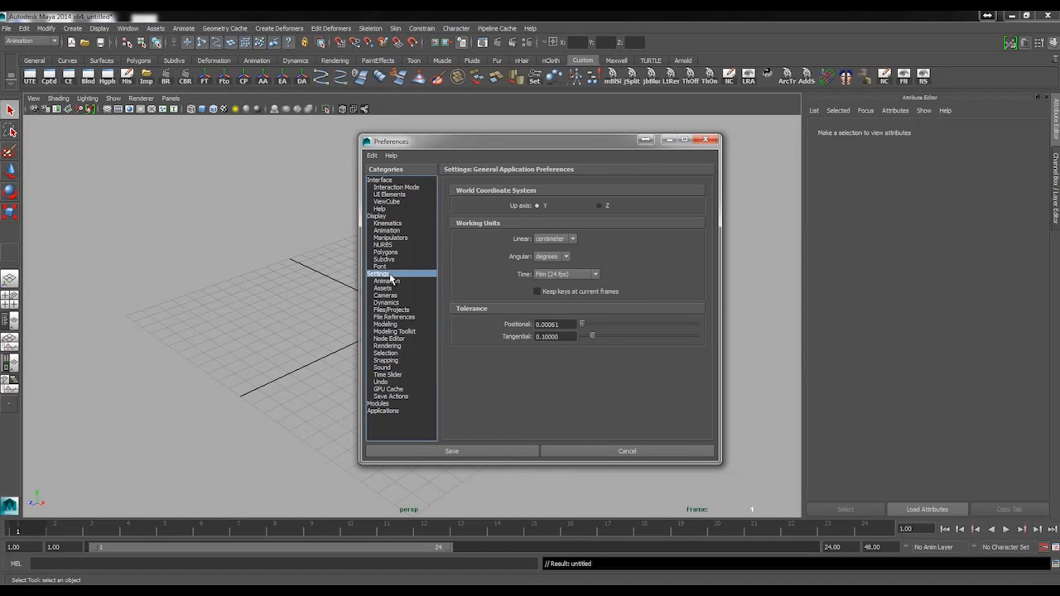
{"action": "left_click", "coordinate": [561, 243]}
{"action": "left_click", "coordinate": [561, 249]}
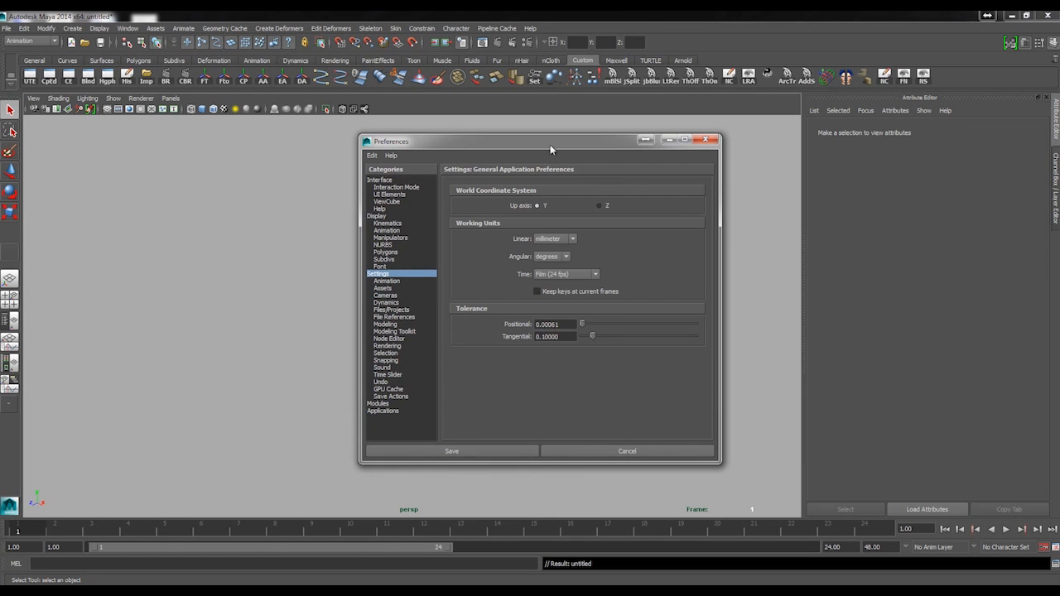
{"action": "left_click_drag", "start_coordinate": [550, 144], "coordinate": [803, 144]}
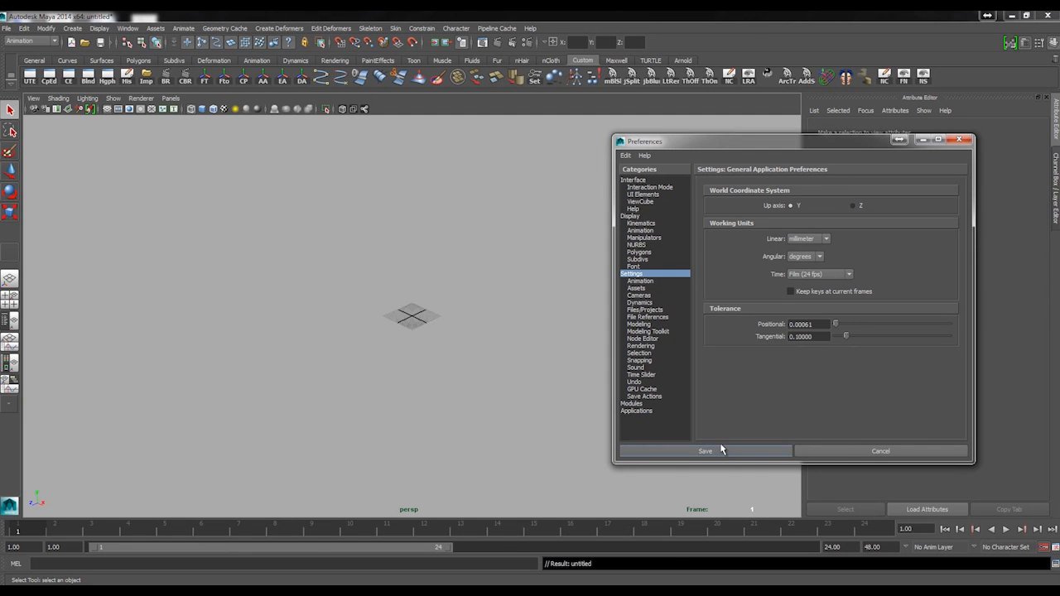
{"action": "left_click", "coordinate": [758, 453]}
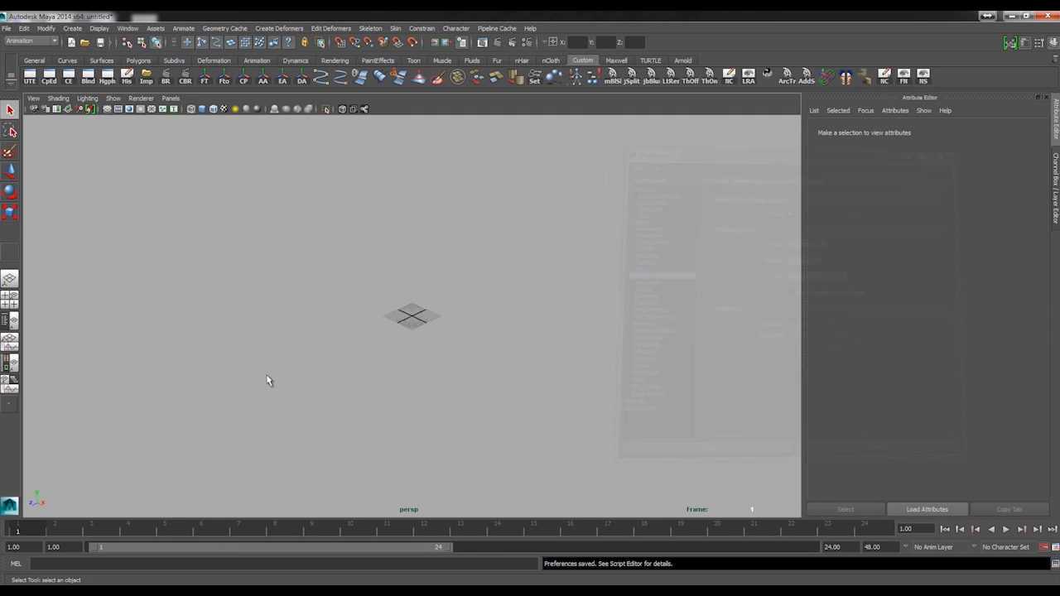
Change the workspace from the perspective view to a single full-size front view
{"action": "right_click_drag", "start_coordinate": [397, 388], "coordinate": [767, 402], "text": "alt"}
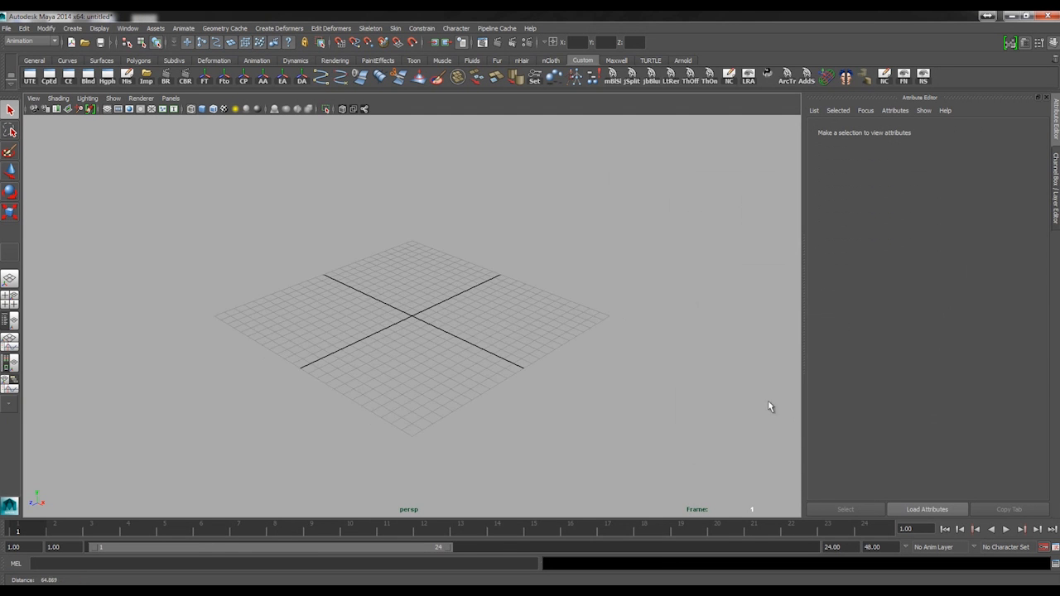
{"action": "right_click_drag", "start_coordinate": [249, 363], "coordinate": [396, 358], "text": "alt"}
{"action": "left_click_drag", "start_coordinate": [396, 363], "coordinate": [440, 362], "text": "alt"}
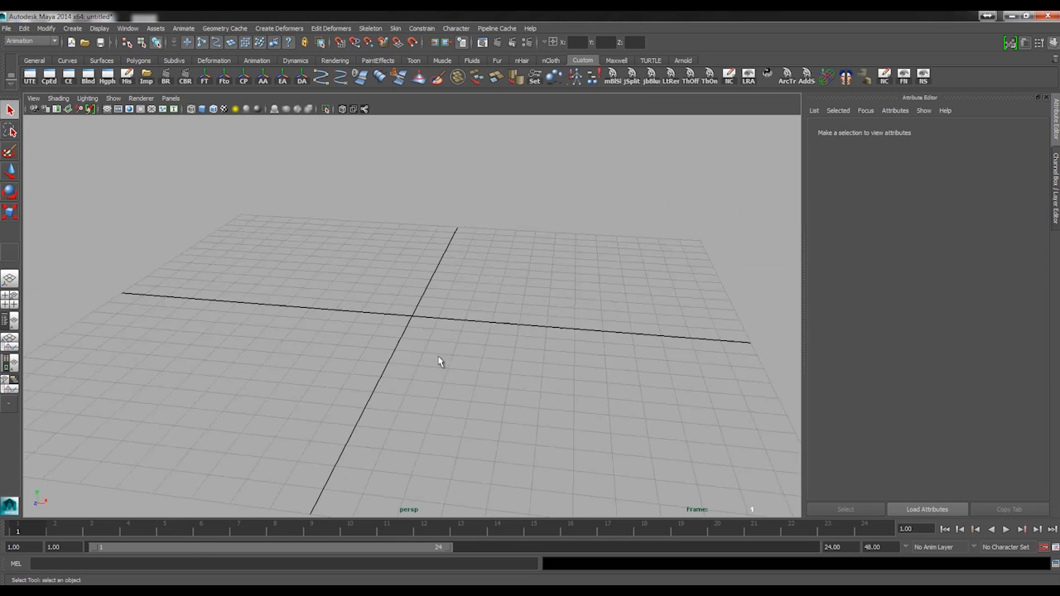
{"action": "key", "text": "space"}
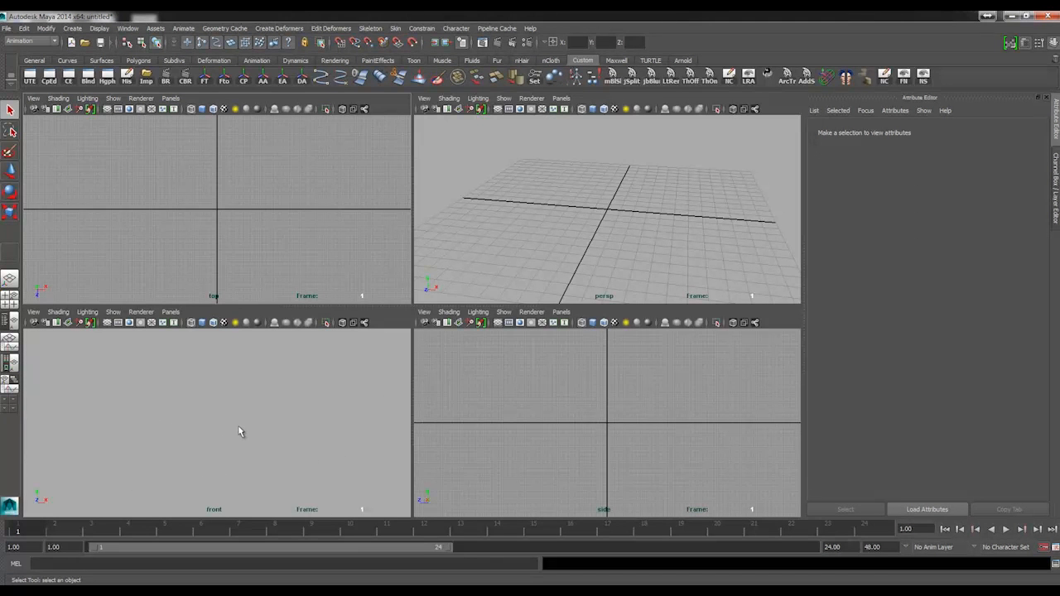
{"action": "key", "text": "space"}
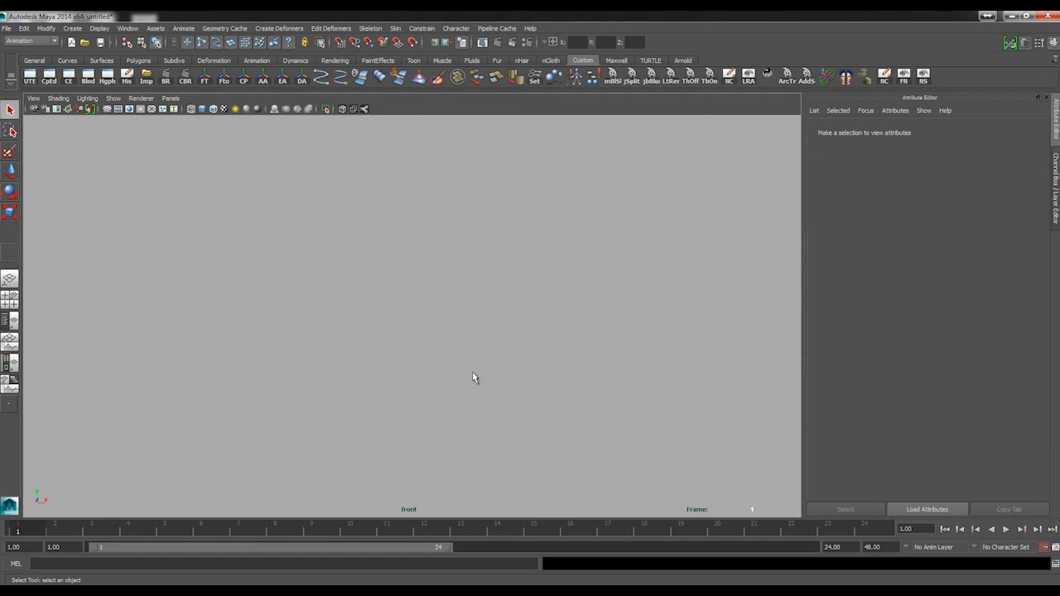
Turn on the grid in the front view and return that view to full size
{"action": "key", "text": "space"}
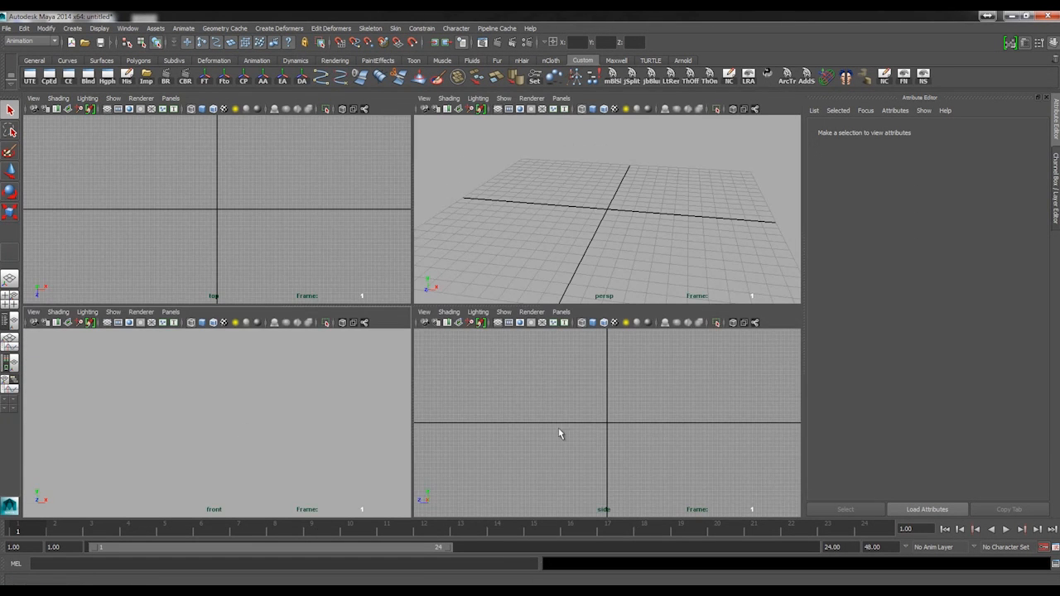
{"action": "left_click", "coordinate": [107, 323]}
{"action": "key", "text": "space"}
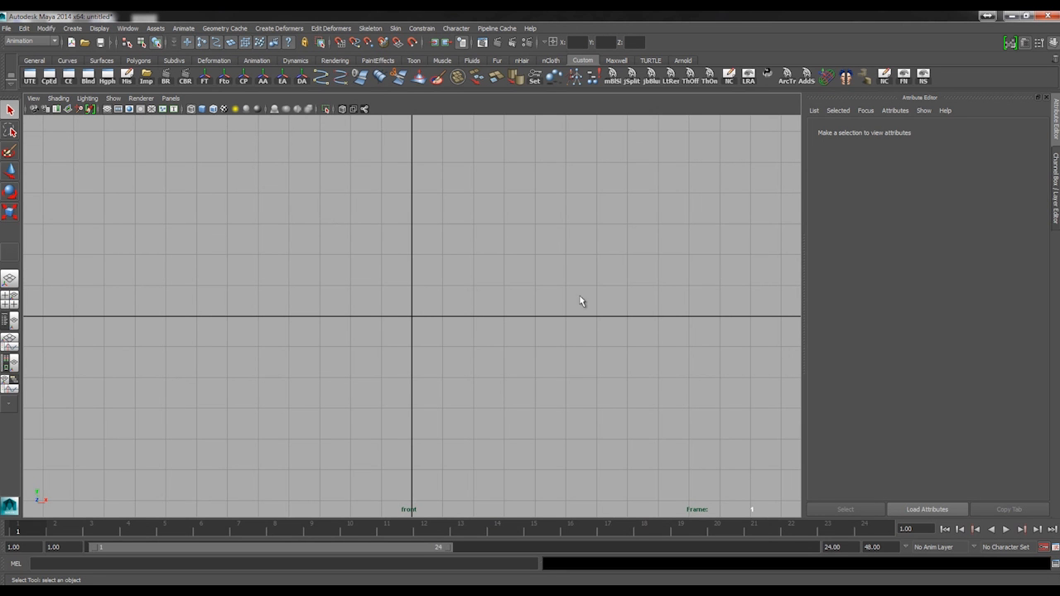
{"action": "middle_click_drag", "start_coordinate": [477, 273], "coordinate": [479, 348], "text": "alt"}
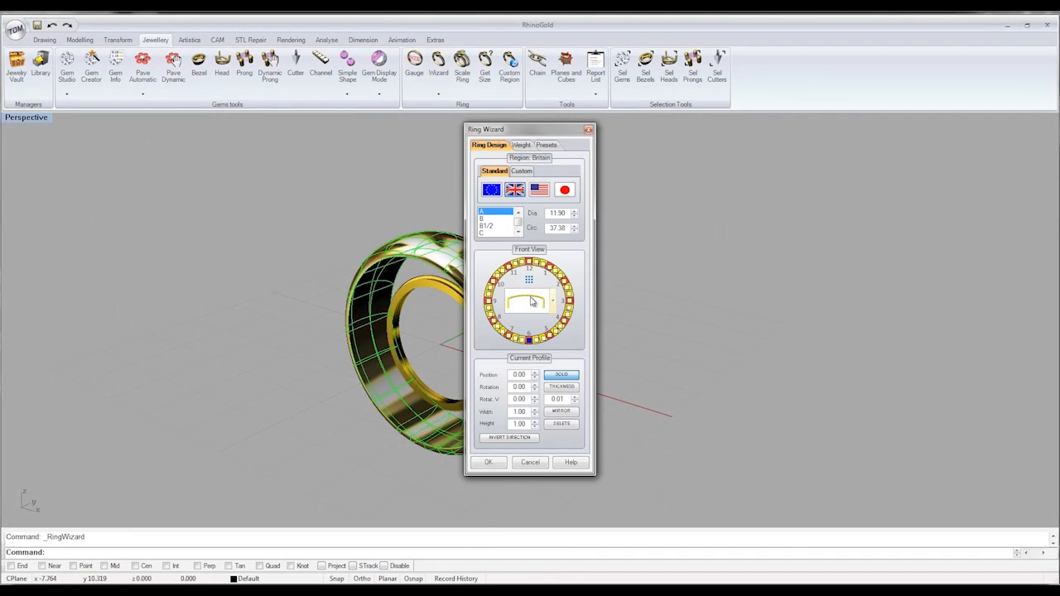
Pick British size S in RhinoGold's Ring Wizard to check its diameter, and return to Maya
{"action": "left_click_drag", "start_coordinate": [518, 221], "coordinate": [519, 216]}
{"action": "left_click", "coordinate": [496, 212]}
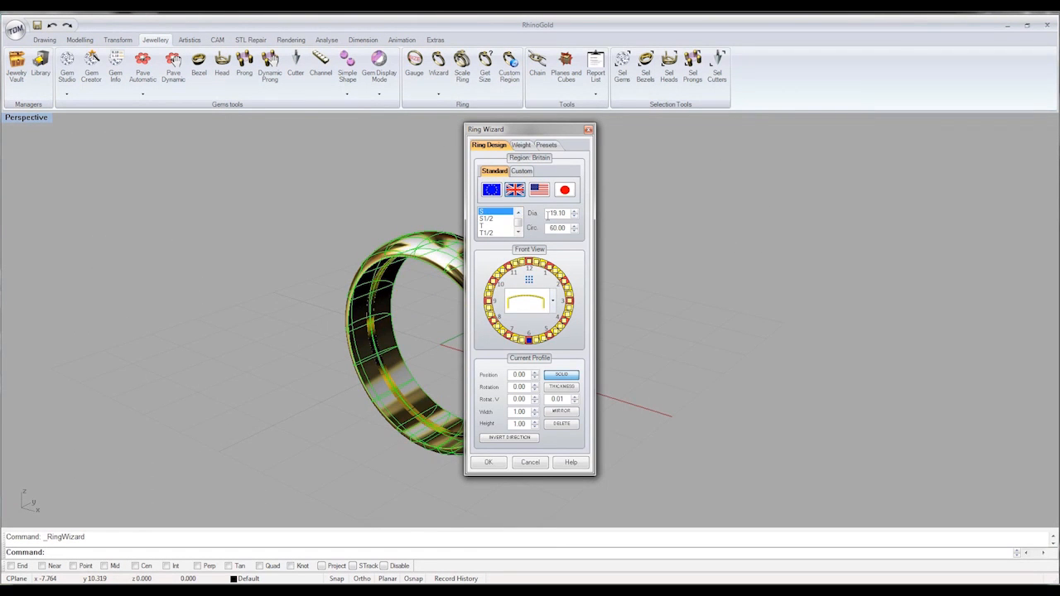
{"action": "left_click", "coordinate": [1013, 27]}
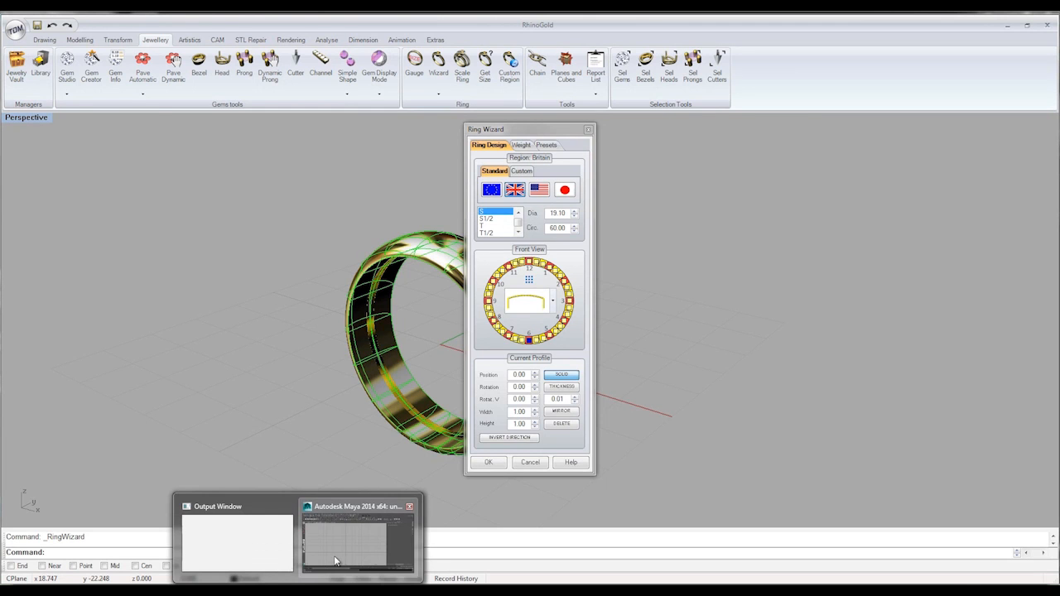
{"action": "left_click", "coordinate": [337, 560]}
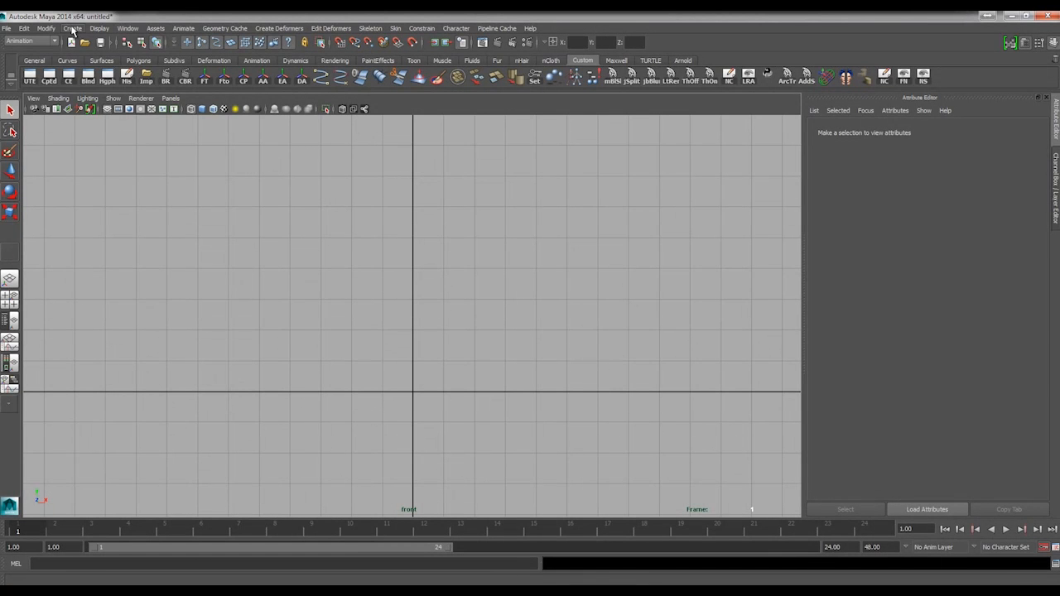
Turn off Interactive Creation for NURBS primitives
{"action": "left_click", "coordinate": [73, 30]}
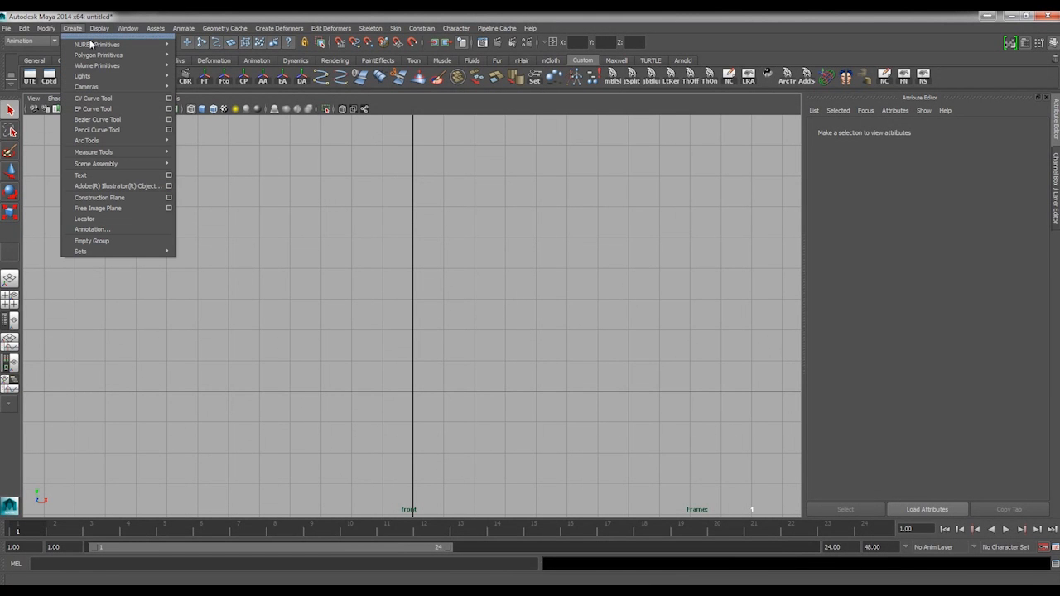
{"action": "mouse_move", "coordinate": [93, 45]}
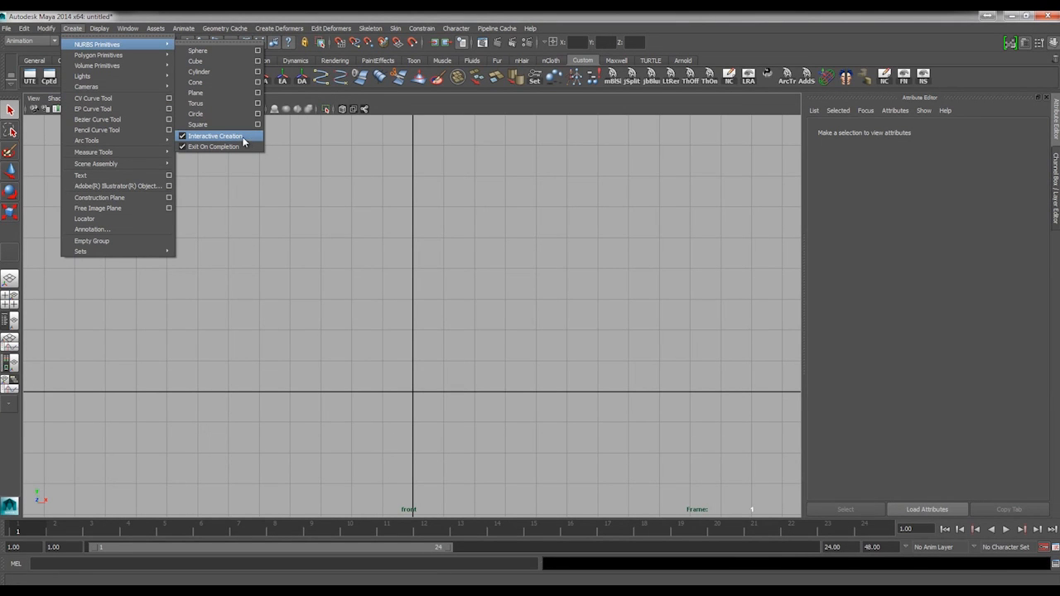
{"action": "left_click", "coordinate": [243, 138]}
Open the NURBS circle creation options and reset them to their defaults
{"action": "left_click", "coordinate": [72, 28]}
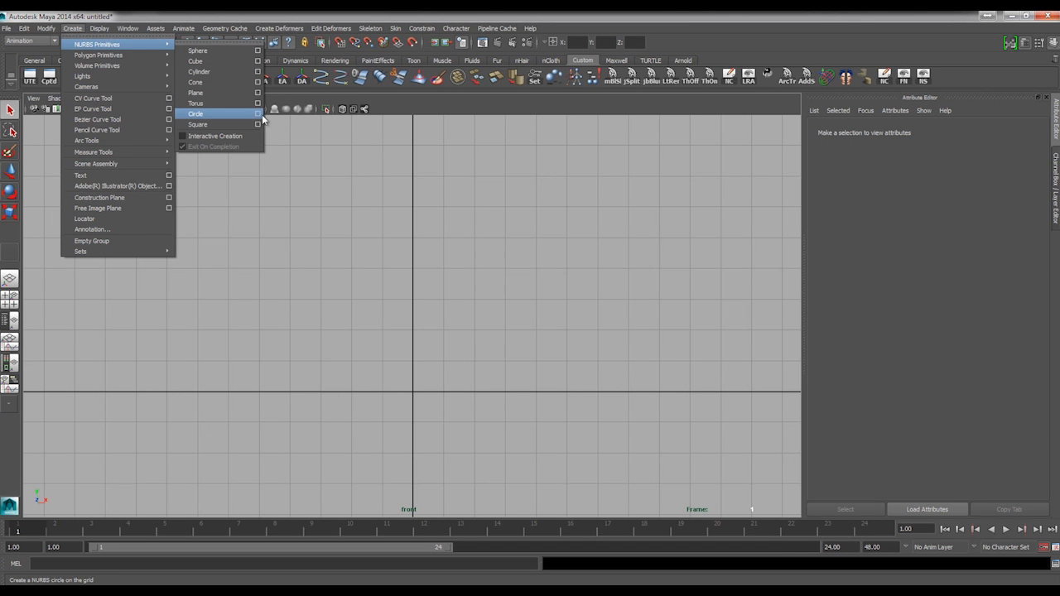
{"action": "left_click", "coordinate": [258, 113]}
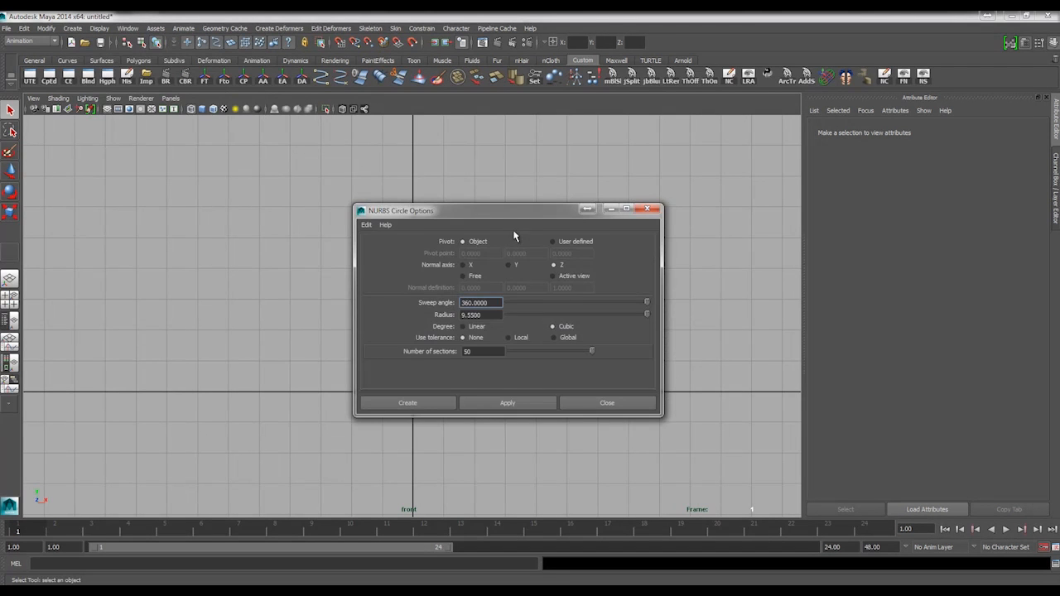
{"action": "left_click_drag", "start_coordinate": [505, 212], "coordinate": [236, 109]}
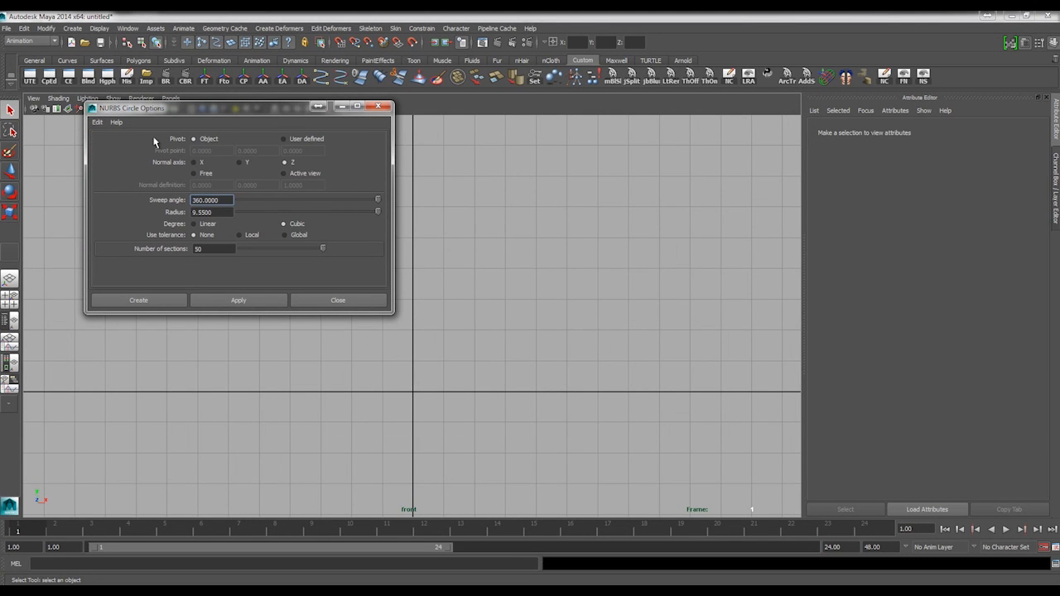
{"action": "left_click", "coordinate": [97, 122]}
{"action": "left_click", "coordinate": [112, 146]}
Create a NURBS circle with radius 9.55, normal axis Z and 50 sections
{"action": "double_click", "coordinate": [219, 213]}
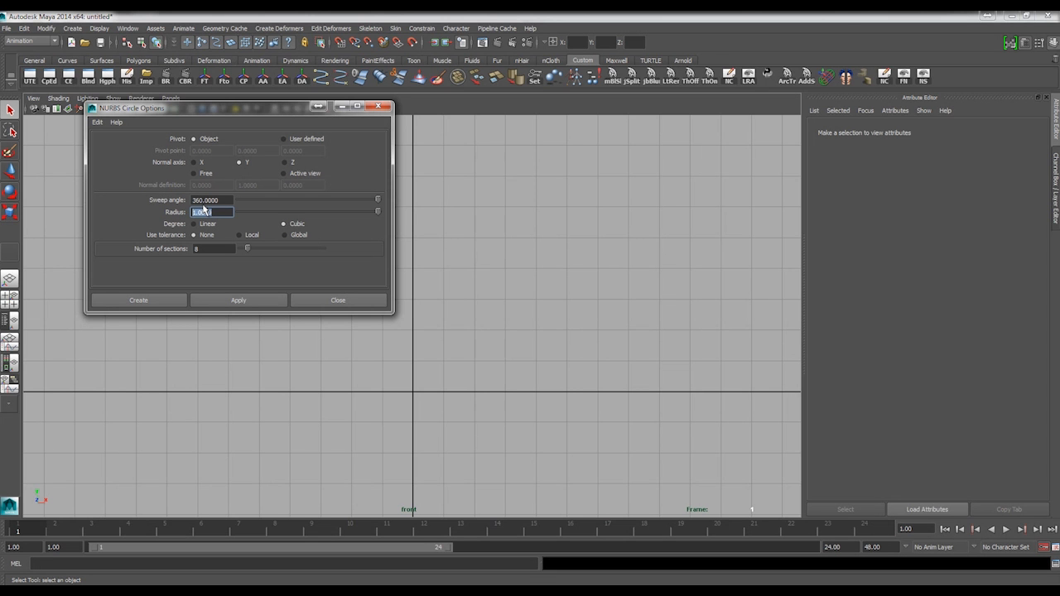
{"action": "type", "text": "9.55"}
{"action": "left_click_drag", "start_coordinate": [277, 114], "coordinate": [278, 106]}
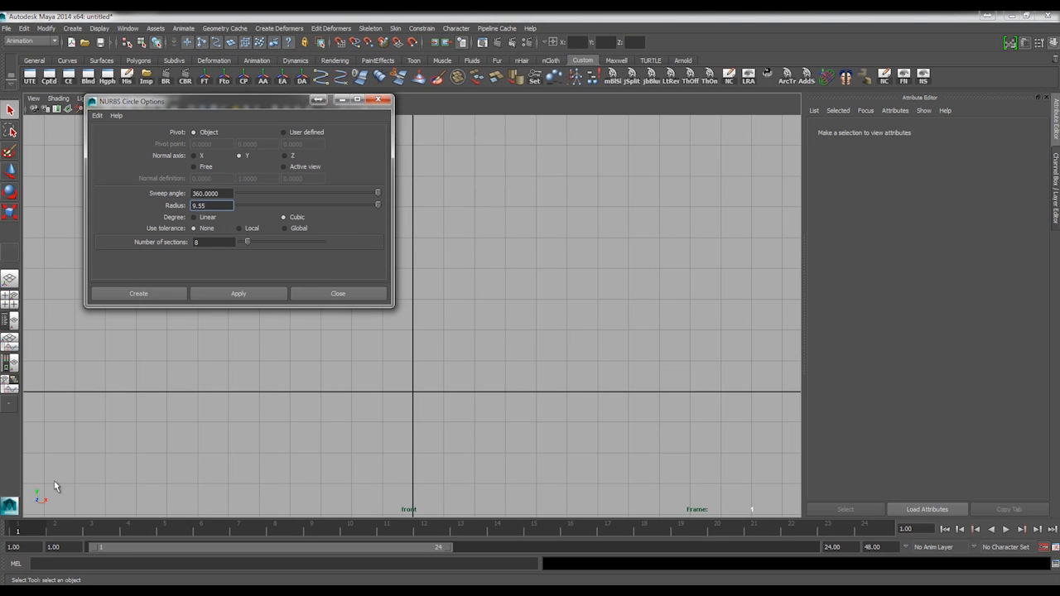
{"action": "left_click", "coordinate": [285, 156]}
{"action": "left_click", "coordinate": [218, 246]}
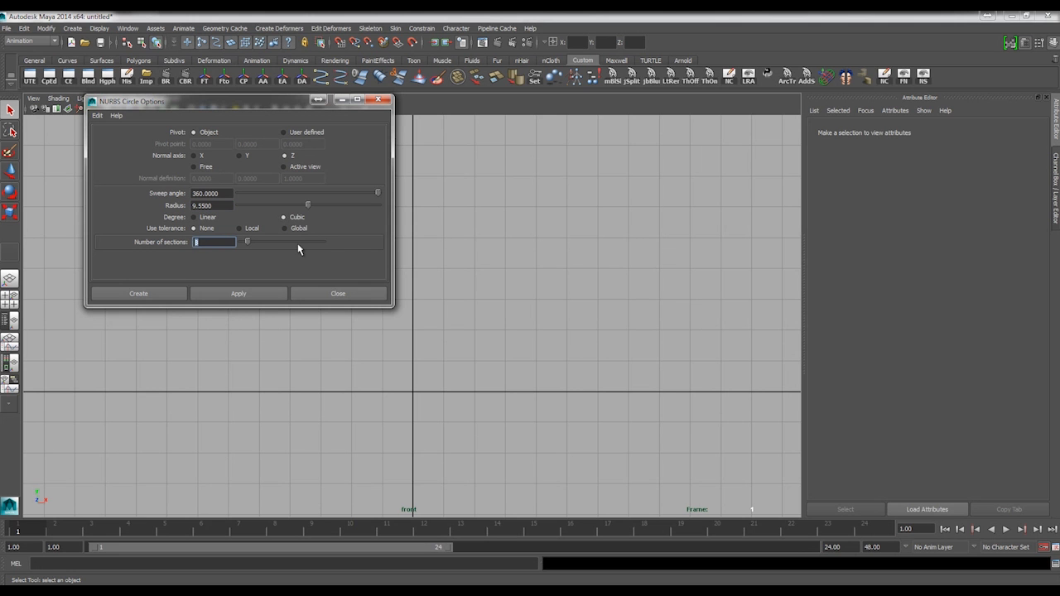
{"action": "type", "text": "50"}
{"action": "left_click", "coordinate": [138, 295]}
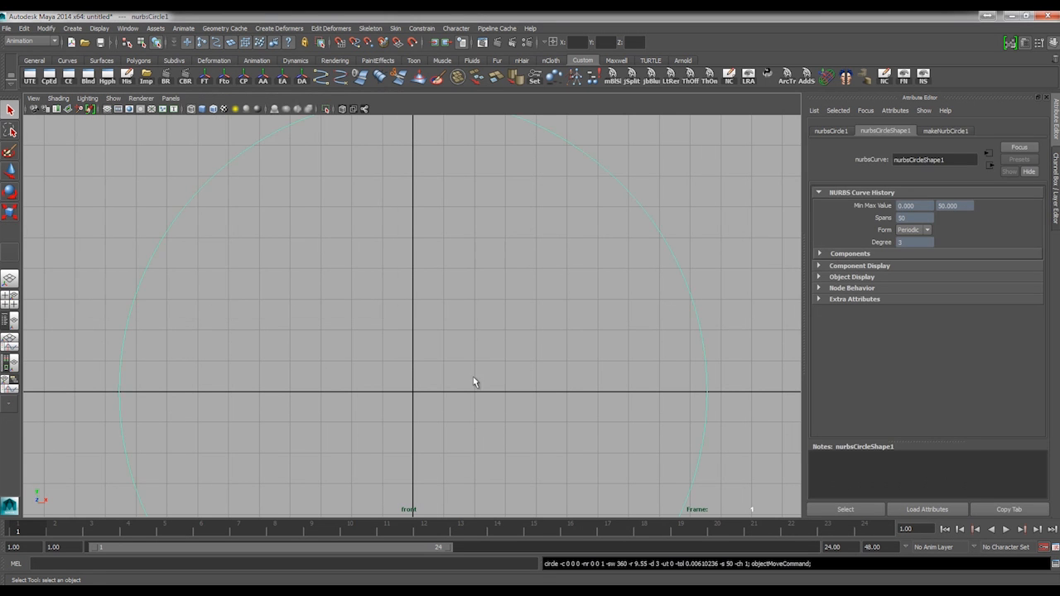
Fit the whole circle in the front view and cycle the viewport background to a darker plain grey
{"action": "scroll", "coordinate": [473, 381], "scroll_direction": "down", "scroll_amount": 3}
{"action": "middle_click_drag", "start_coordinate": [309, 409], "coordinate": [327, 321], "text": "alt"}
{"action": "scroll", "coordinate": [315, 326], "scroll_direction": "down", "scroll_amount": 2}
{"action": "key", "text": "alt+b"}
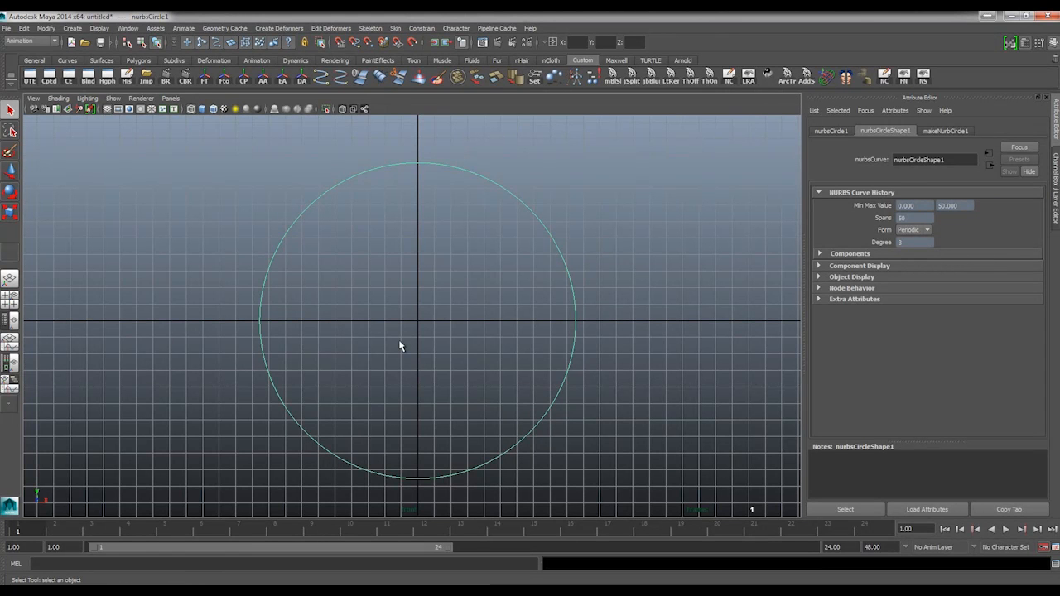
{"action": "key", "text": "alt+b"}
{"action": "key", "text": "alt+b"}
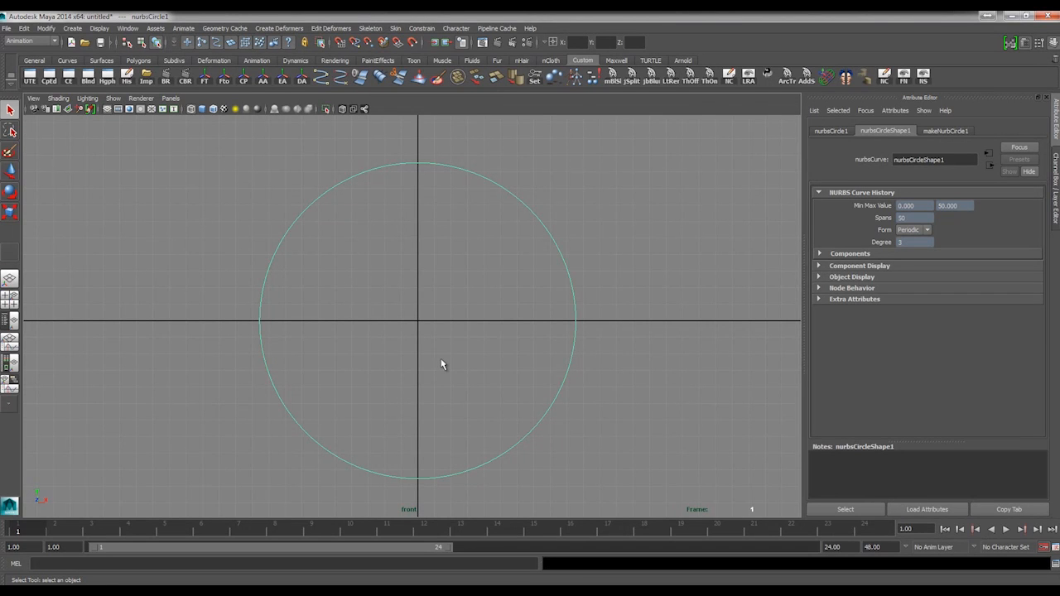
Inspect the circle in the perspective view, and change to a single full-size side view
{"action": "key", "text": "space"}
{"action": "key", "text": "space"}
{"action": "right_click_drag", "start_coordinate": [599, 296], "coordinate": [492, 327], "text": "alt"}
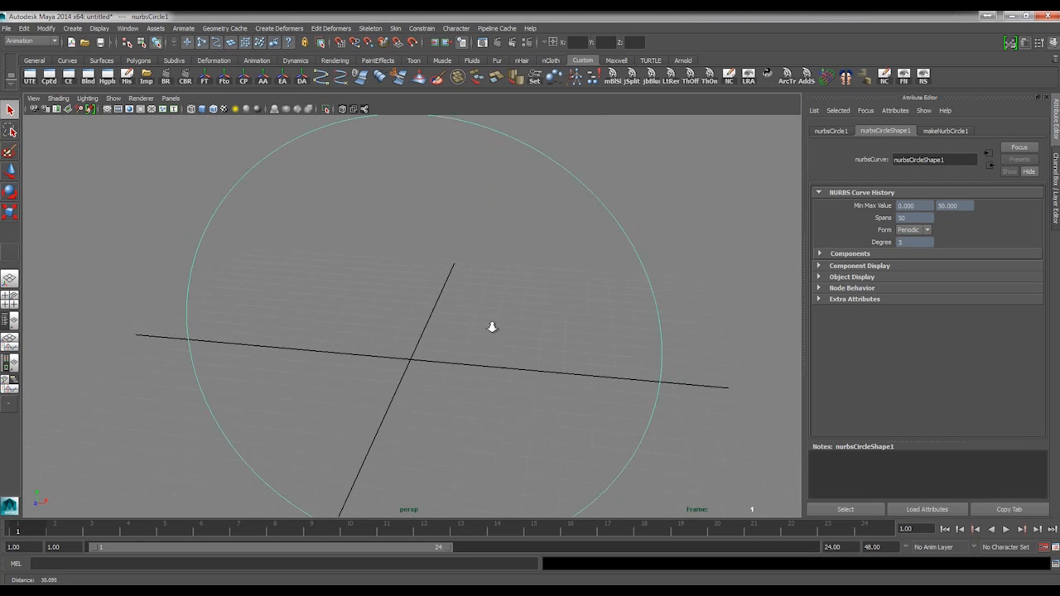
{"action": "left_click_drag", "start_coordinate": [492, 328], "coordinate": [396, 309], "text": "alt"}
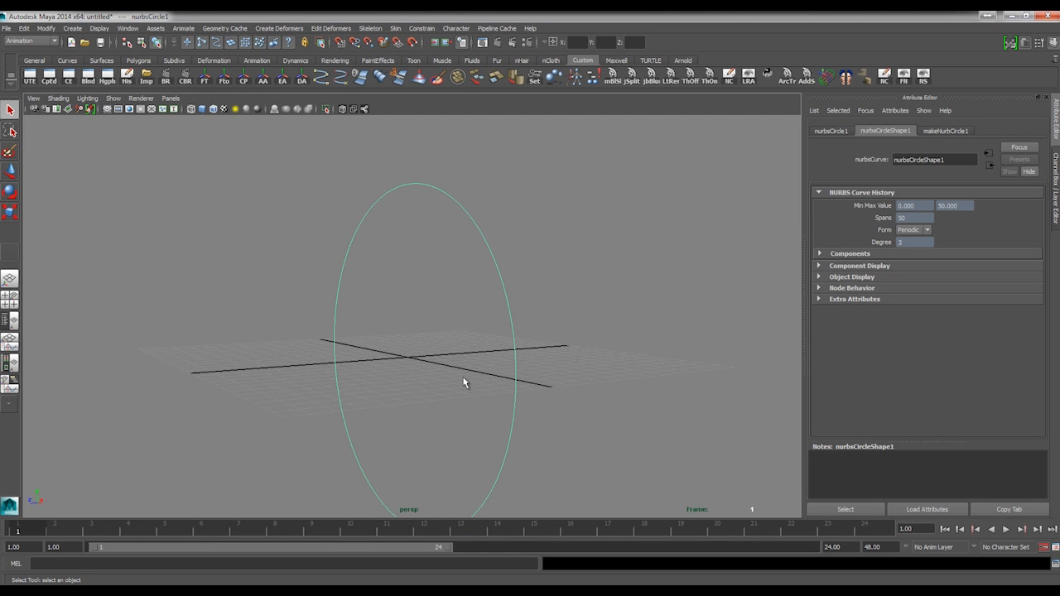
{"action": "key", "text": "space"}
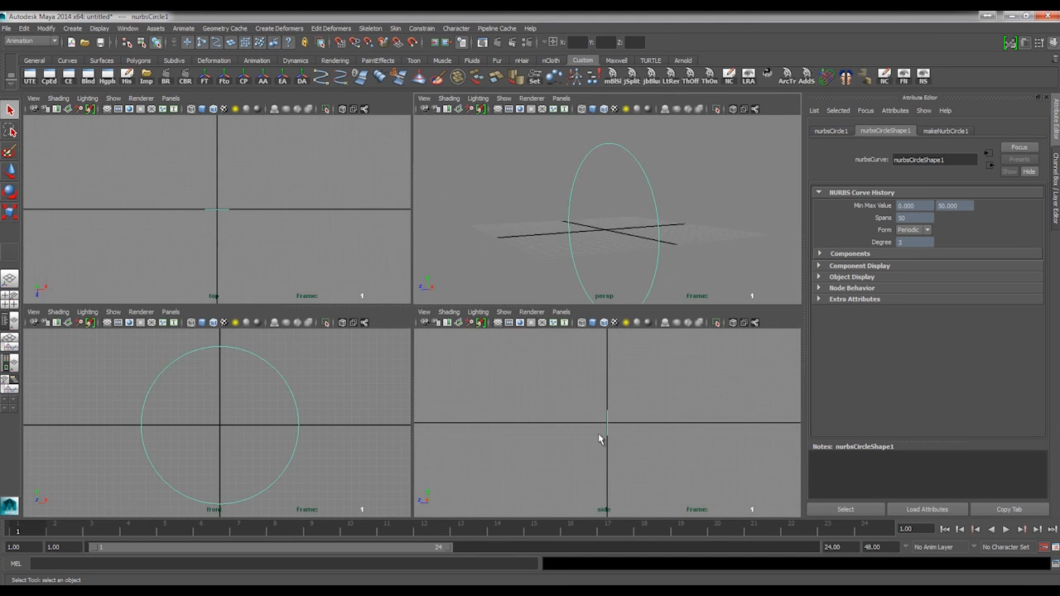
{"action": "key", "text": "space"}
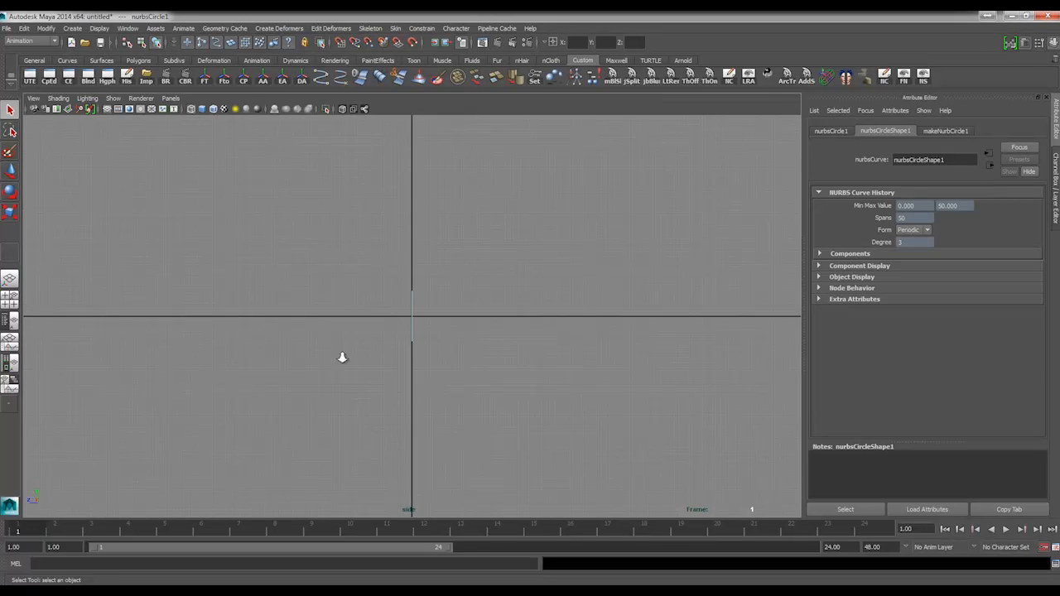
{"action": "middle_click_drag", "start_coordinate": [341, 228], "coordinate": [371, 324], "text": "alt"}
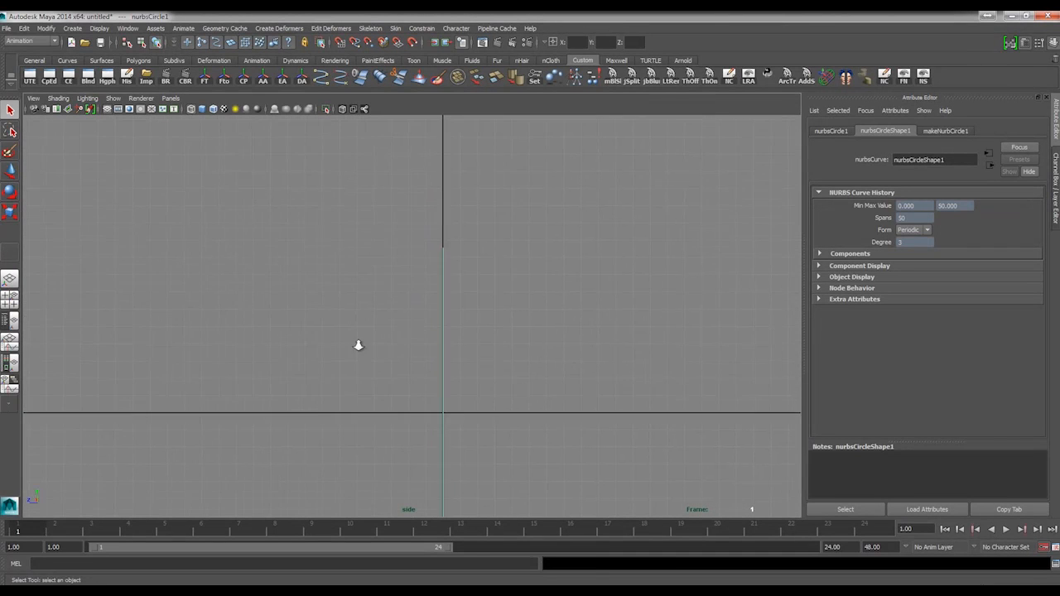
{"action": "scroll", "coordinate": [357, 341], "scroll_direction": "up", "scroll_amount": 5}
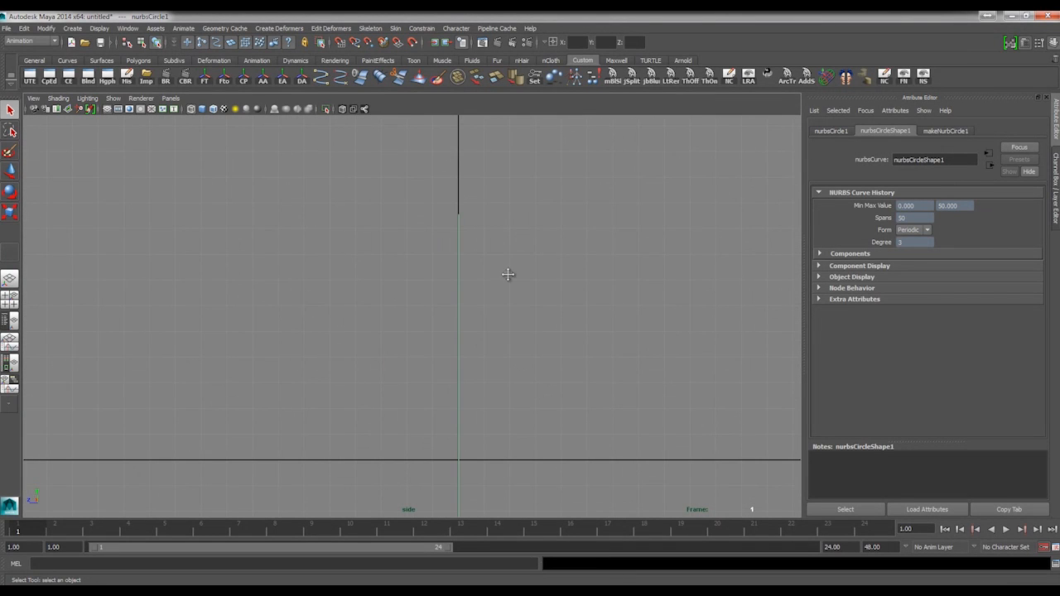
{"action": "middle_click_drag", "start_coordinate": [522, 244], "coordinate": [488, 209], "text": "alt"}
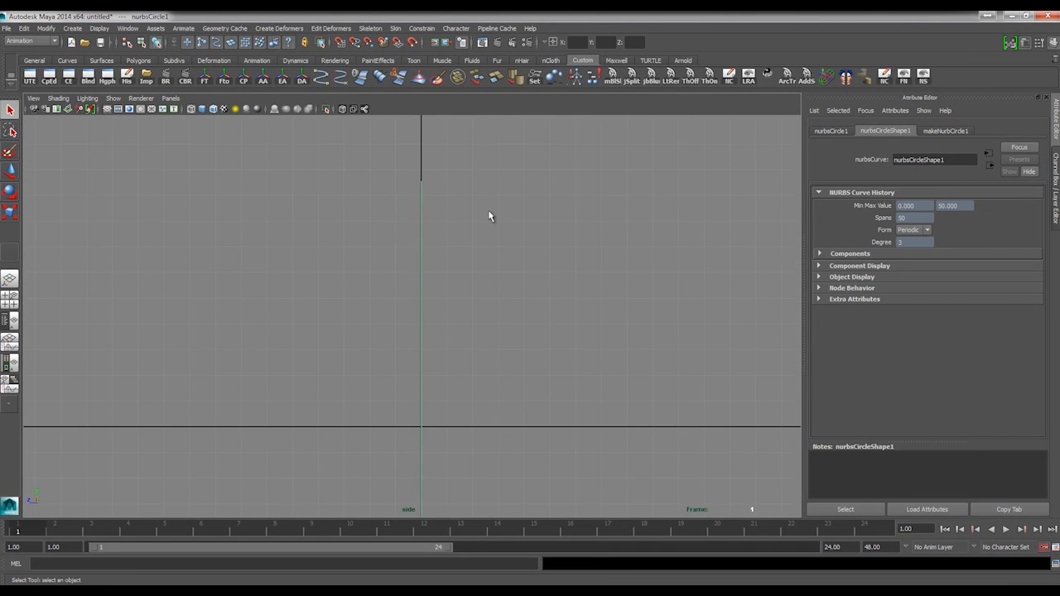
Import half_dome_profile.jpg as an image plane in the side view and frame it
{"action": "left_click", "coordinate": [34, 100]}
{"action": "mouse_move", "coordinate": [100, 281]}
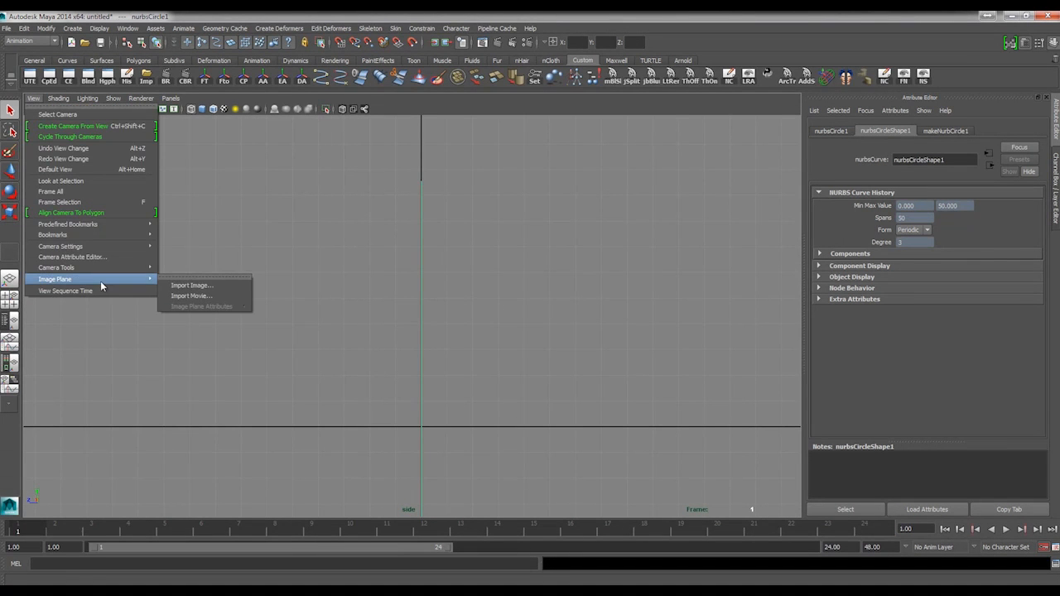
{"action": "left_click", "coordinate": [233, 287]}
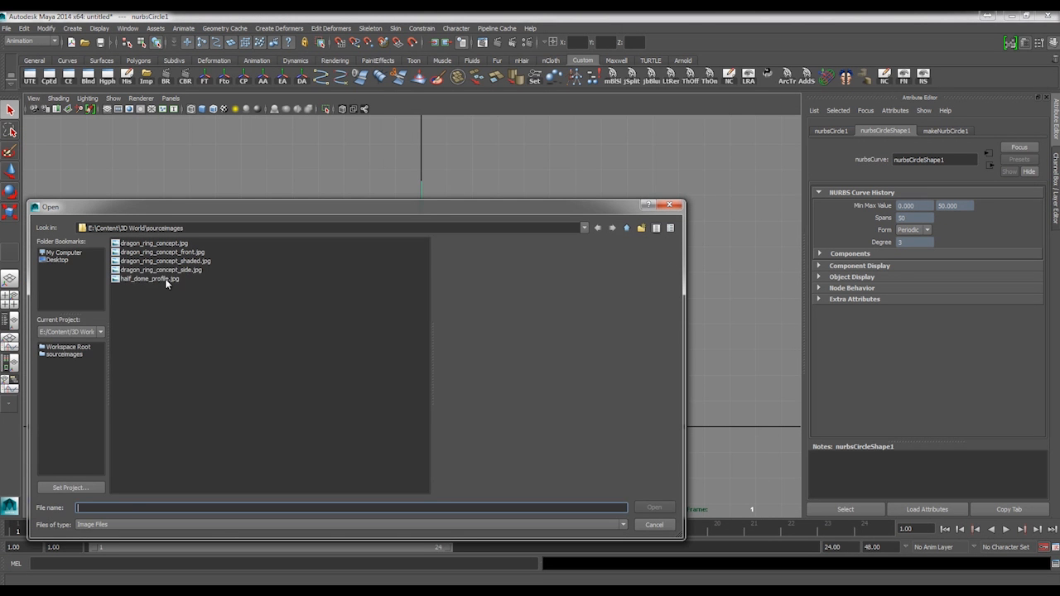
{"action": "left_click", "coordinate": [165, 278]}
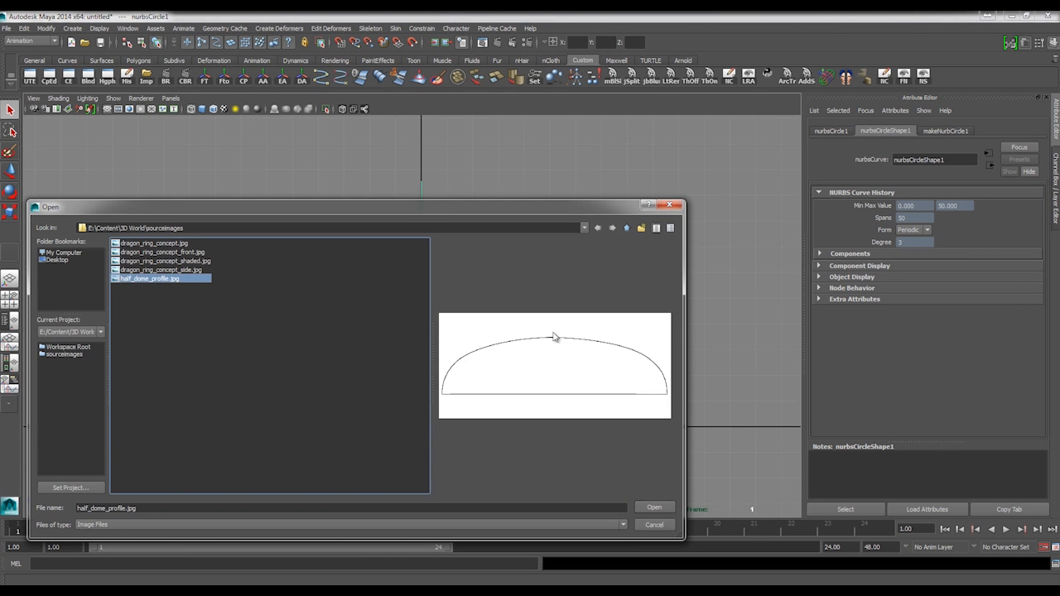
{"action": "double_click", "coordinate": [155, 281]}
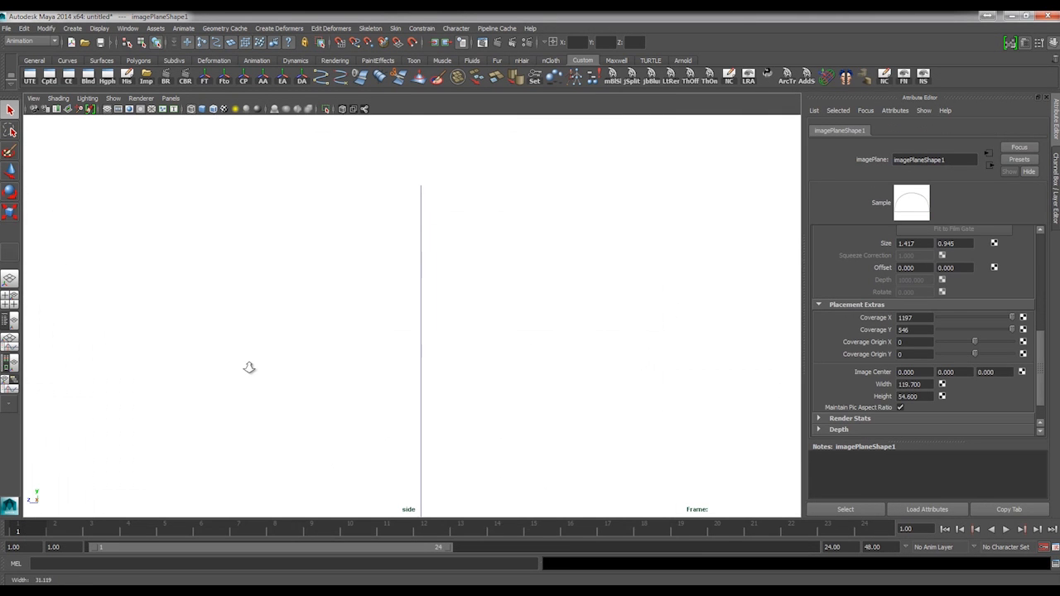
{"action": "key", "text": "f"}
{"action": "middle_click_drag", "start_coordinate": [347, 351], "coordinate": [373, 298], "text": "alt"}
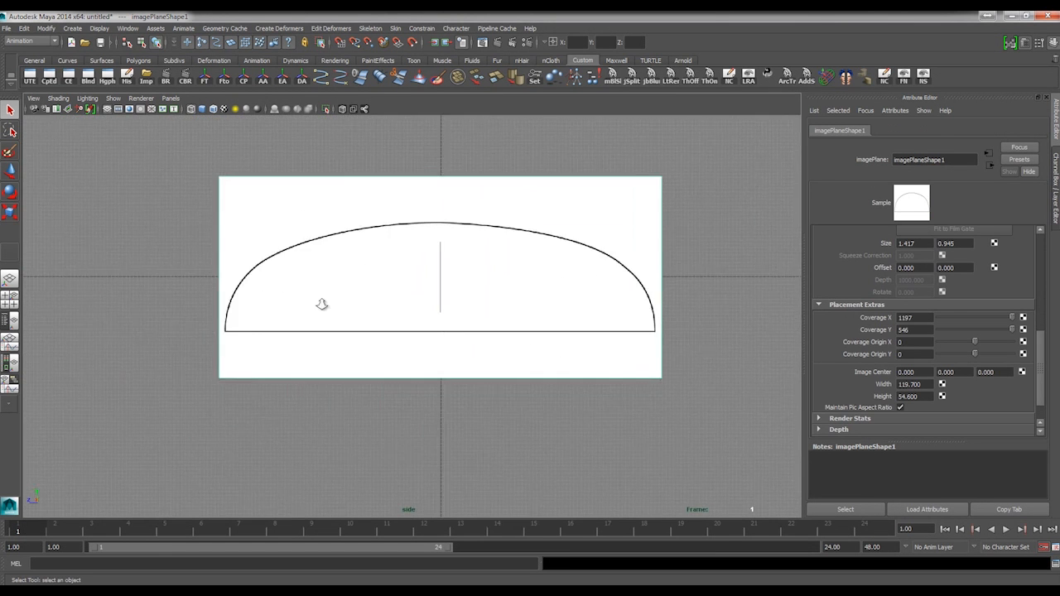
{"action": "right_click_drag", "start_coordinate": [322, 303], "coordinate": [398, 325], "text": "alt"}
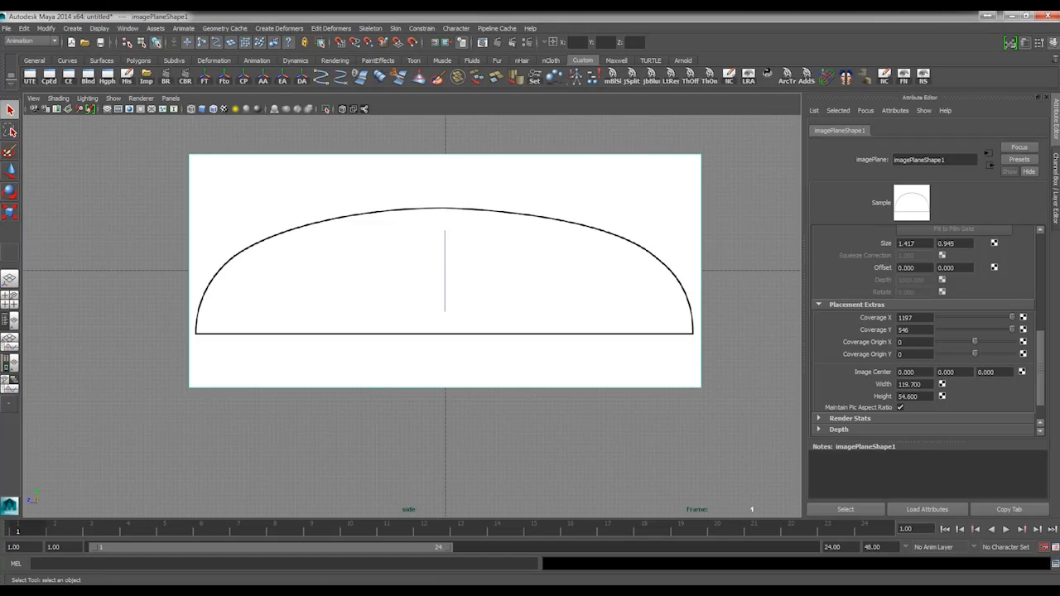
Switch to RhinoGold, set the ring profile's width to 6 in the Ring Wizard, and return to Maya
{"action": "left_click", "coordinate": [583, 592]}
{"action": "left_click", "coordinate": [545, 545]}
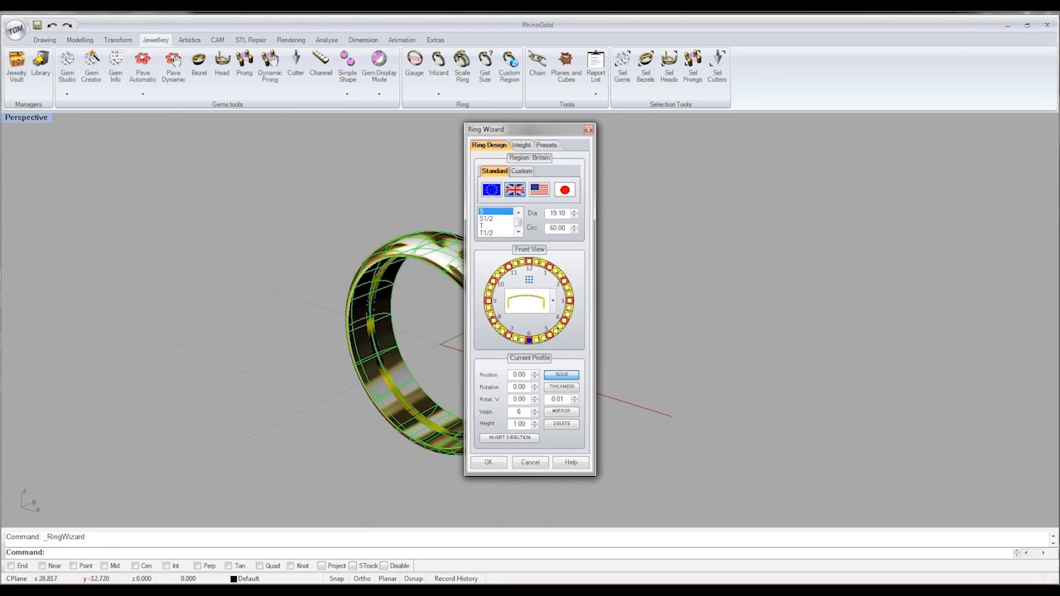
{"action": "left_click", "coordinate": [298, 591]}
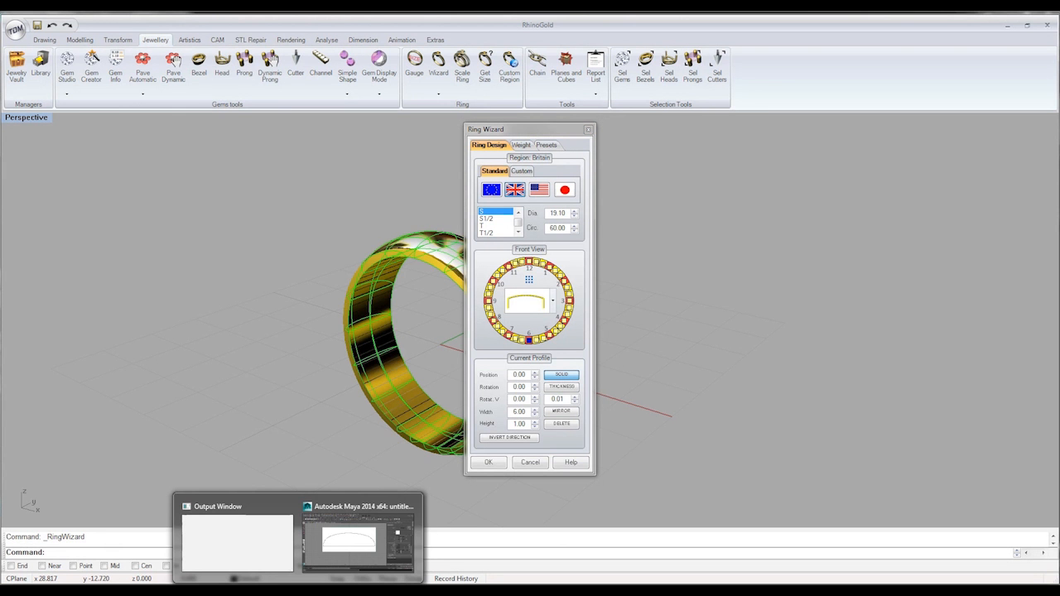
{"action": "left_click", "coordinate": [358, 540]}
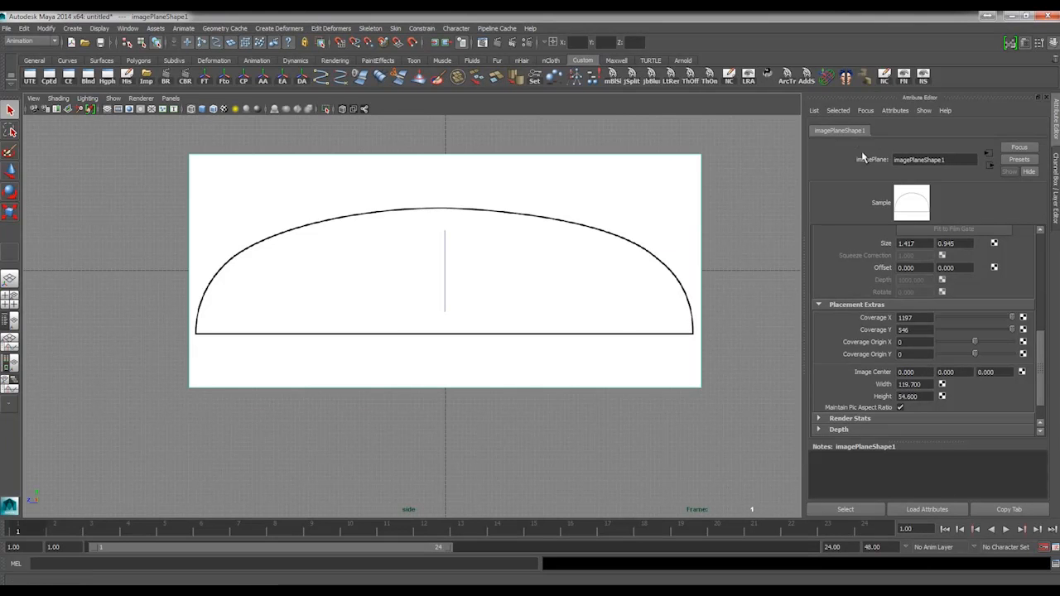
Set the half-dome image plane's width to 6, keeping its aspect ratio, and frame it in the side view
{"action": "double_click", "coordinate": [924, 385]}
{"action": "type", "text": "6"}
{"action": "key", "text": "Return"}
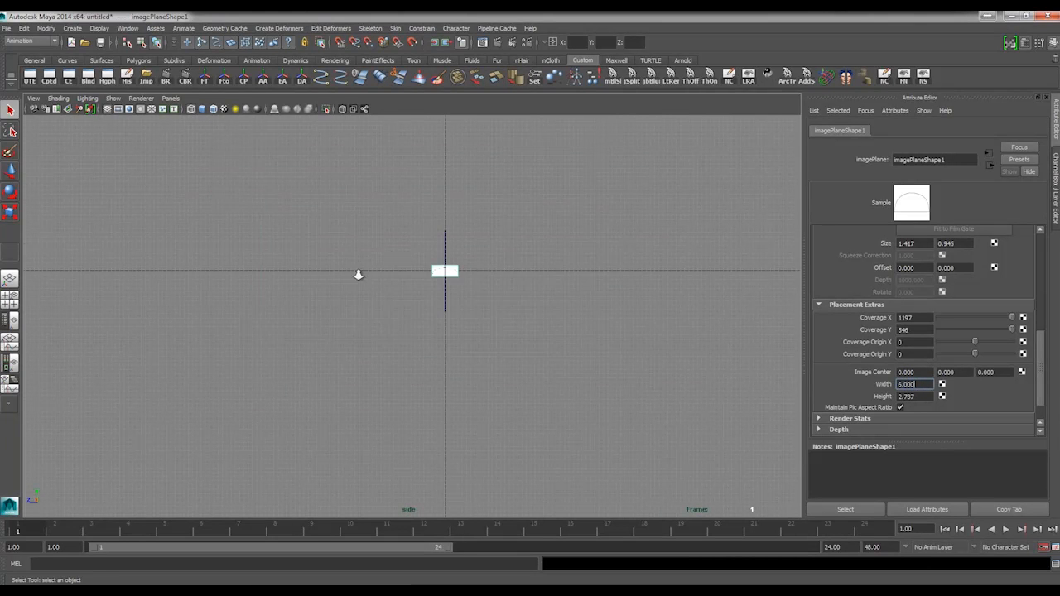
{"action": "right_click_drag", "start_coordinate": [357, 274], "coordinate": [497, 291], "text": "alt"}
{"action": "middle_click_drag", "start_coordinate": [497, 291], "coordinate": [388, 301], "text": "alt"}
{"action": "right_click_drag", "start_coordinate": [388, 301], "coordinate": [815, 397], "text": "alt"}
{"action": "middle_click_drag", "start_coordinate": [474, 363], "coordinate": [493, 304], "text": "alt"}
{"action": "right_click_drag", "start_coordinate": [464, 332], "coordinate": [521, 339], "text": "alt"}
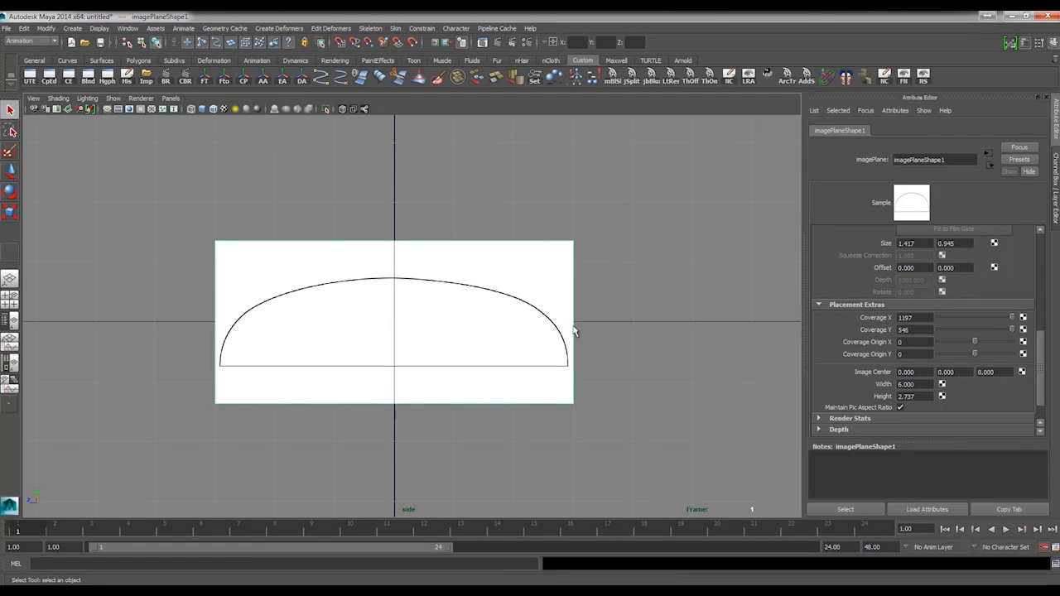
Try setting the image plane's Image Center Z to -0.6, and undo the change
{"action": "left_click", "coordinate": [1009, 374]}
{"action": "type", "text": "-0.6"}
{"action": "key", "text": "Return"}
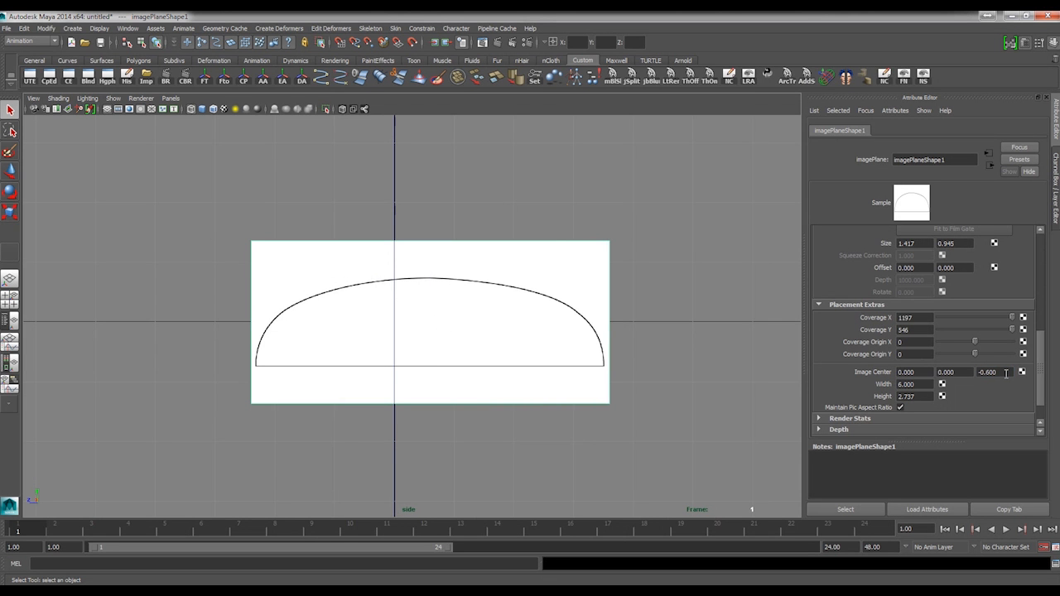
{"action": "key", "text": "ctrl+z"}
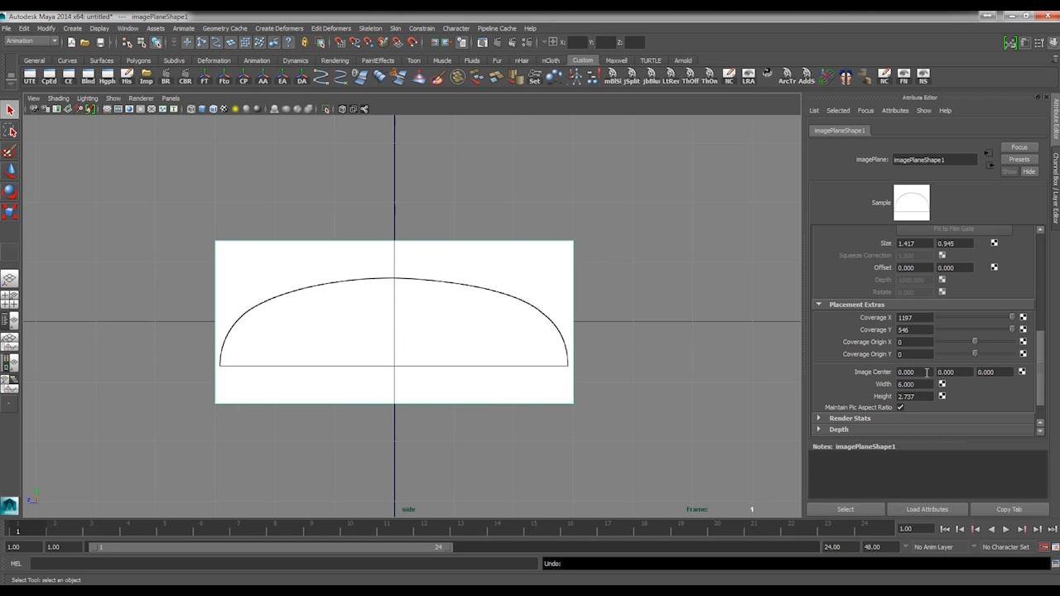
Set the image plane's center X to -1.1 and its width to 6.17 so the dome profile spans six grid units
{"action": "left_click_drag", "start_coordinate": [927, 373], "coordinate": [921, 374], "text": "ctrl"}
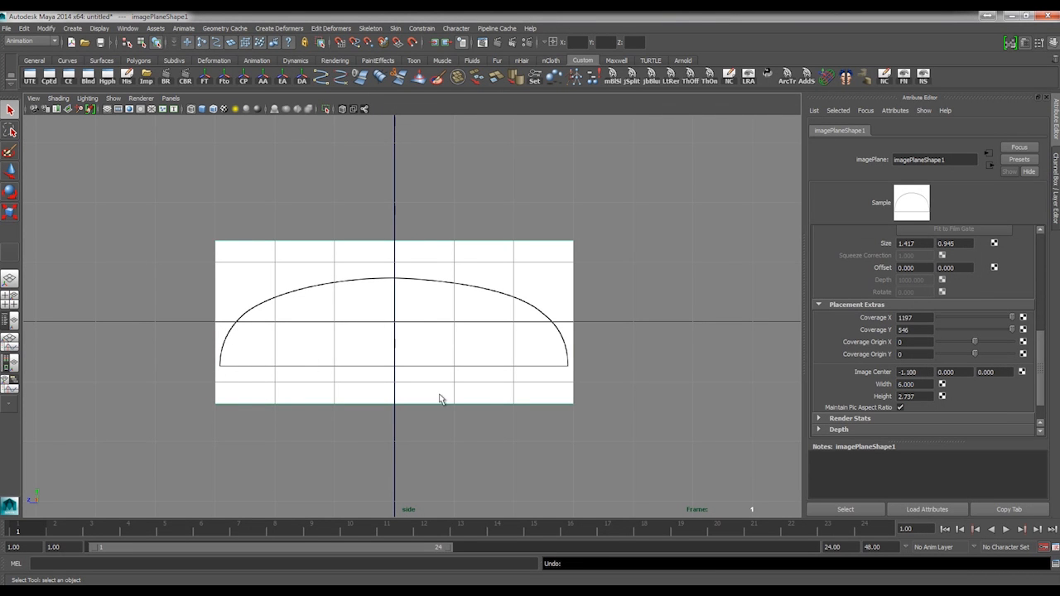
{"action": "left_click", "coordinate": [916, 384]}
{"action": "type", "text": "6.06"}
{"action": "key", "text": "Return"}
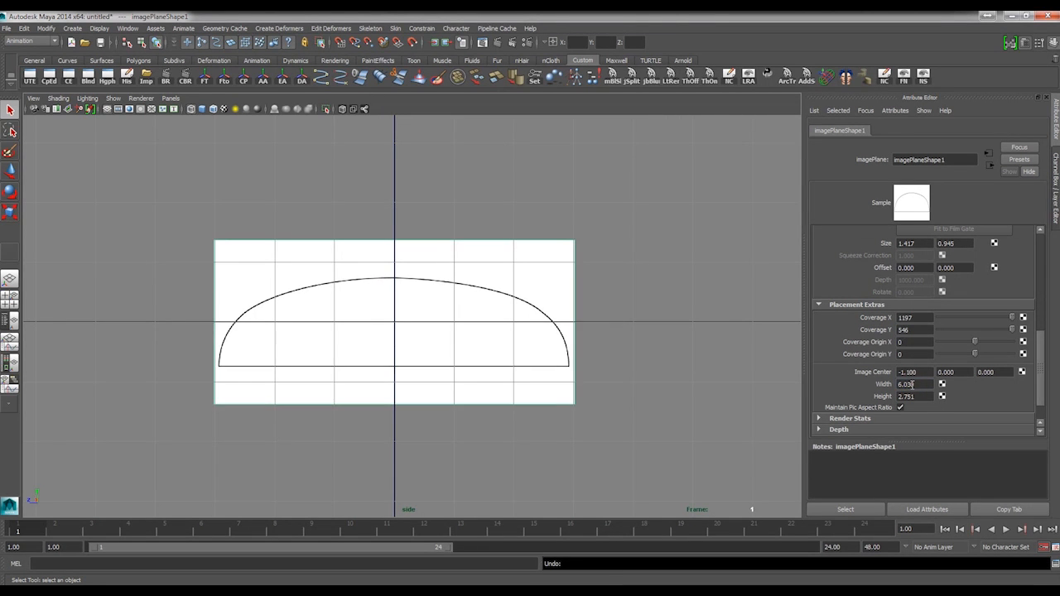
{"action": "left_click_drag", "start_coordinate": [918, 385], "coordinate": [921, 386], "text": "ctrl"}
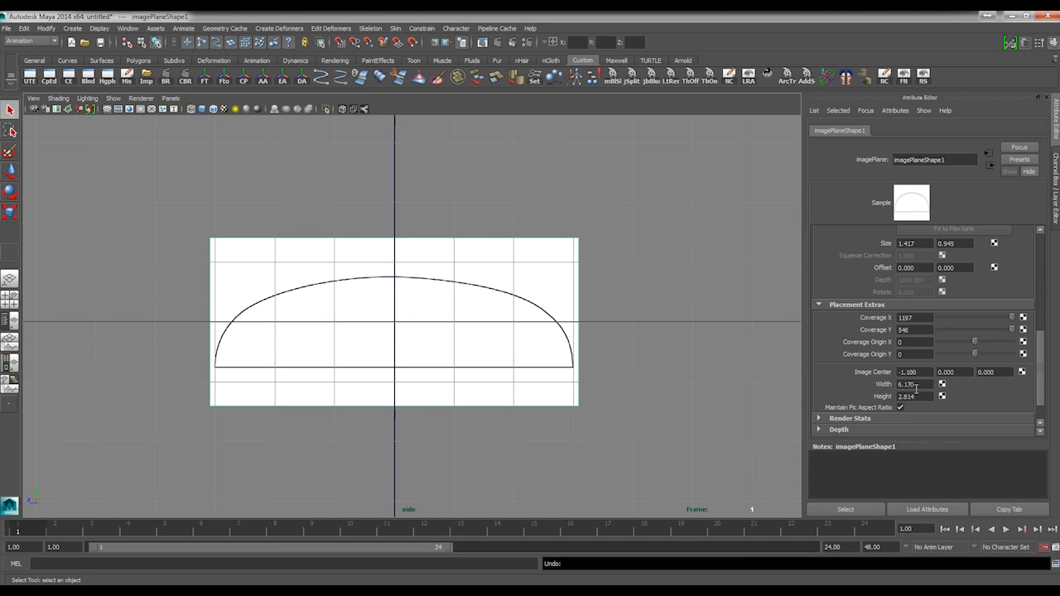
{"action": "scroll", "coordinate": [539, 386], "scroll_direction": "up", "scroll_amount": 5}
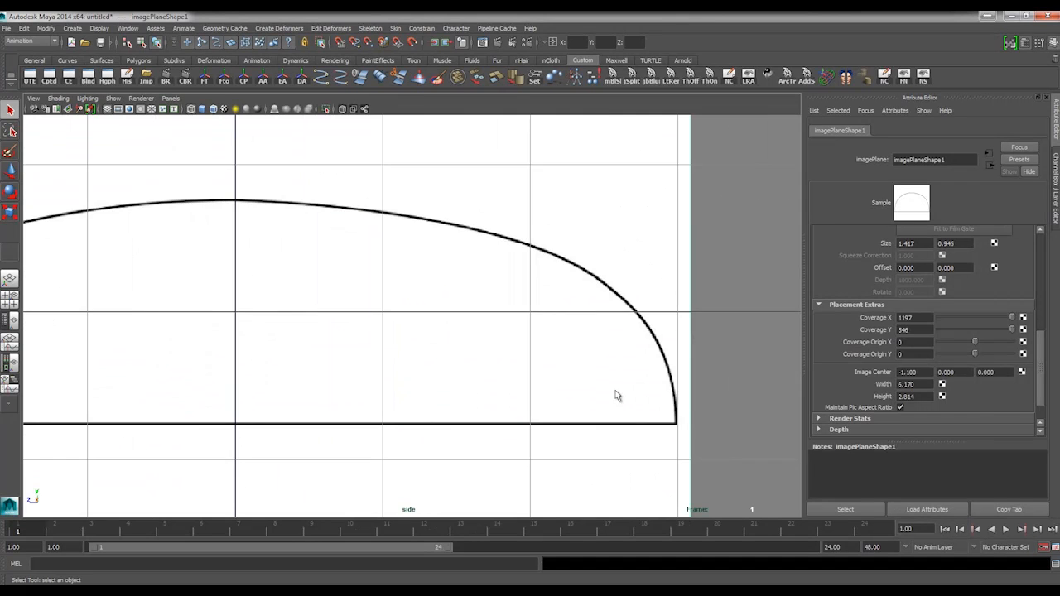
{"action": "middle_click_drag", "start_coordinate": [430, 354], "coordinate": [617, 338], "text": "alt"}
{"action": "right_click_drag", "start_coordinate": [617, 338], "coordinate": [437, 342], "text": "alt"}
{"action": "middle_click_drag", "start_coordinate": [317, 309], "coordinate": [323, 341], "text": "alt"}
{"action": "scroll", "coordinate": [388, 335], "scroll_direction": "up", "scroll_amount": 1}
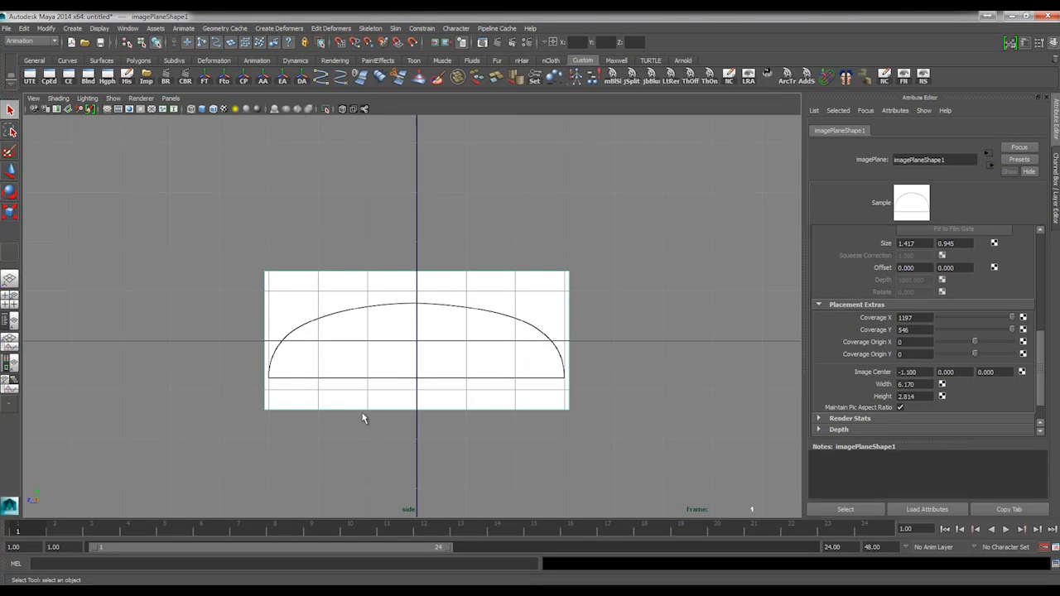
Try adjusting the image plane's height, and undo the change
{"action": "left_click", "coordinate": [909, 397]}
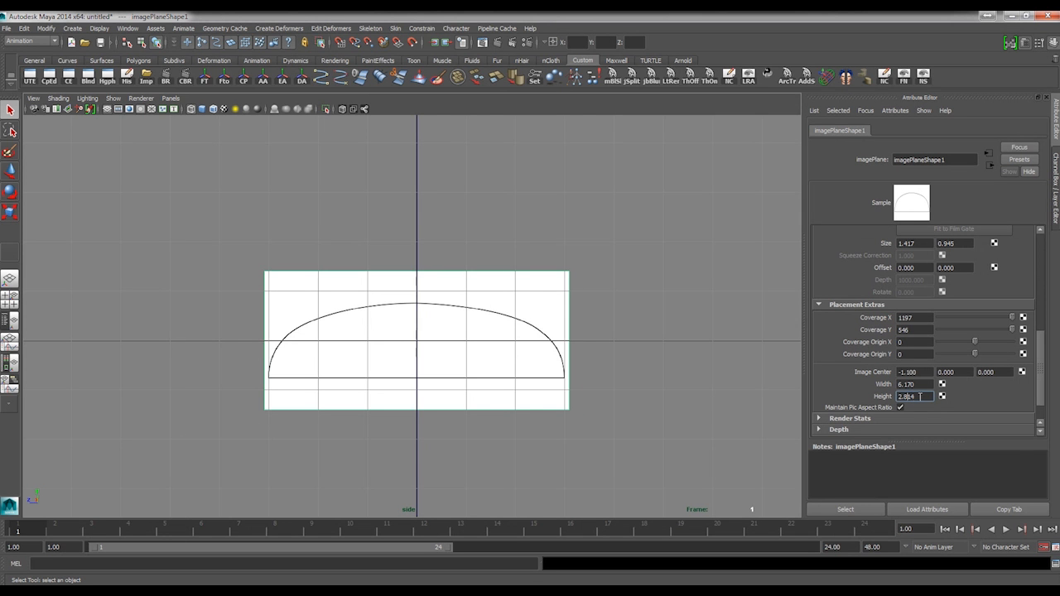
{"action": "left_click_drag", "start_coordinate": [921, 397], "coordinate": [926, 398], "text": "ctrl"}
{"action": "key", "text": "ctrl+z"}
Raise the image plane to a center Y of 0.77 so the dome's base line lies on the horizontal axis
{"action": "left_click_drag", "start_coordinate": [960, 372], "coordinate": [1001, 365], "text": "ctrl"}
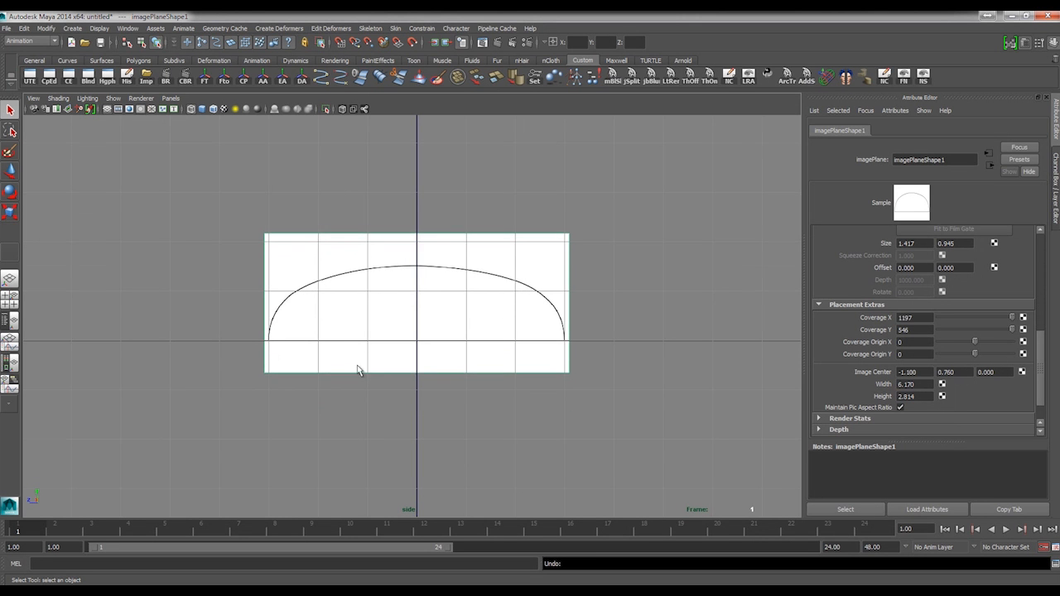
{"action": "right_click_drag", "start_coordinate": [358, 369], "coordinate": [766, 410], "text": "alt"}
{"action": "middle_click_drag", "start_coordinate": [621, 377], "coordinate": [439, 330], "text": "alt"}
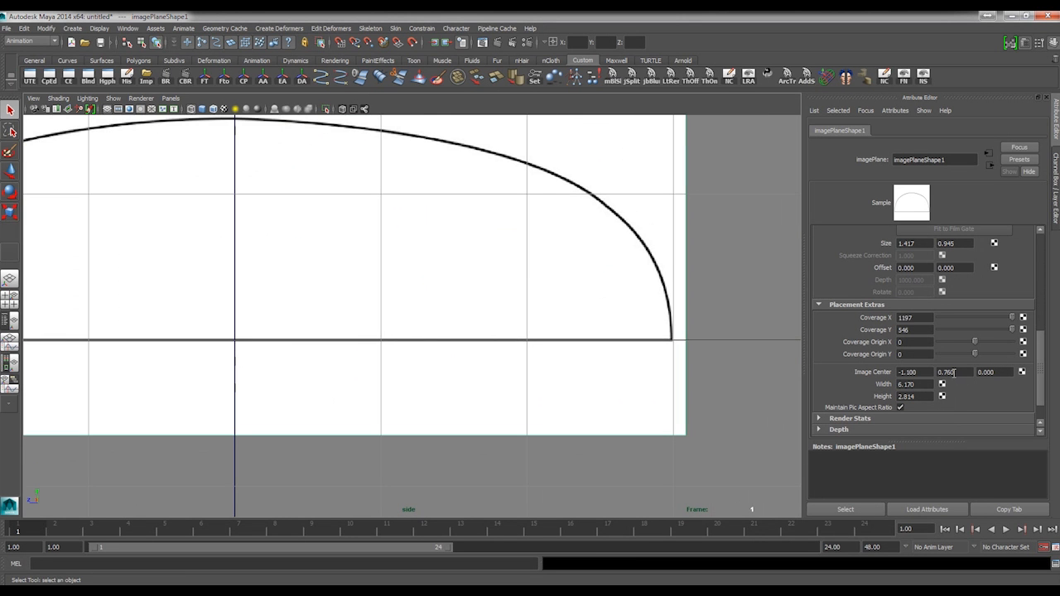
{"action": "left_click_drag", "start_coordinate": [954, 373], "coordinate": [955, 374], "text": "ctrl"}
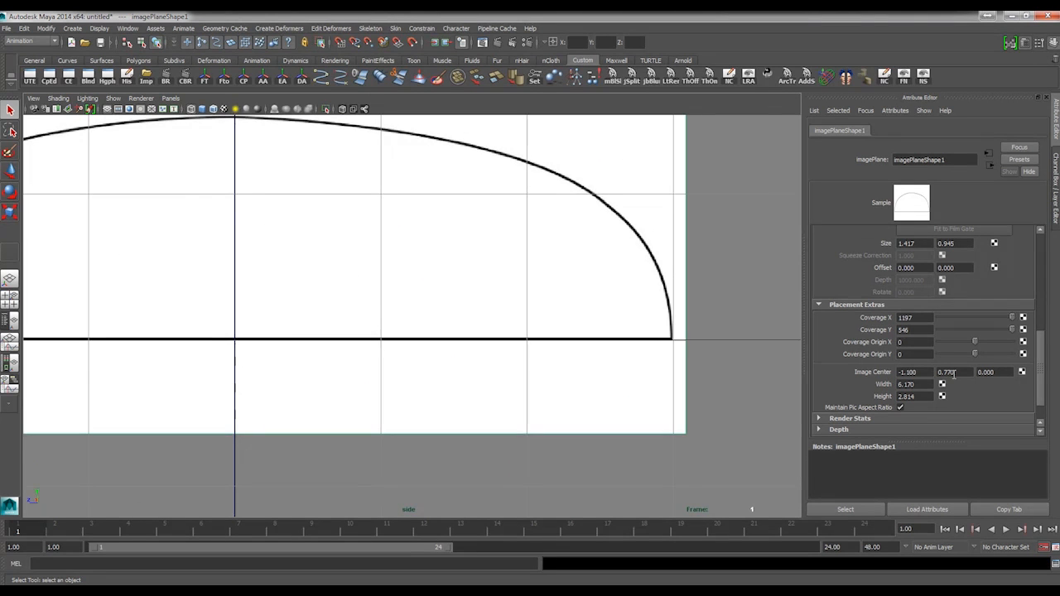
{"action": "middle_click_drag", "start_coordinate": [501, 328], "coordinate": [585, 375], "text": "alt"}
{"action": "right_click_drag", "start_coordinate": [585, 375], "coordinate": [336, 335], "text": "alt"}
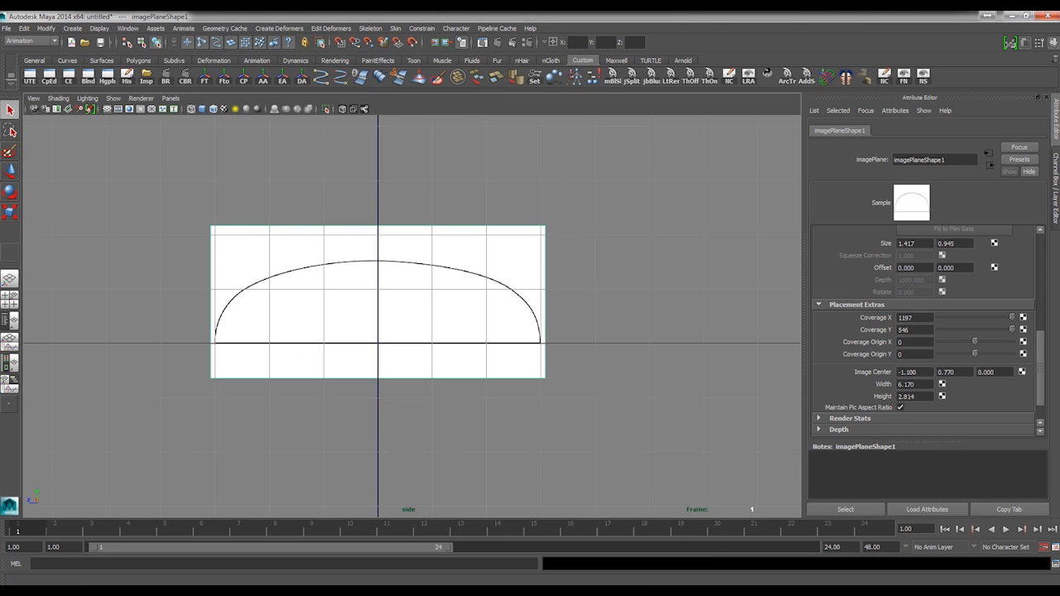
Switch to RhinoGold, set the ring profile's height to 1.5 in the Ring Wizard, and return to Maya
{"action": "left_click", "coordinate": [528, 542]}
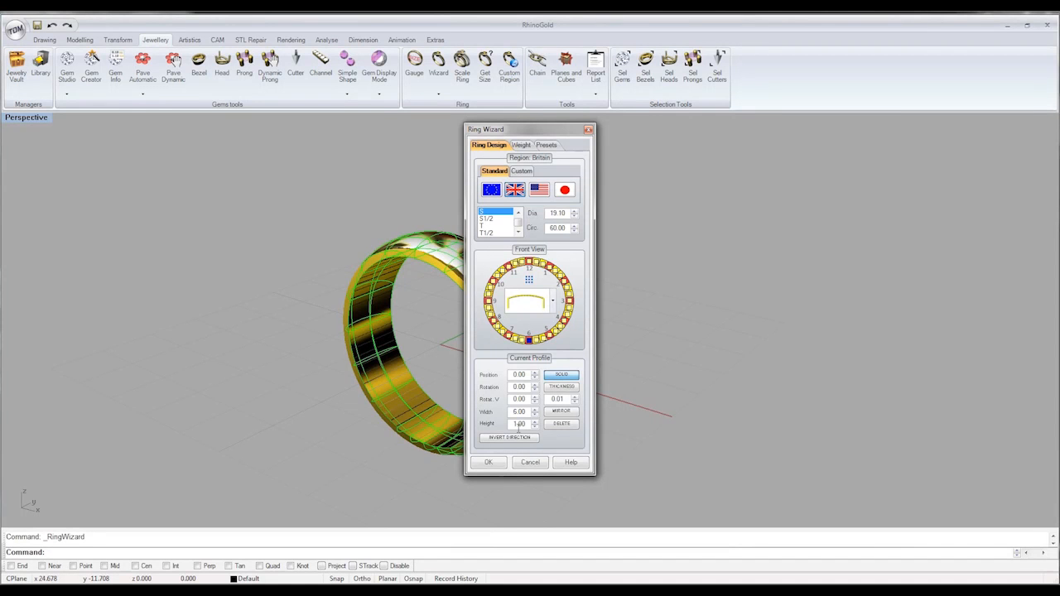
{"action": "double_click", "coordinate": [518, 424]}
{"action": "type", "text": "1.5"}
{"action": "mouse_move", "coordinate": [272, 567]}
{"action": "left_click", "coordinate": [329, 544]}
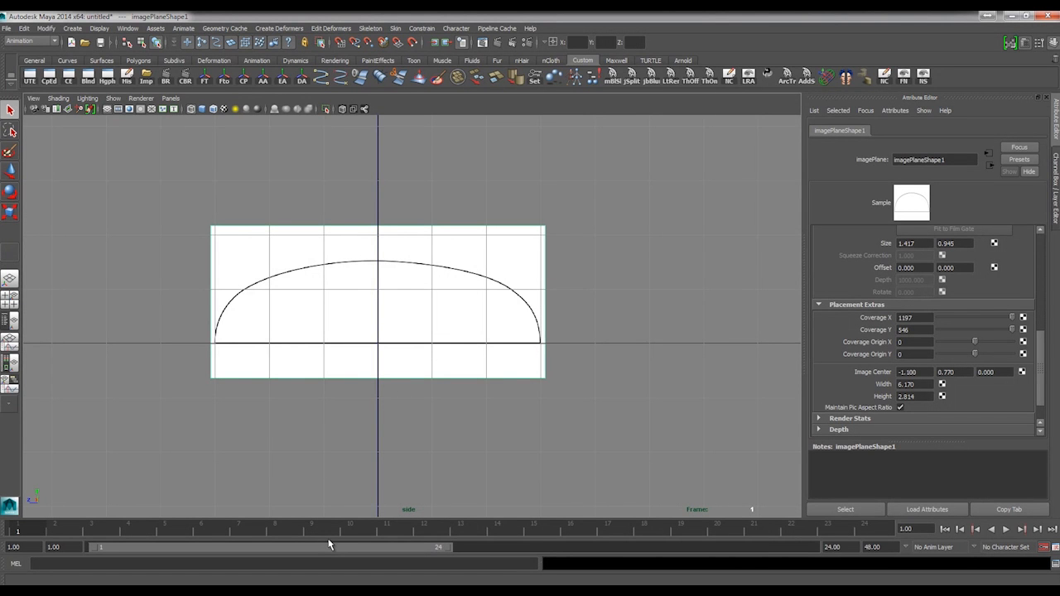
Lower the half-dome image plane's Alpha Gain to about 0.263 to make it semi-transparent
{"action": "scroll", "coordinate": [518, 400], "scroll_direction": "up", "scroll_amount": 5}
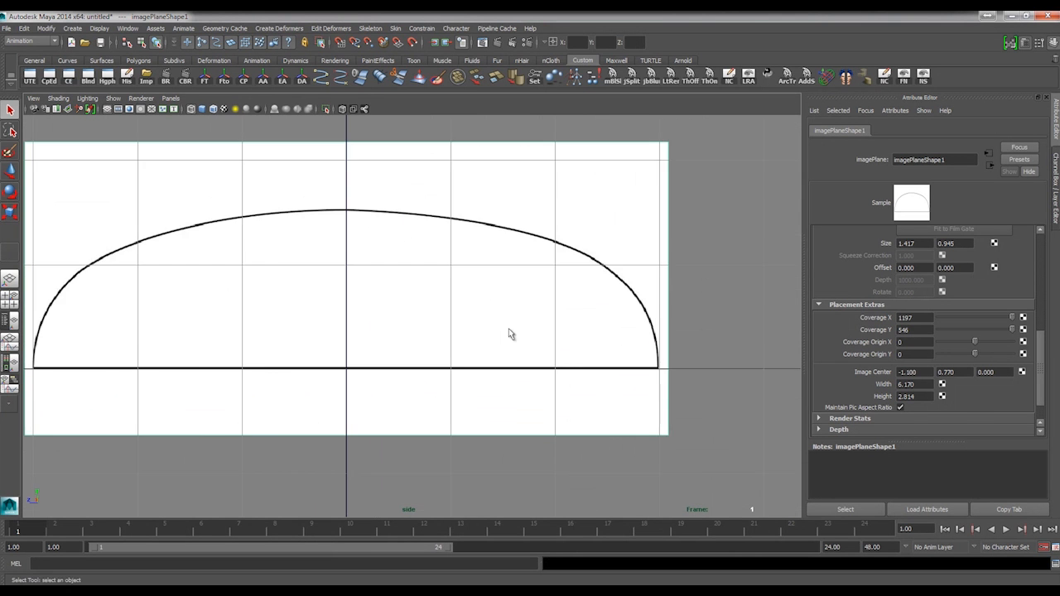
{"action": "middle_click_drag", "start_coordinate": [510, 334], "coordinate": [431, 367], "text": "alt"}
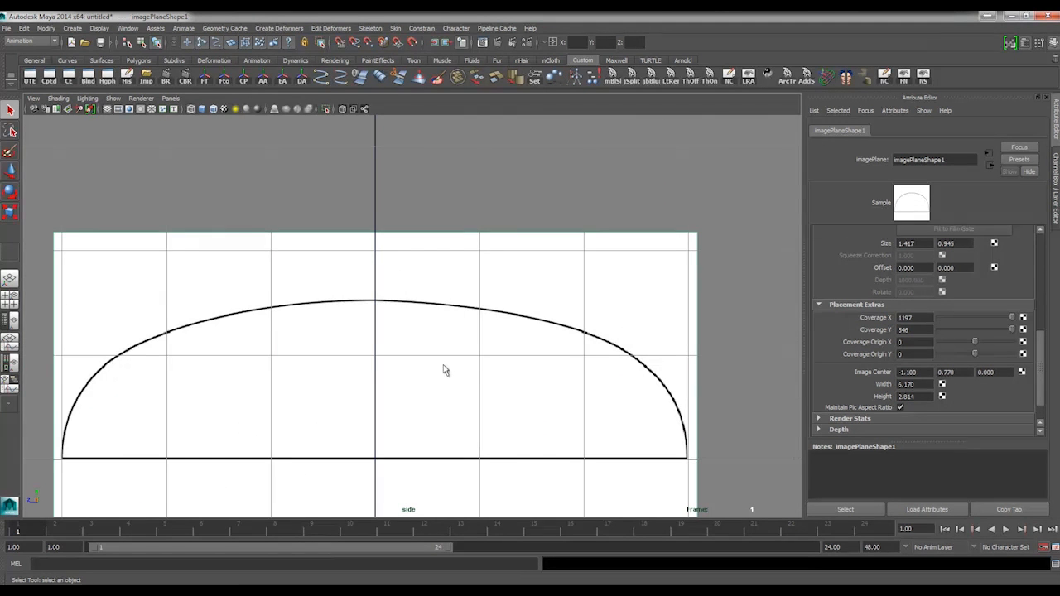
{"action": "middle_click_drag", "start_coordinate": [382, 315], "coordinate": [328, 267], "text": "alt"}
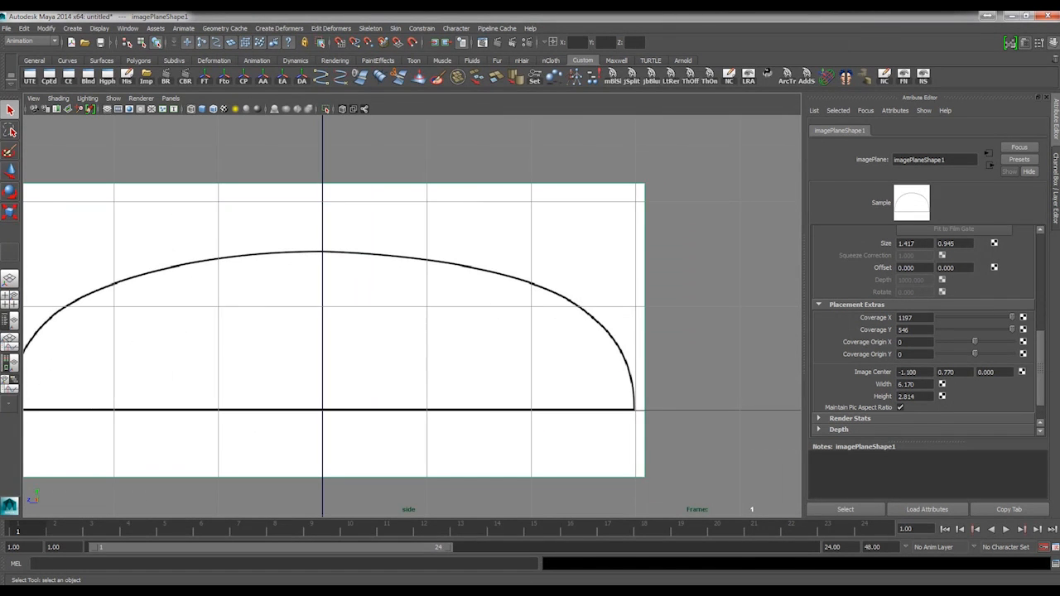
{"action": "left_click_drag", "start_coordinate": [1043, 351], "coordinate": [995, 259]}
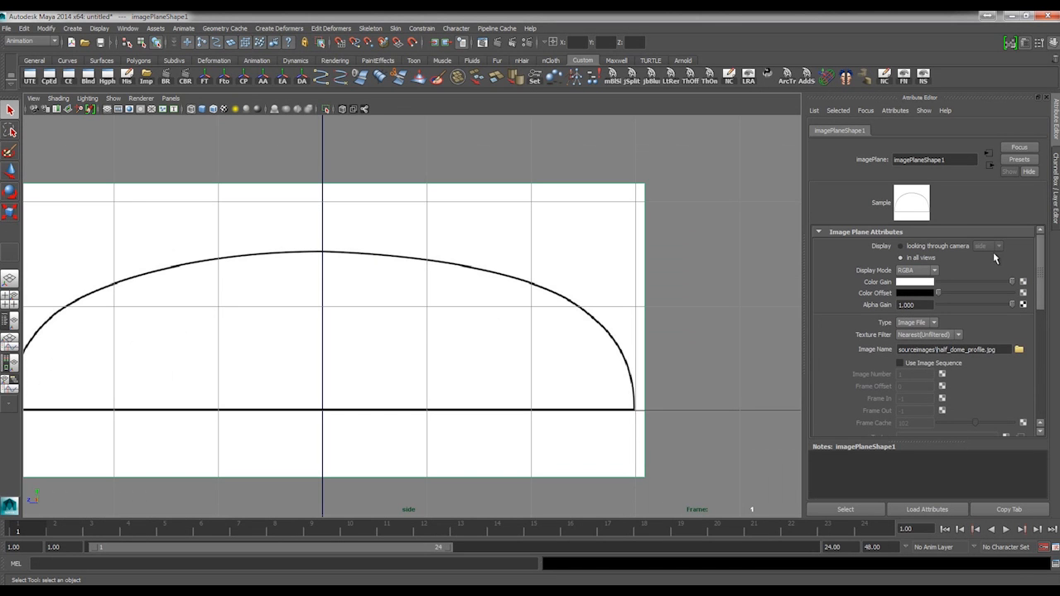
{"action": "left_click_drag", "start_coordinate": [998, 303], "coordinate": [985, 303]}
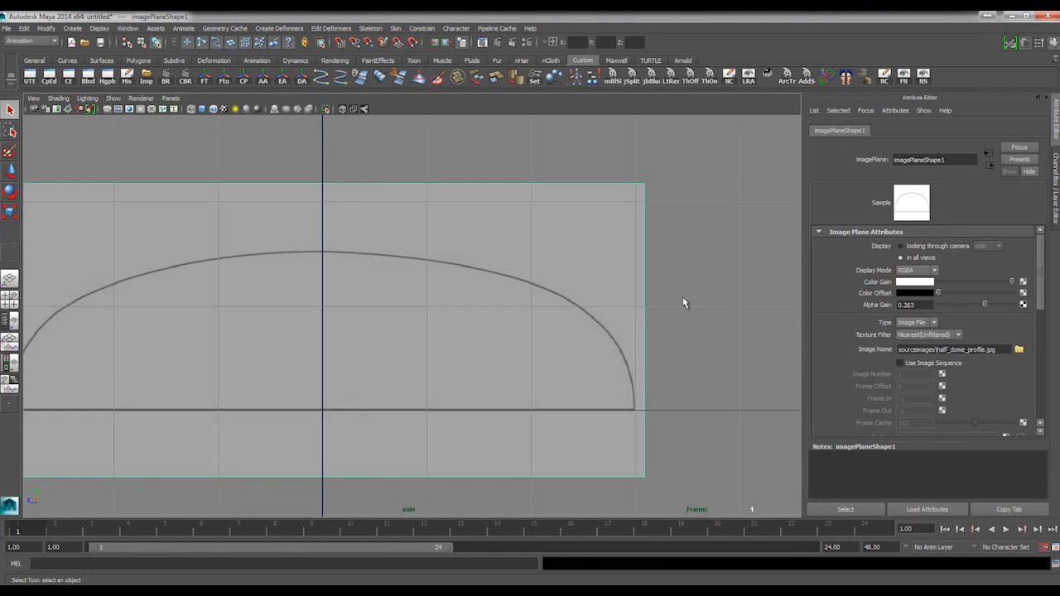
{"action": "middle_click_drag", "start_coordinate": [473, 294], "coordinate": [601, 281], "text": "alt"}
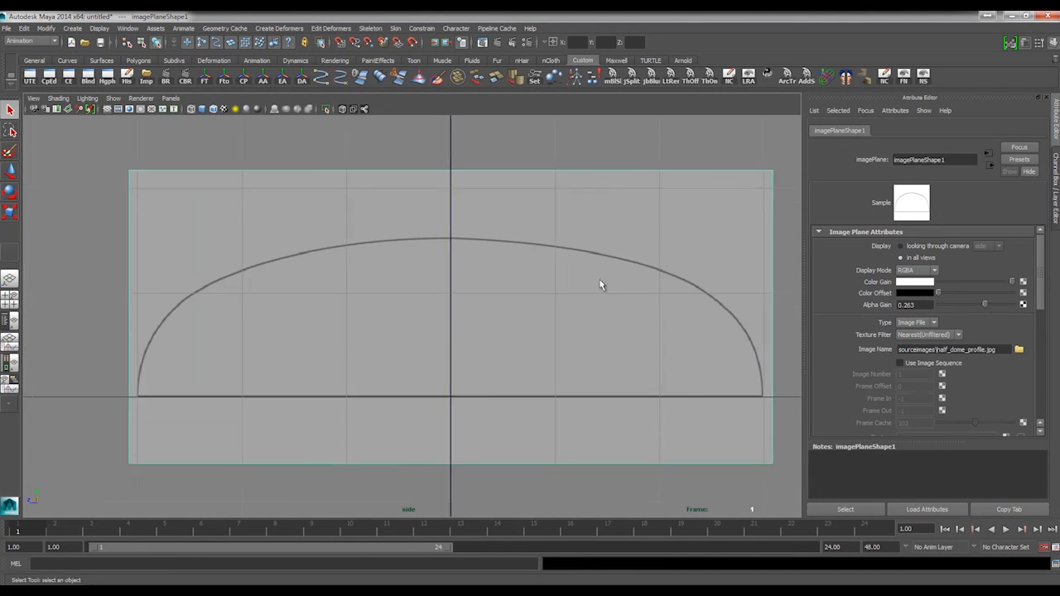
Start a cubic CV curve at the dome's peak on the center axis and trace the right arc down toward the base
{"action": "left_click", "coordinate": [589, 149]}
{"action": "left_click", "coordinate": [70, 29]}
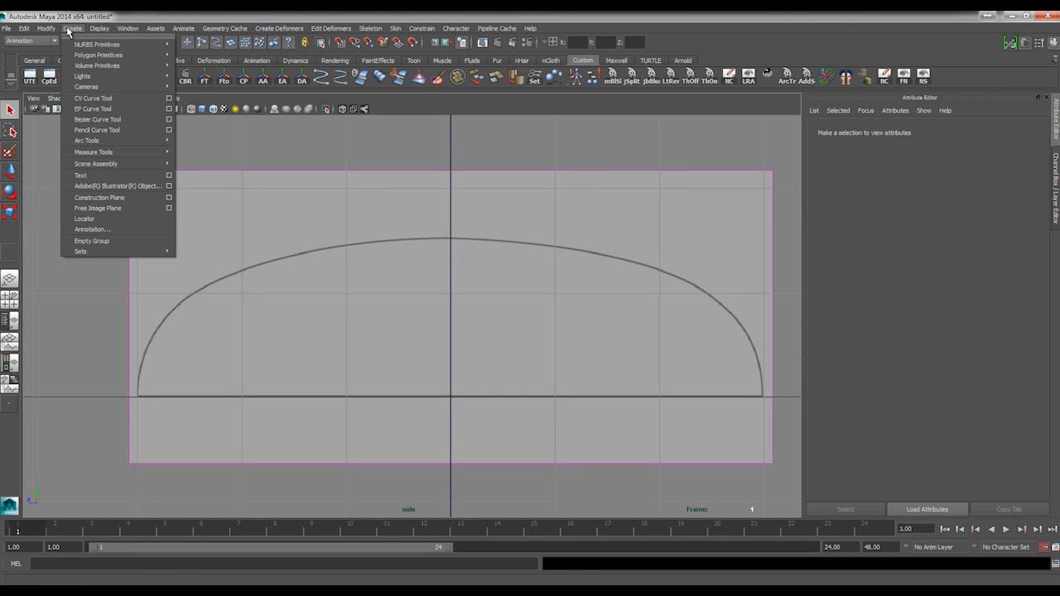
{"action": "left_click", "coordinate": [169, 99]}
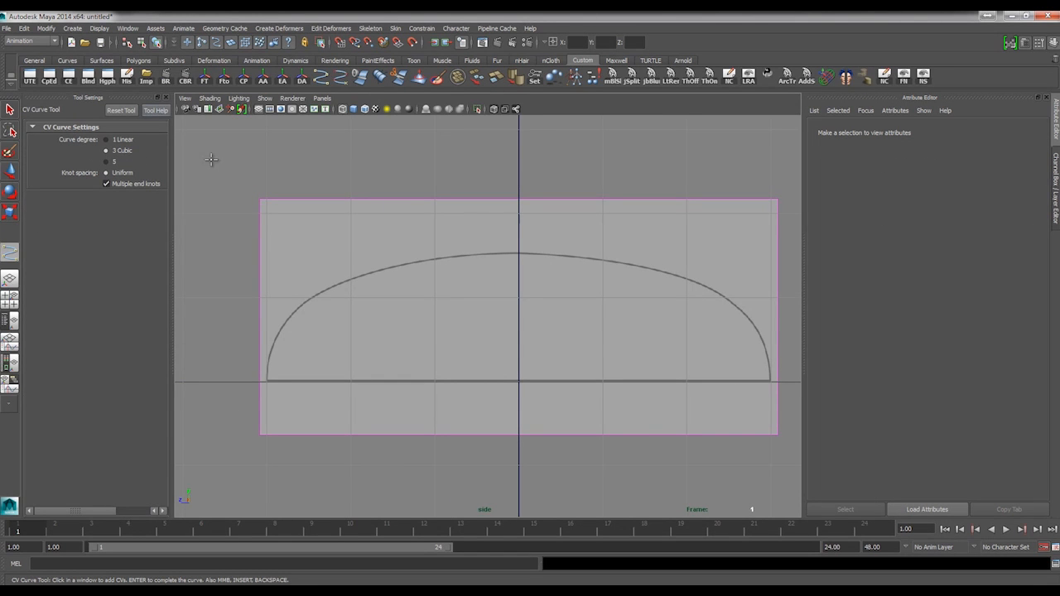
{"action": "left_click", "coordinate": [166, 98]}
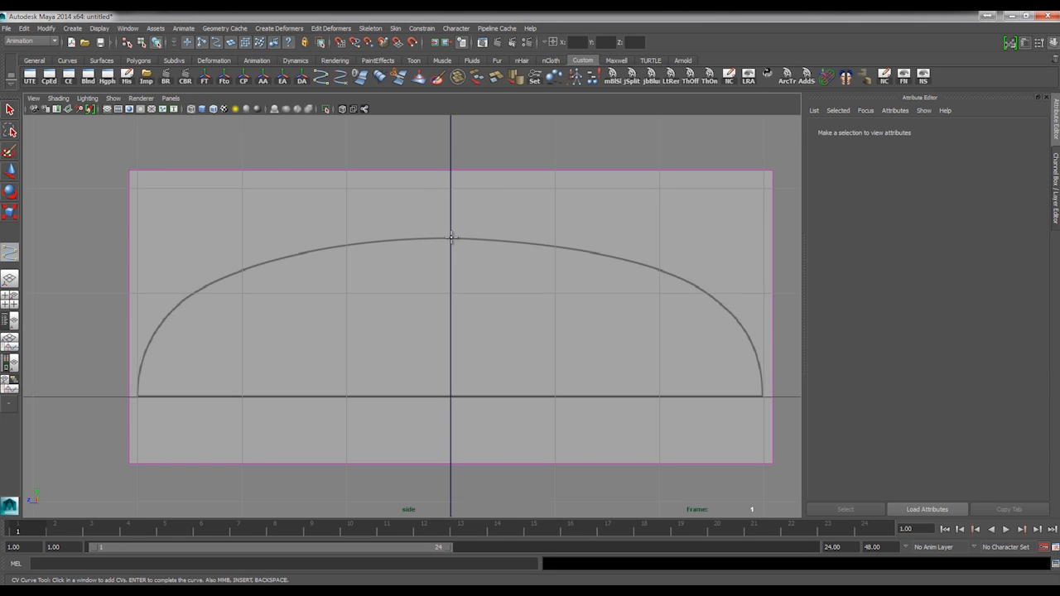
{"action": "left_click", "coordinate": [451, 238]}
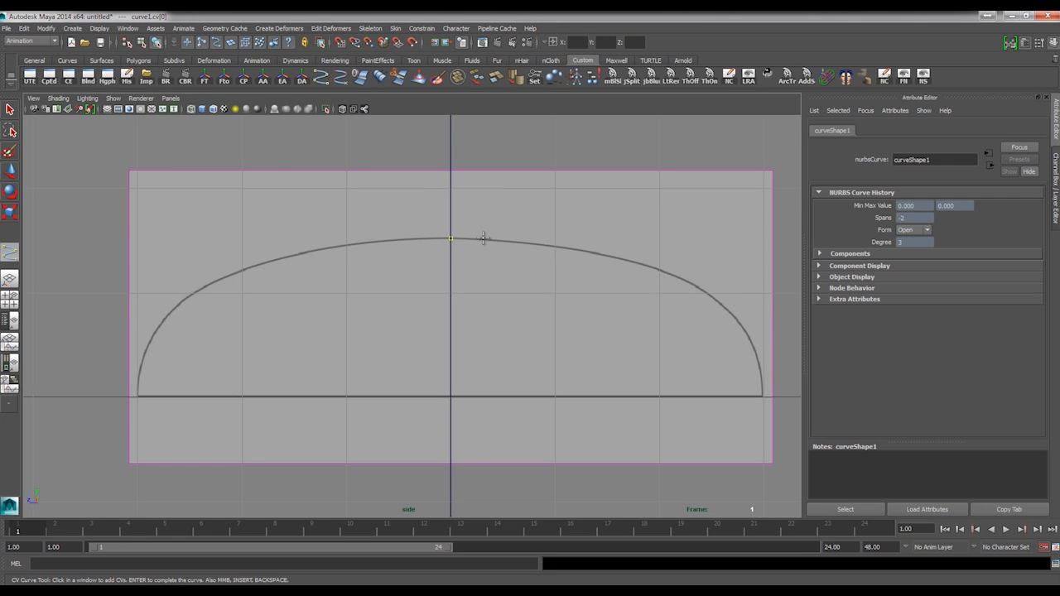
{"action": "left_click", "coordinate": [577, 248]}
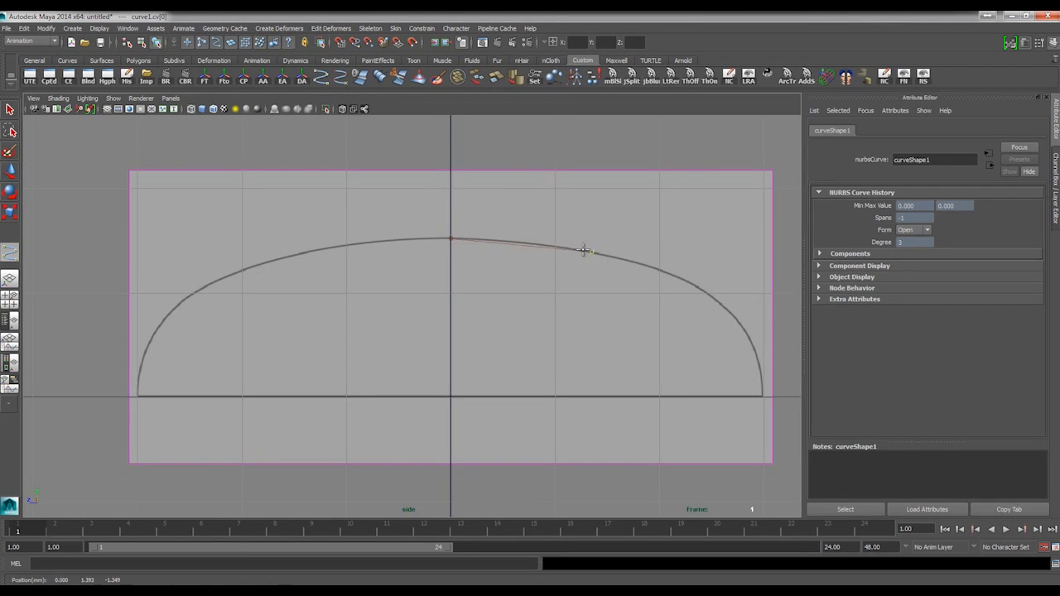
{"action": "left_click", "coordinate": [710, 293]}
{"action": "left_click", "coordinate": [740, 324]}
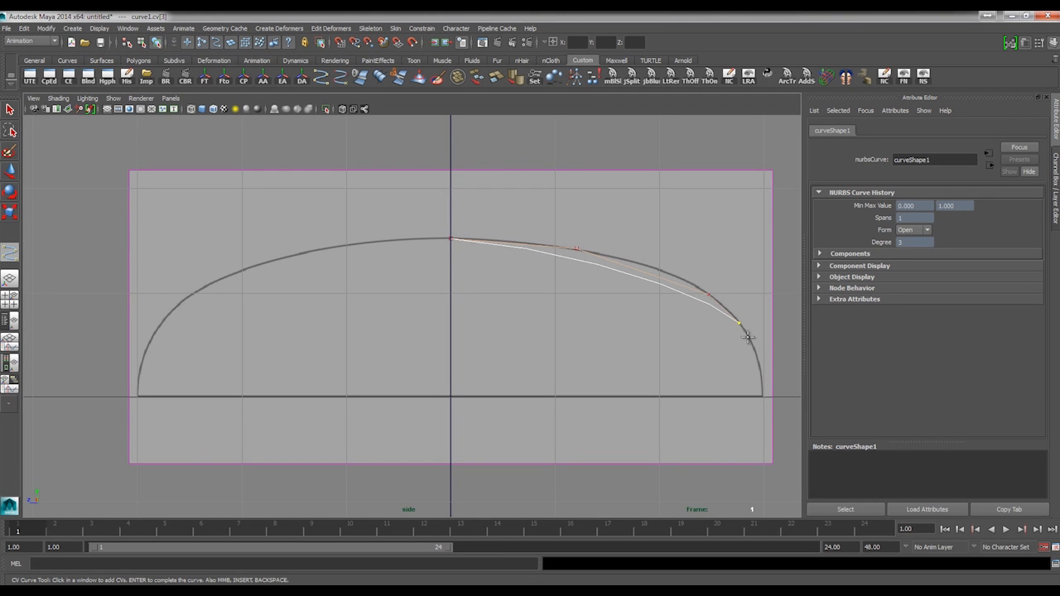
{"action": "left_click", "coordinate": [749, 337]}
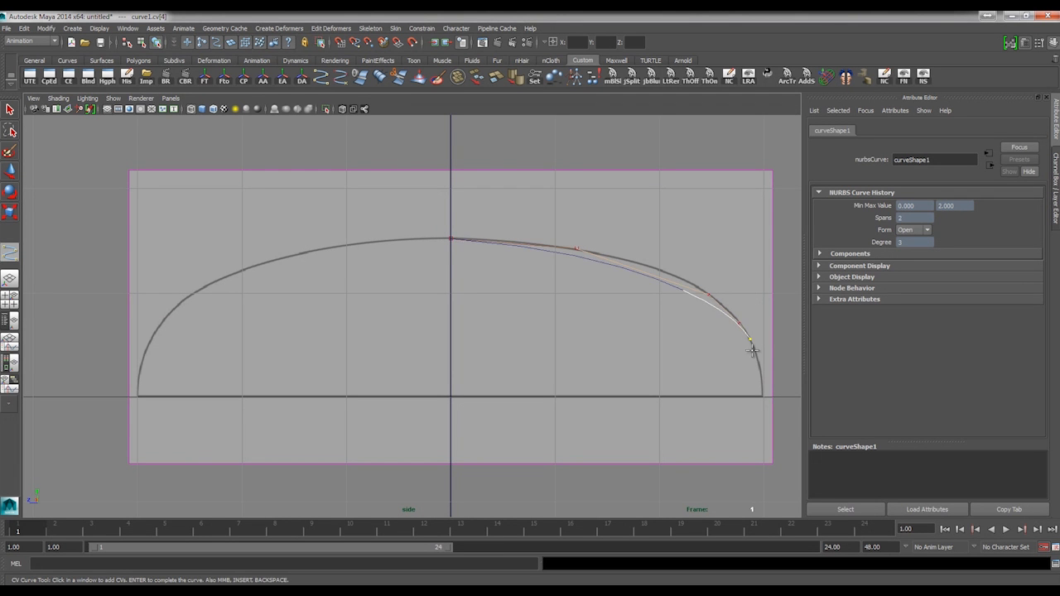
{"action": "left_click", "coordinate": [756, 356]}
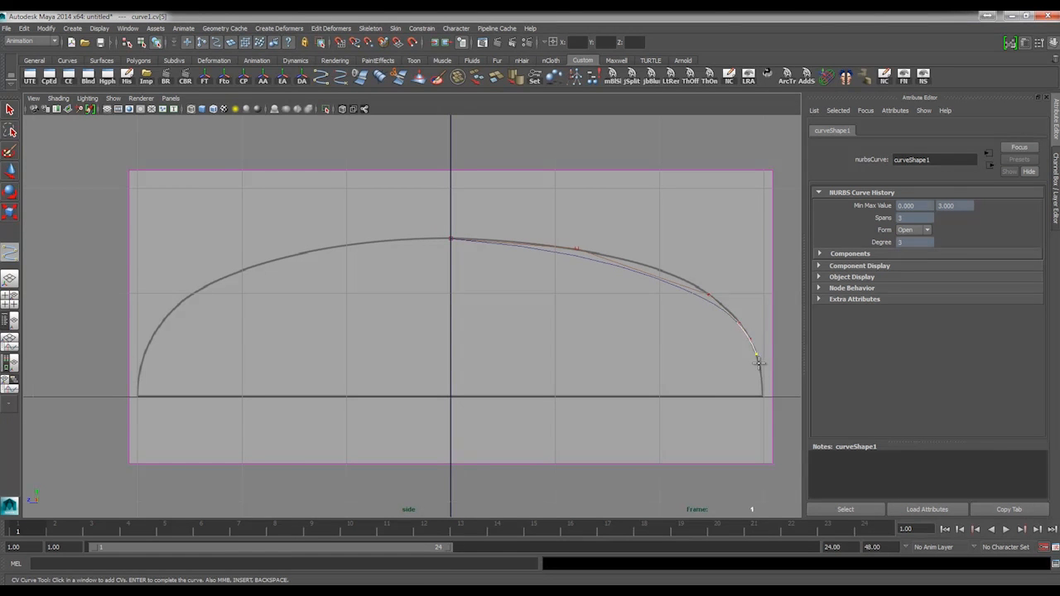
{"action": "left_click", "coordinate": [762, 382]}
{"action": "left_click", "coordinate": [763, 394]}
Continue the CV curve down to the base and place closely spaced CVs around the profile's lower right corner
{"action": "right_click_drag", "start_coordinate": [702, 391], "coordinate": [829, 417], "text": "alt"}
{"action": "middle_click_drag", "start_coordinate": [569, 350], "coordinate": [201, 293], "text": "alt"}
{"action": "right_click_drag", "start_coordinate": [202, 293], "coordinate": [495, 346], "text": "alt"}
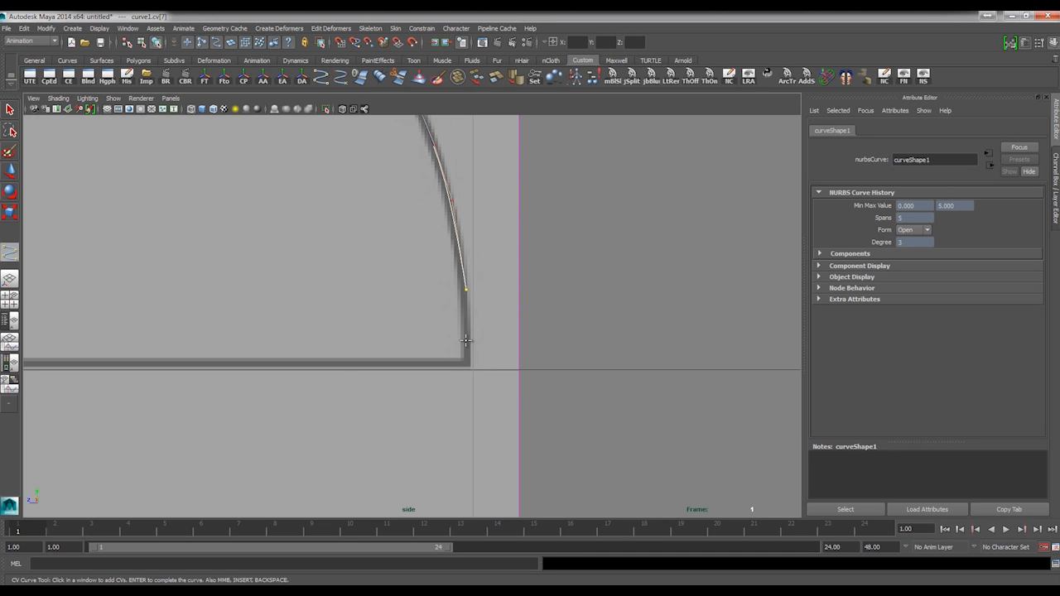
{"action": "left_click", "coordinate": [466, 339]}
{"action": "left_click", "coordinate": [467, 362]}
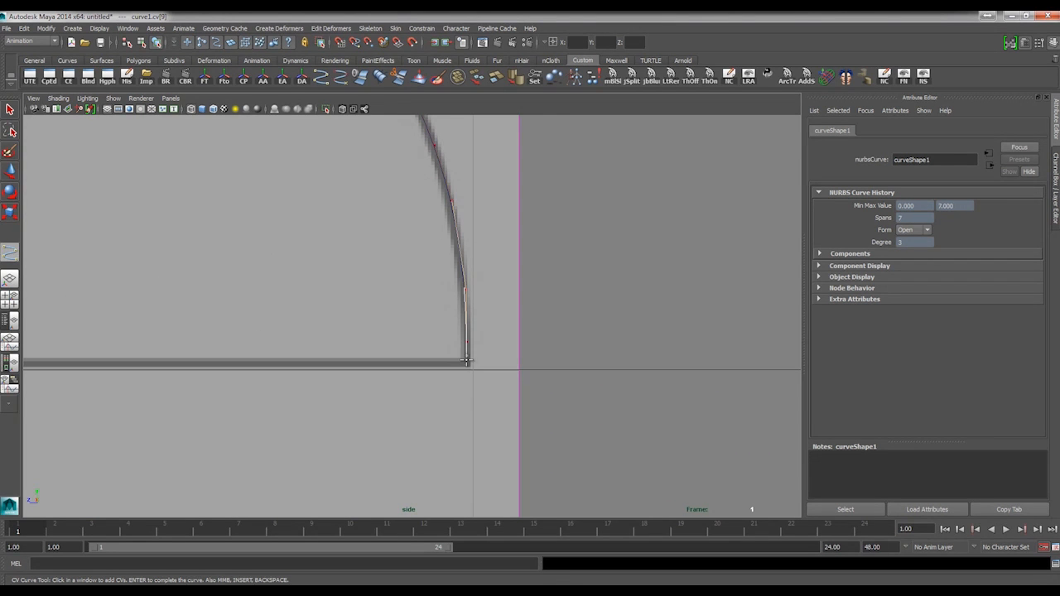
{"action": "left_click", "coordinate": [466, 362]}
{"action": "left_click", "coordinate": [462, 363]}
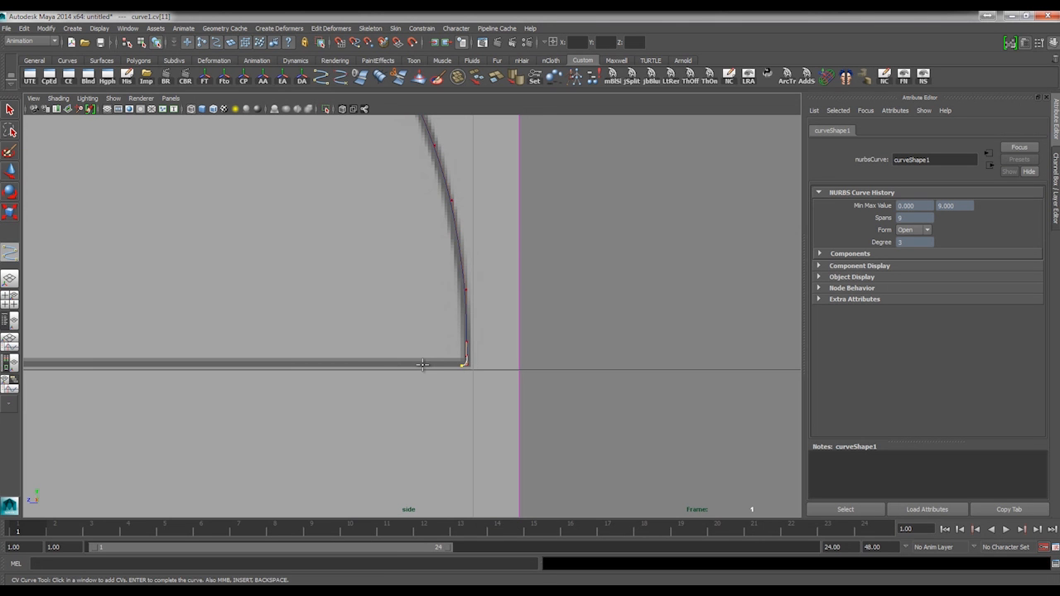
Place the last CV where the dome's base line meets the center axis, and finish the half-profile curve
{"action": "middle_click_drag", "start_coordinate": [387, 355], "coordinate": [531, 343], "text": "alt"}
{"action": "right_click_drag", "start_coordinate": [663, 341], "coordinate": [745, 371], "text": "alt"}
{"action": "middle_click_drag", "start_coordinate": [415, 349], "coordinate": [575, 350], "text": "alt"}
{"action": "right_click_drag", "start_coordinate": [575, 350], "coordinate": [419, 339], "text": "alt"}
{"action": "middle_click_drag", "start_coordinate": [268, 324], "coordinate": [460, 334], "text": "alt"}
{"action": "right_click_drag", "start_coordinate": [460, 333], "coordinate": [659, 345], "text": "alt"}
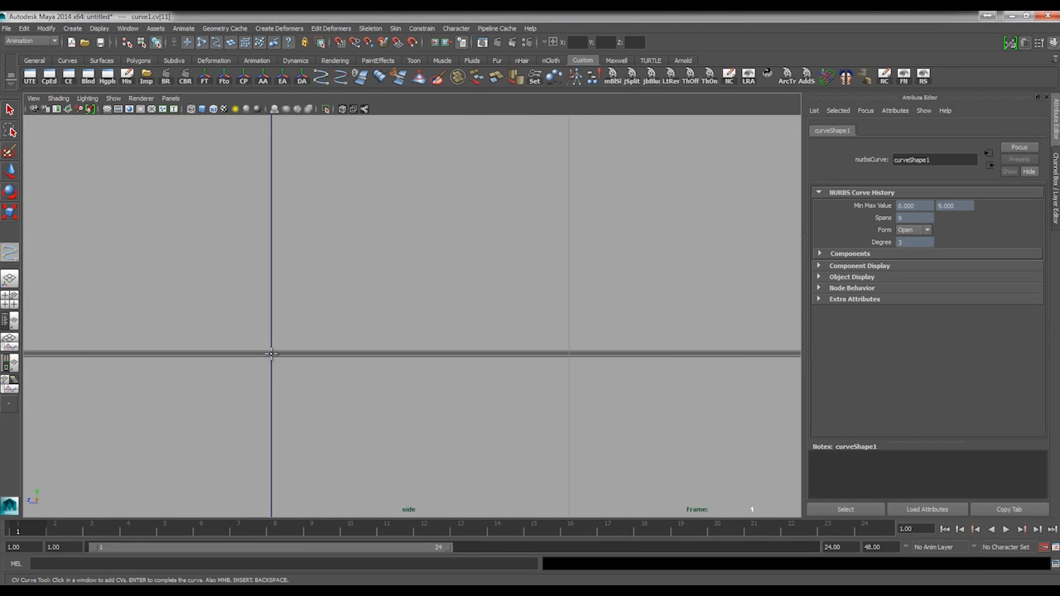
{"action": "left_click", "coordinate": [271, 353]}
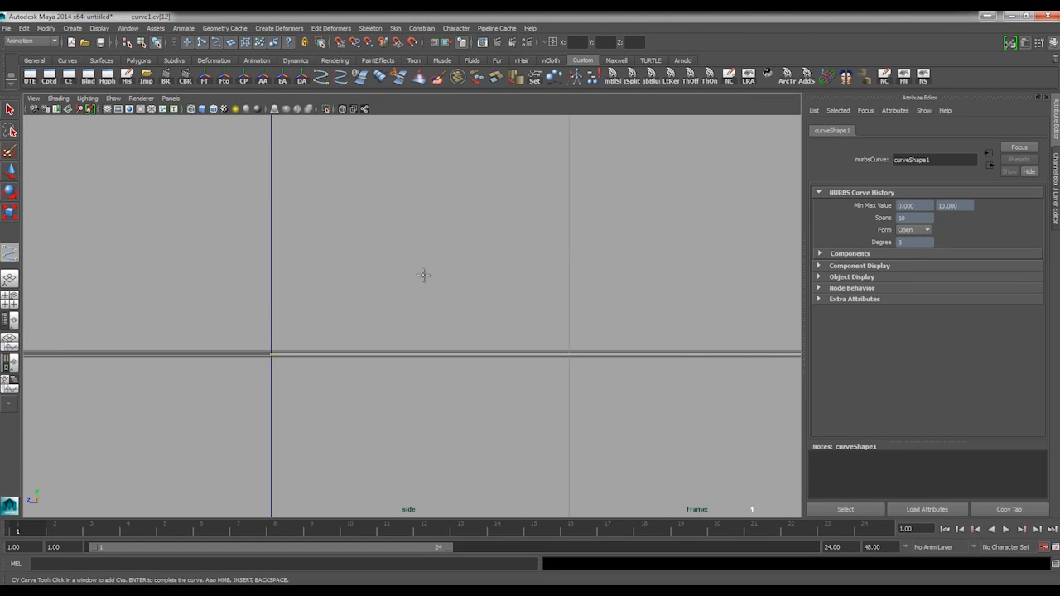
{"action": "middle_click_drag", "start_coordinate": [280, 235], "coordinate": [386, 363], "text": "alt"}
{"action": "right_click_drag", "start_coordinate": [386, 363], "coordinate": [220, 311], "text": "alt"}
{"action": "right_click_drag", "start_coordinate": [499, 334], "coordinate": [537, 328], "text": "alt"}
{"action": "middle_click_drag", "start_coordinate": [297, 236], "coordinate": [273, 286], "text": "alt"}
{"action": "scroll", "coordinate": [422, 299], "scroll_direction": "up", "scroll_amount": 4}
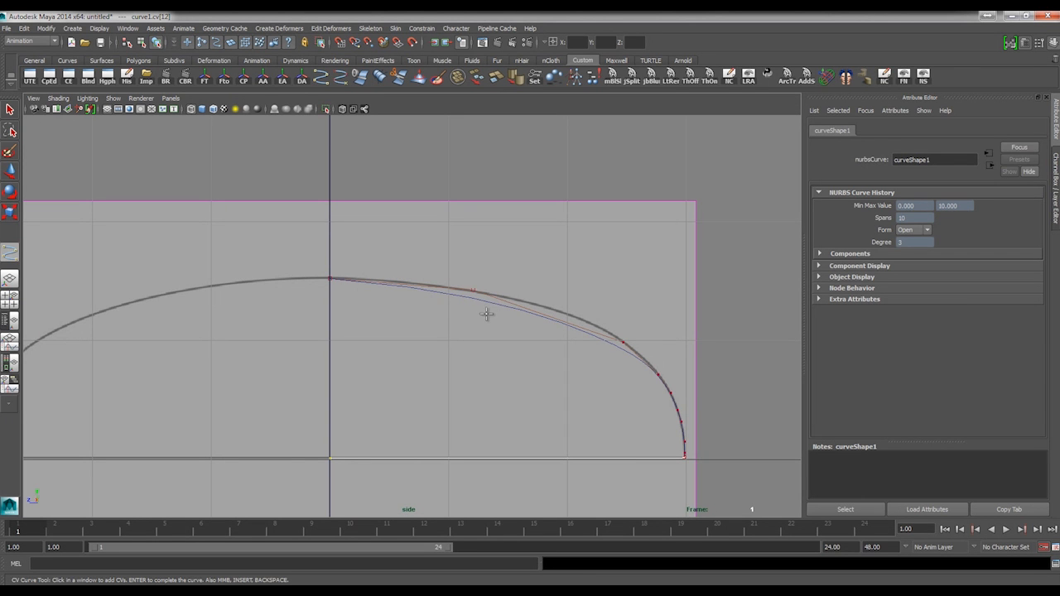
{"action": "key", "text": "w"}
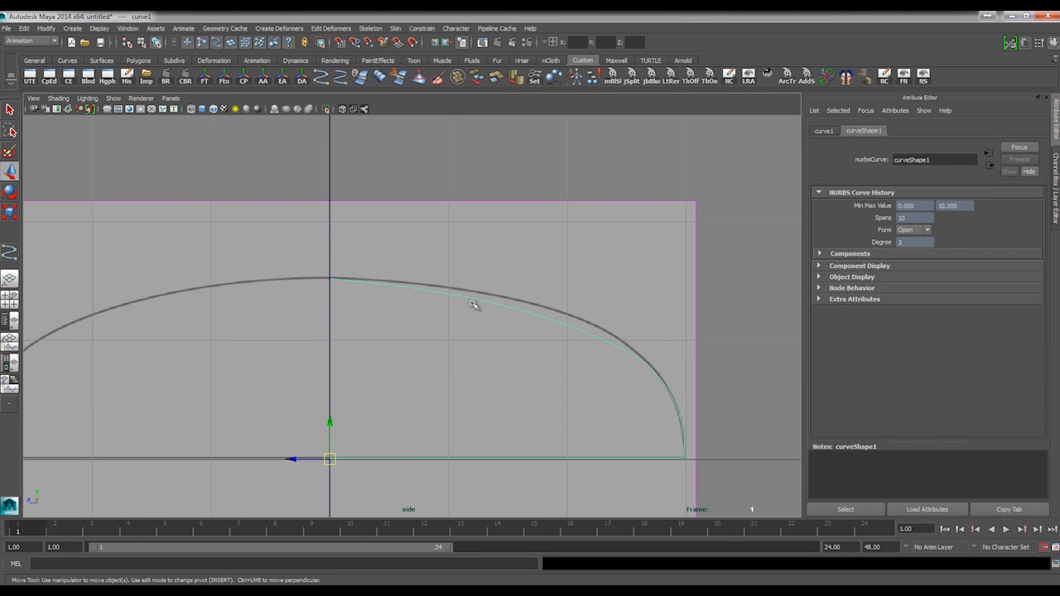
Move the two CVs above the dome's upper right arc until the curve follows the reference profile
{"action": "right_click_drag", "start_coordinate": [454, 300], "coordinate": [423, 299]}
{"action": "left_click_drag", "start_coordinate": [509, 333], "coordinate": [470, 275]}
{"action": "left_click", "coordinate": [480, 286]}
{"action": "key", "text": "ctrl+z"}
{"action": "left_click_drag", "start_coordinate": [578, 308], "coordinate": [623, 326]}
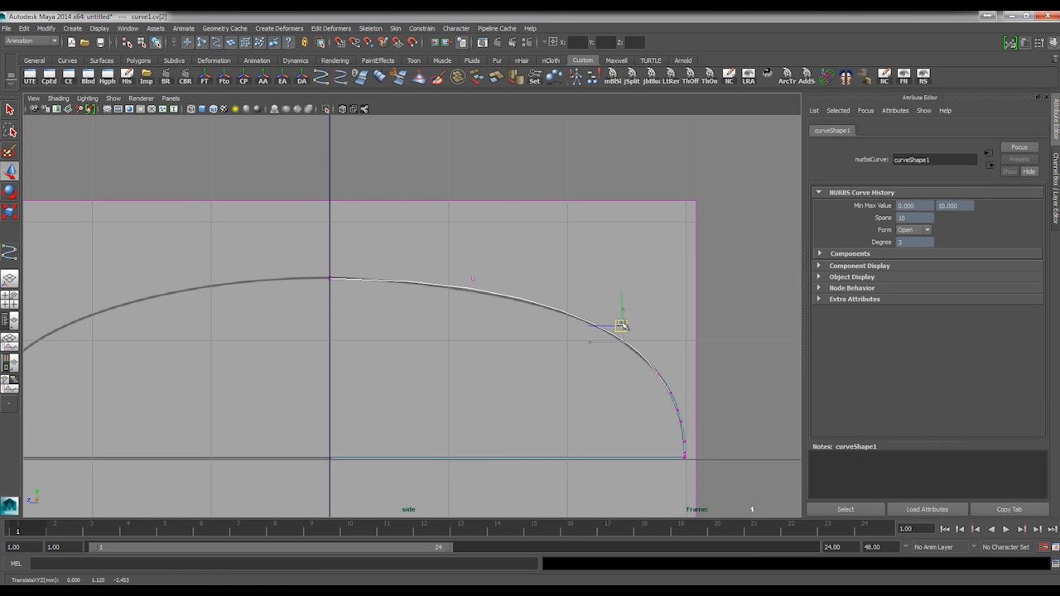
{"action": "left_click_drag", "start_coordinate": [474, 244], "coordinate": [441, 279]}
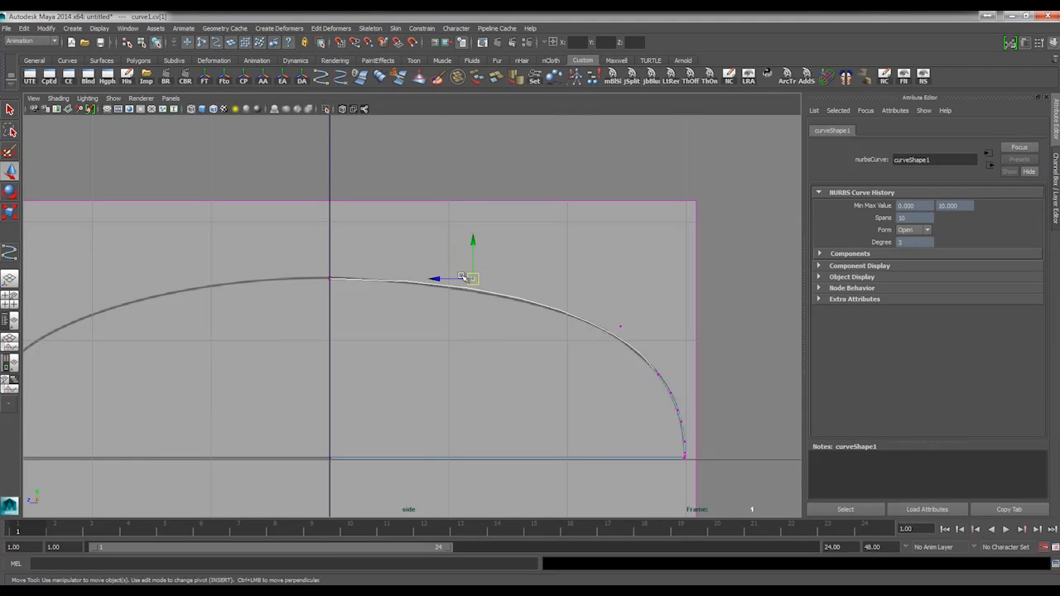
{"action": "left_click_drag", "start_coordinate": [577, 304], "coordinate": [646, 341]}
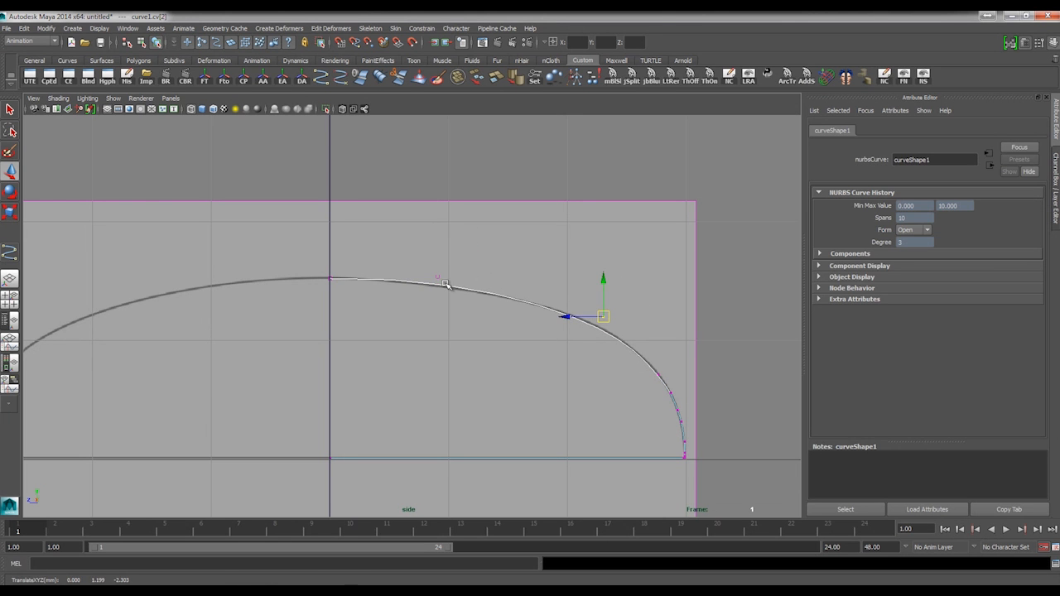
{"action": "left_click_drag", "start_coordinate": [367, 249], "coordinate": [469, 282]}
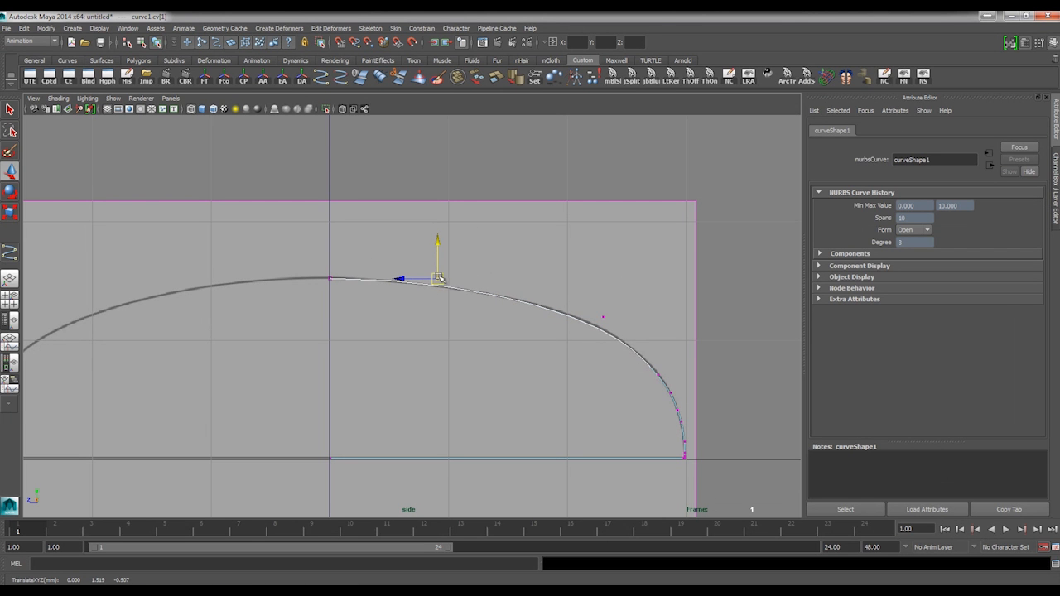
{"action": "left_click_drag", "start_coordinate": [638, 332], "coordinate": [607, 311]}
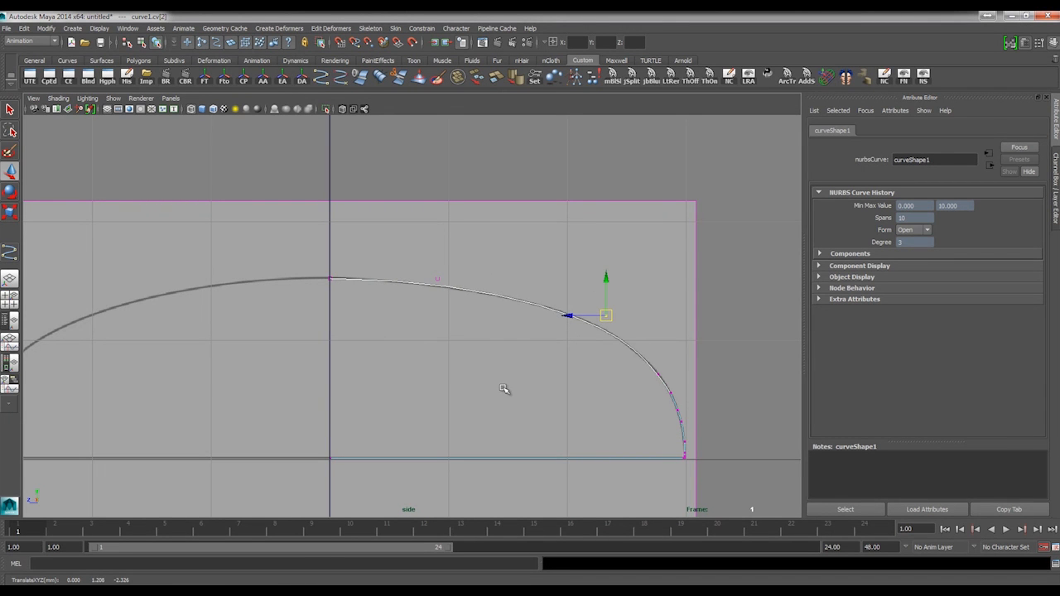
Nudge the CVs on the steeper lower part of the right arc onto the profile outline
{"action": "scroll", "coordinate": [599, 409], "scroll_direction": "up", "scroll_amount": 5}
{"action": "middle_click_drag", "start_coordinate": [518, 401], "coordinate": [403, 282], "text": "alt"}
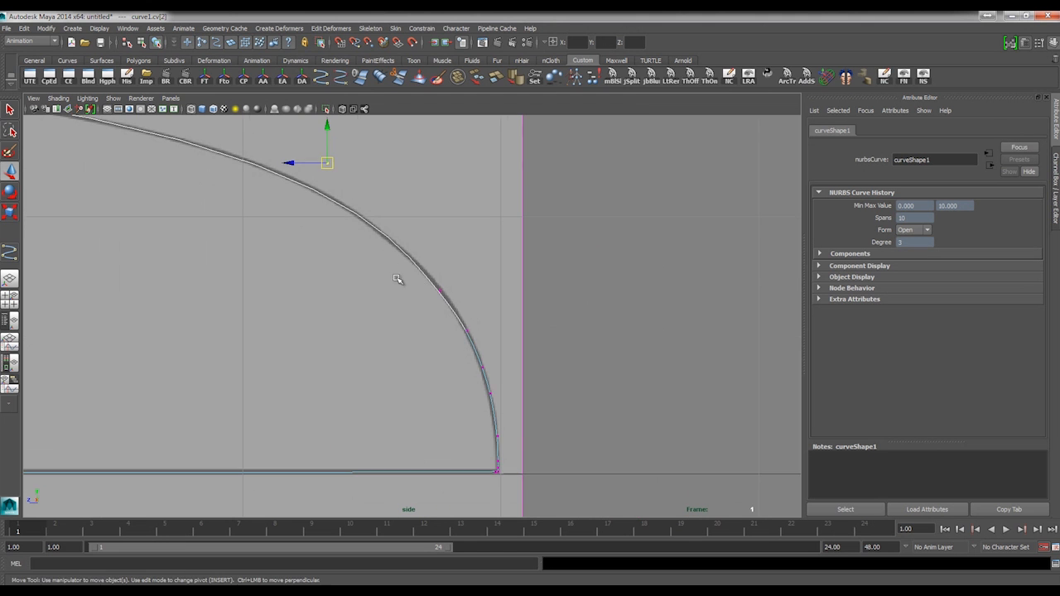
{"action": "left_click", "coordinate": [442, 290]}
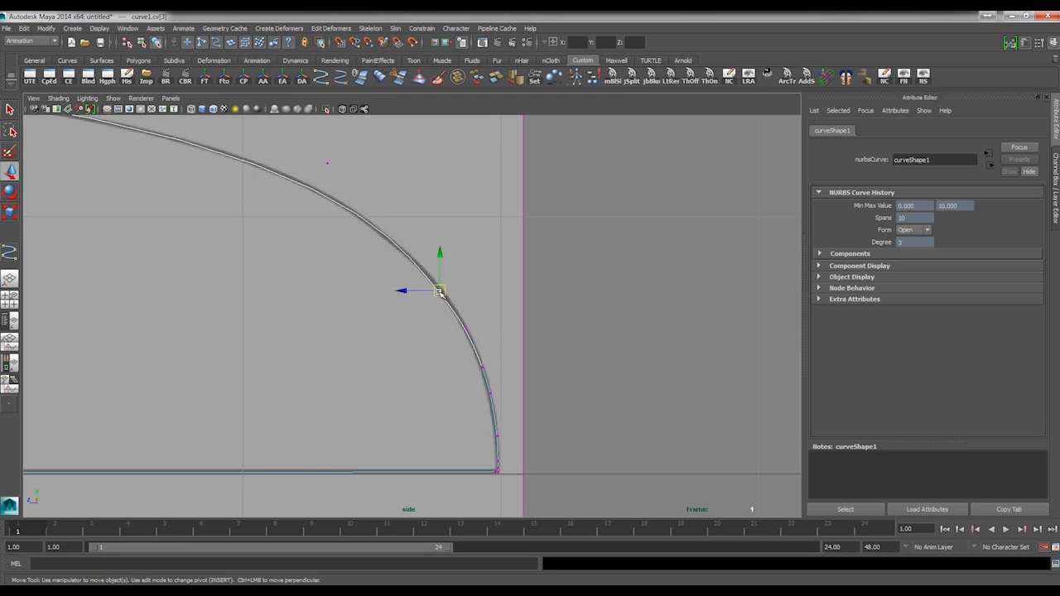
{"action": "left_click", "coordinate": [470, 331]}
{"action": "left_click_drag", "start_coordinate": [471, 332], "coordinate": [468, 333]}
Raise the CV at the profile's lower right corner slightly to refine the transition into the base line
{"action": "middle_click_drag", "start_coordinate": [494, 323], "coordinate": [538, 250], "text": "alt"}
{"action": "middle_click_drag", "start_coordinate": [543, 448], "coordinate": [542, 405], "text": "alt"}
{"action": "right_click_drag", "start_coordinate": [542, 405], "coordinate": [618, 415], "text": "alt"}
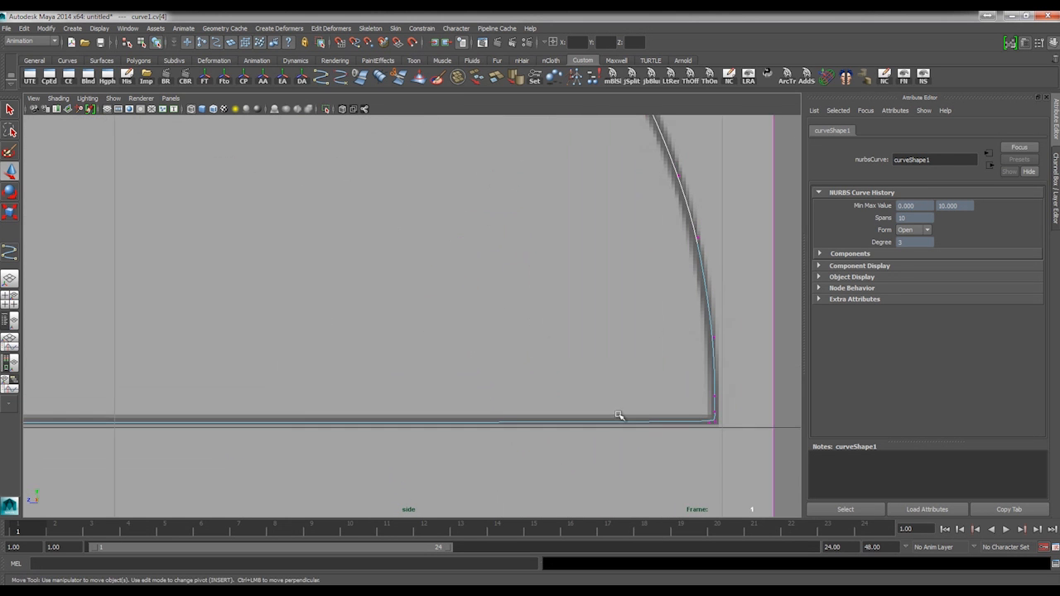
{"action": "left_click", "coordinate": [716, 416]}
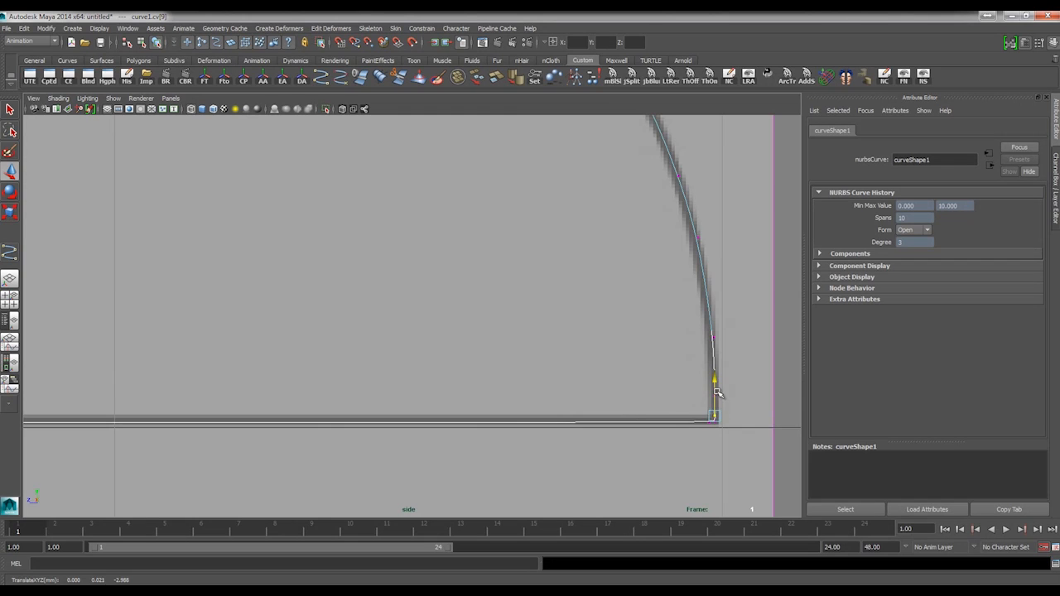
{"action": "left_click_drag", "start_coordinate": [719, 392], "coordinate": [718, 389]}
Leave CV editing and select the half-profile curve as a whole object
{"action": "middle_click_drag", "start_coordinate": [212, 374], "coordinate": [433, 365], "text": "alt"}
{"action": "right_click_drag", "start_coordinate": [433, 365], "coordinate": [284, 395], "text": "alt"}
{"action": "middle_click_drag", "start_coordinate": [549, 362], "coordinate": [559, 401], "text": "alt"}
{"action": "right_click_drag", "start_coordinate": [560, 402], "coordinate": [663, 412], "text": "alt"}
{"action": "right_click_drag", "start_coordinate": [256, 324], "coordinate": [390, 319], "text": "alt"}
{"action": "middle_click_drag", "start_coordinate": [289, 333], "coordinate": [517, 296], "text": "alt"}
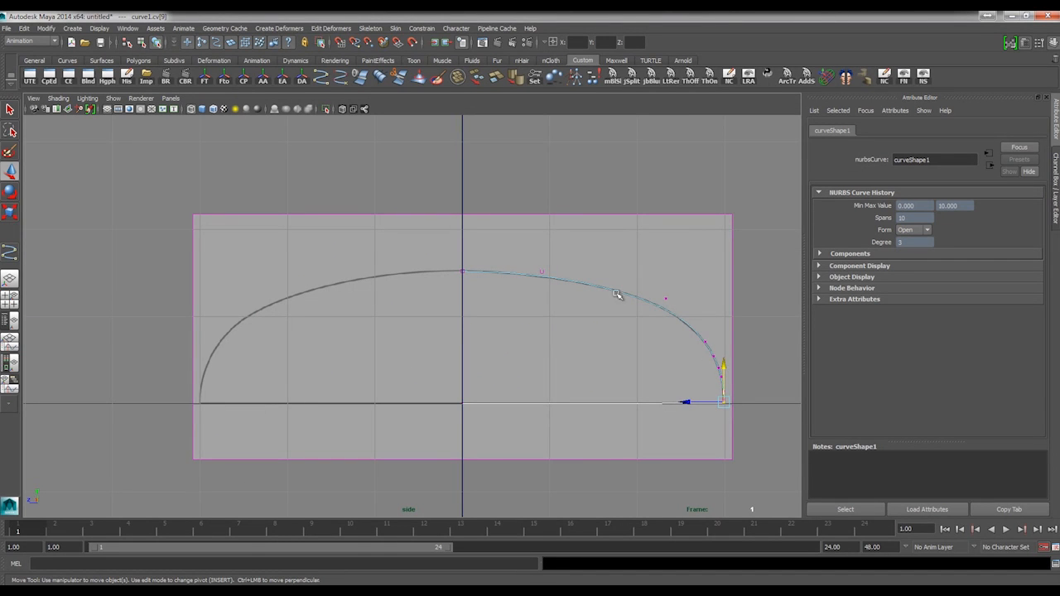
{"action": "right_click_drag", "start_coordinate": [611, 289], "coordinate": [625, 285]}
{"action": "left_click", "coordinate": [619, 294]}
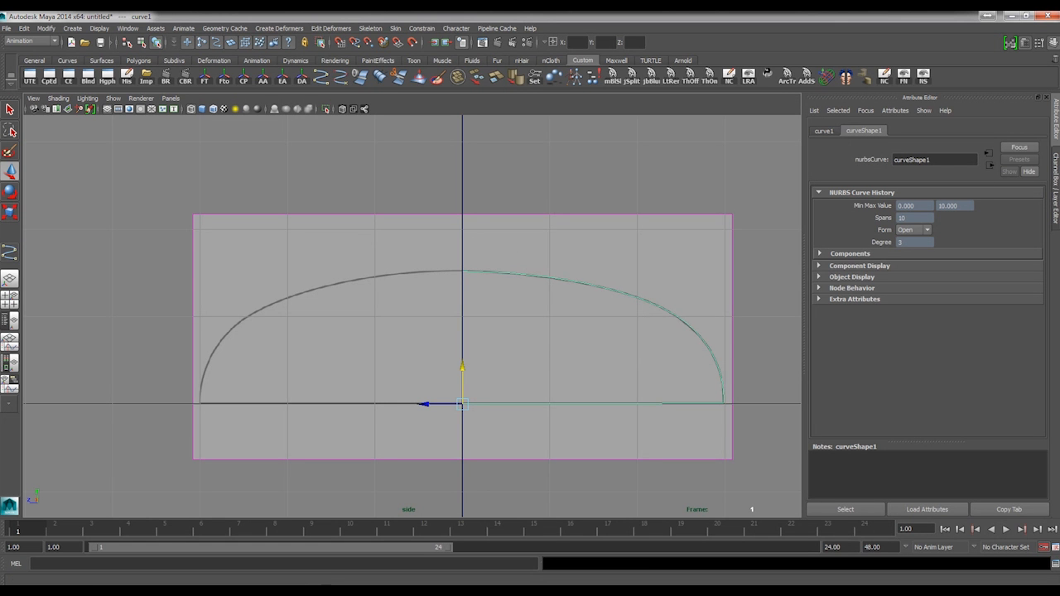
Show the curve's transform channels in place of its attributes and duplicate the half-profile curve
{"action": "left_click", "coordinate": [1053, 44]}
{"action": "key", "text": "ctrl+a"}
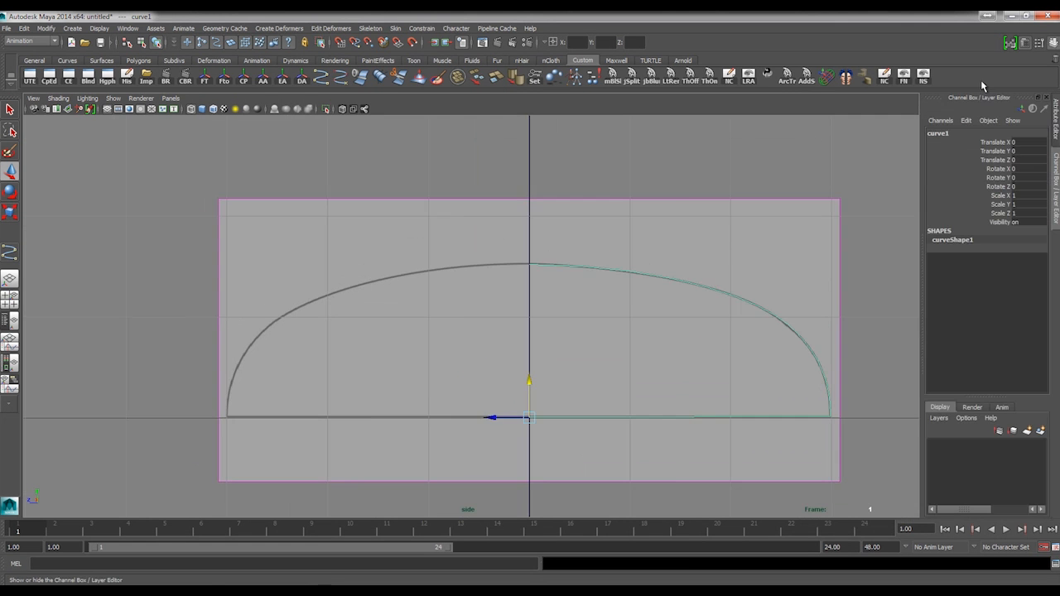
{"action": "key", "text": "ctrl+shift+s"}
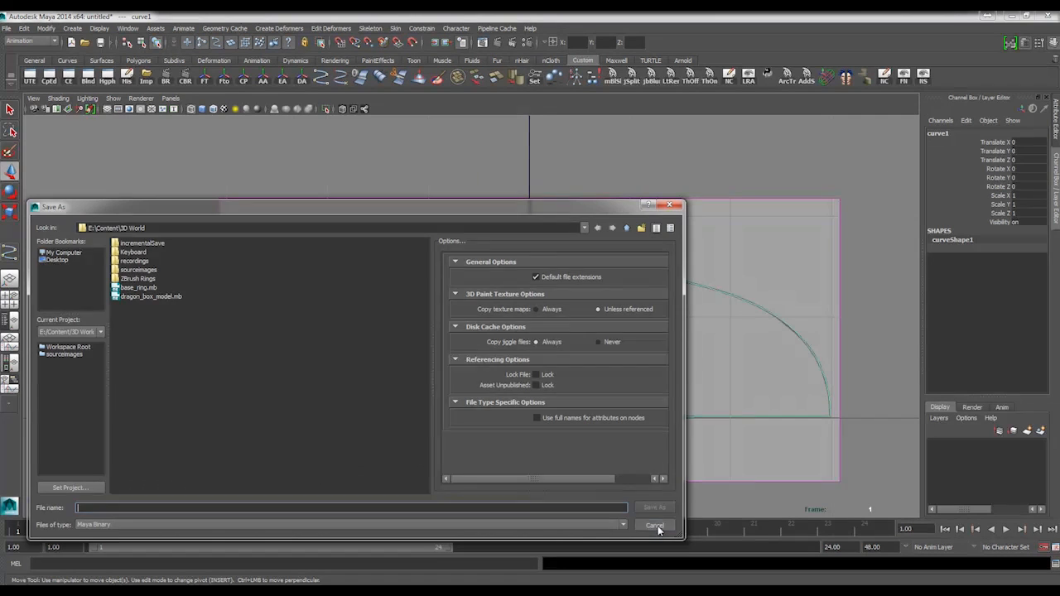
{"action": "left_click", "coordinate": [655, 525]}
{"action": "key", "text": "ctrl+d"}
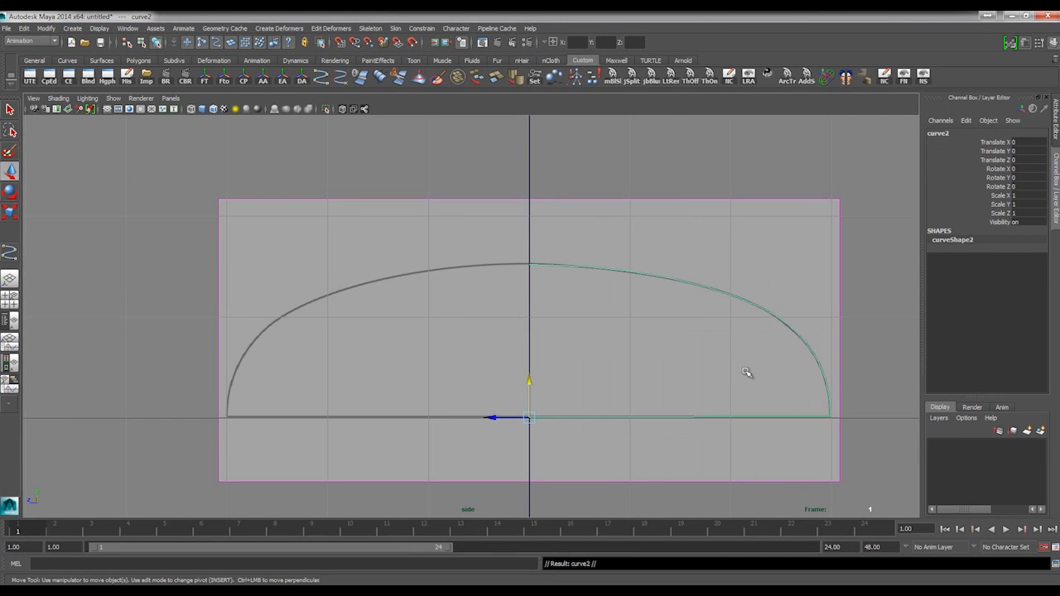
Open the Outliner to check the duplicated curve in the scene list, and minimize it
{"action": "key", "text": "shift+o"}
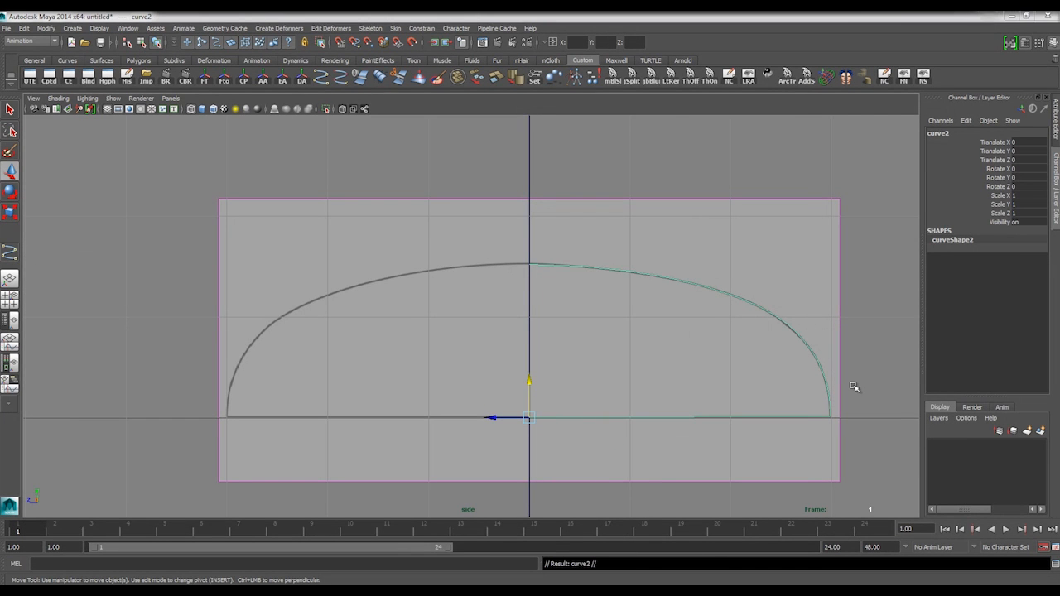
{"action": "left_click", "coordinate": [663, 202]}
{"action": "left_click", "coordinate": [663, 212]}
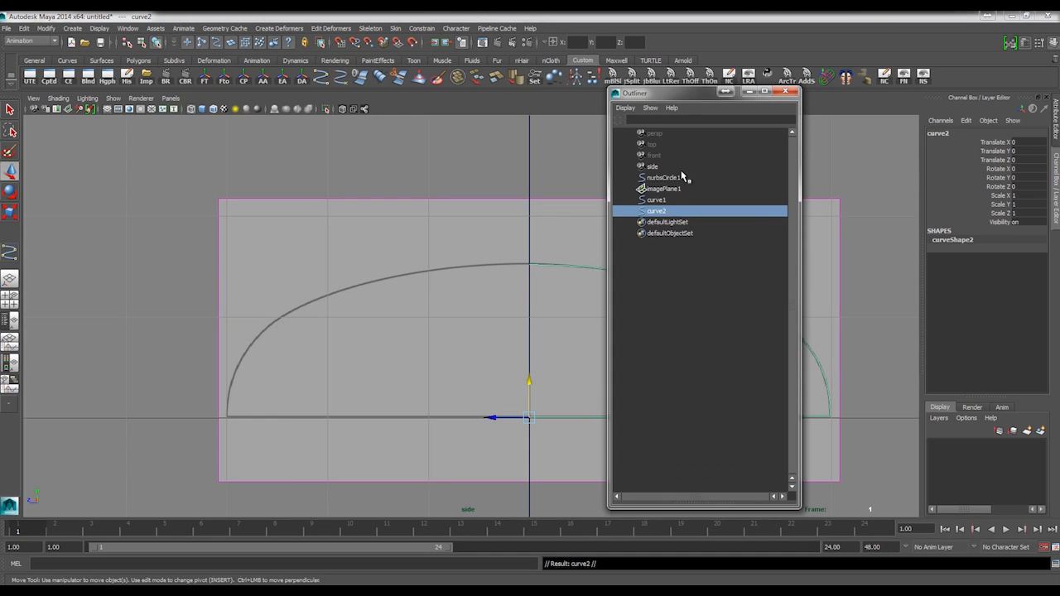
{"action": "left_click_drag", "start_coordinate": [694, 101], "coordinate": [178, 101]}
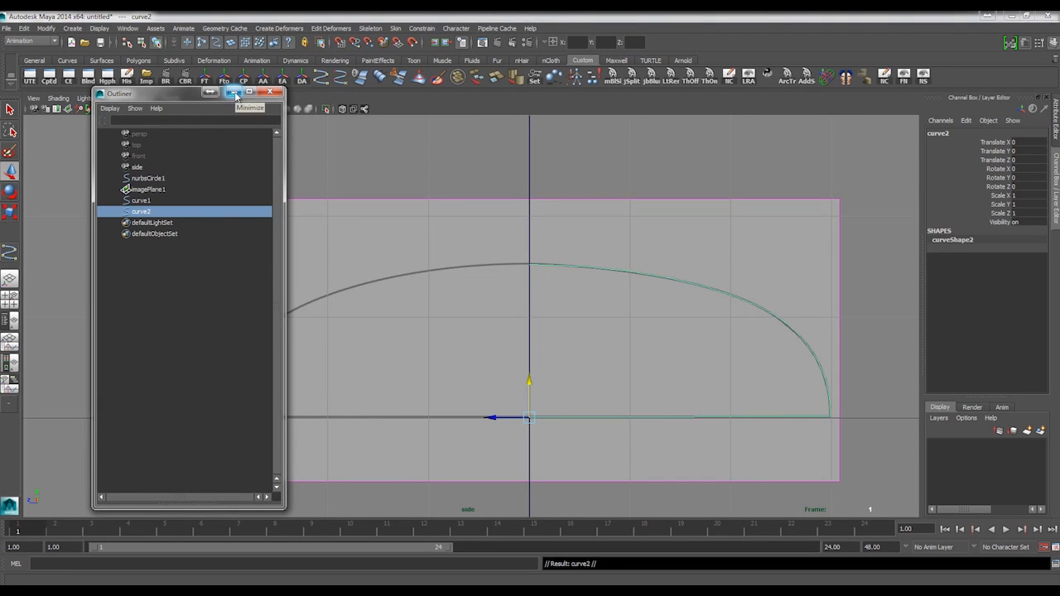
{"action": "left_click", "coordinate": [235, 94]}
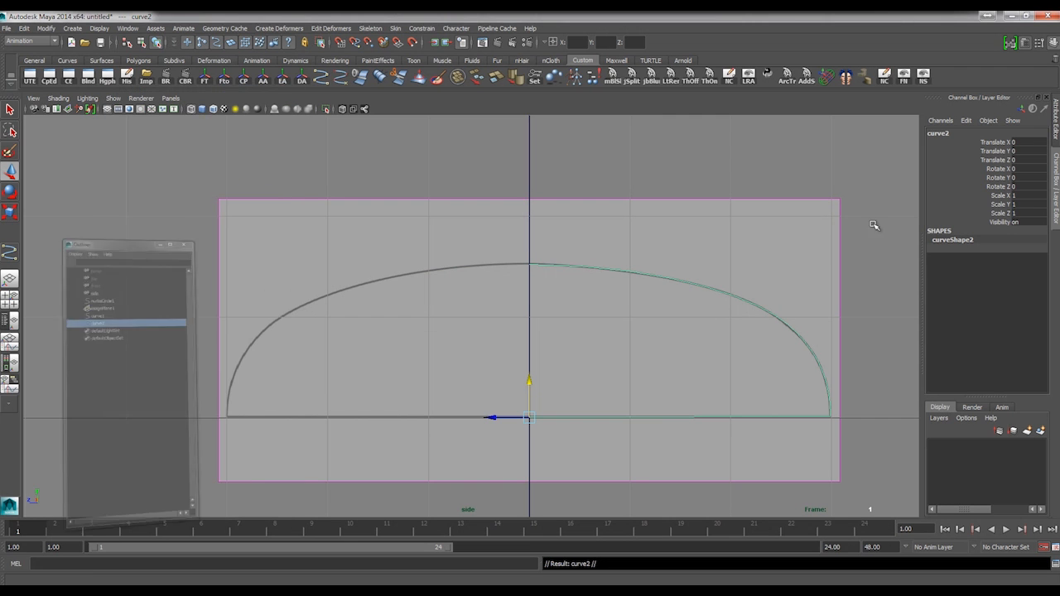
Mirror the duplicated curve across the center axis by setting its Scale Z to -1, and deselect it
{"action": "left_click", "coordinate": [1021, 213]}
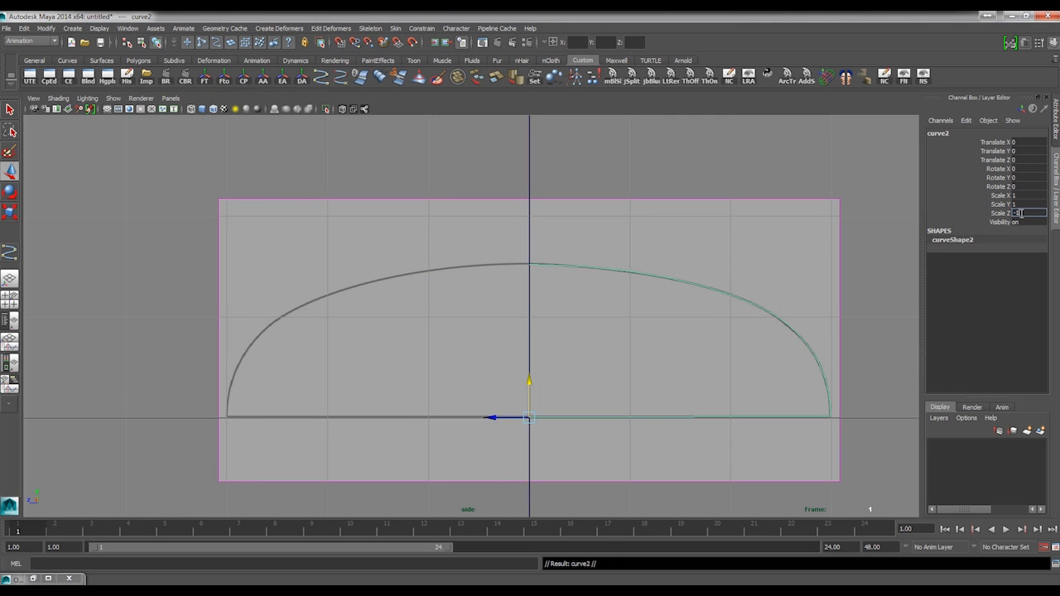
{"action": "type", "text": "-1"}
{"action": "key", "text": "Return"}
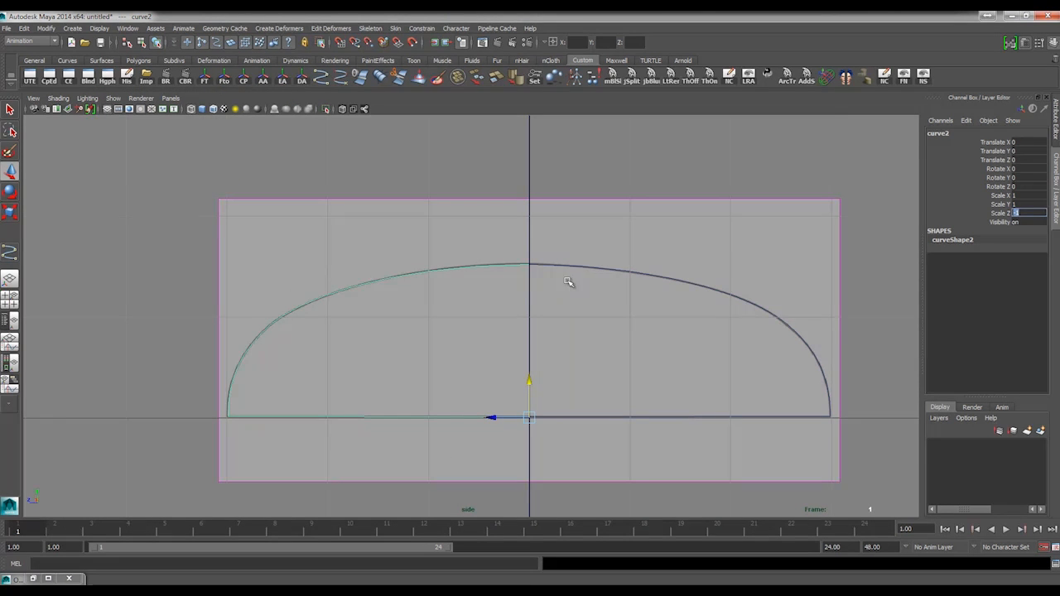
{"action": "left_click", "coordinate": [636, 351]}
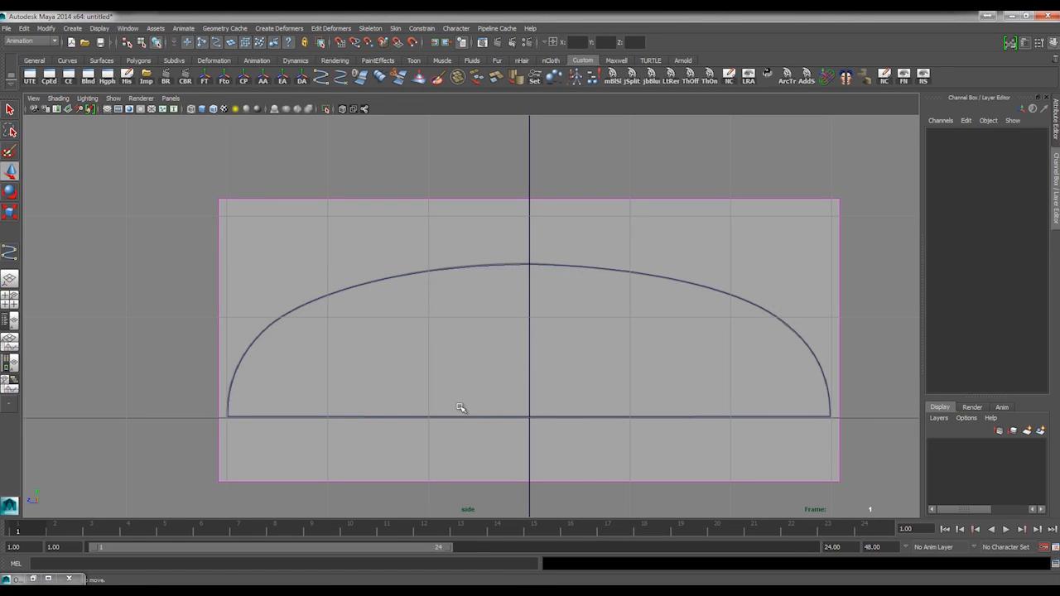
Attach the mirrored half to the original half with the Blend method, blend bias 0.5 and Keep originals enabled
{"action": "left_click_drag", "start_coordinate": [436, 243], "coordinate": [681, 358]}
{"action": "left_click", "coordinate": [438, 340]}
{"action": "left_click", "coordinate": [413, 417]}
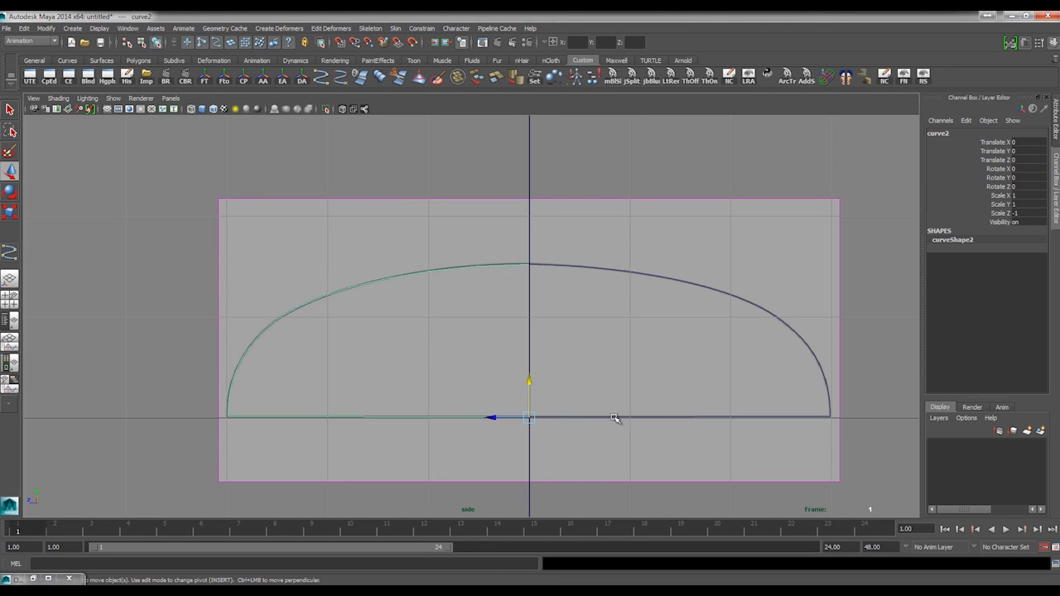
{"action": "left_click", "coordinate": [614, 418], "text": "shift"}
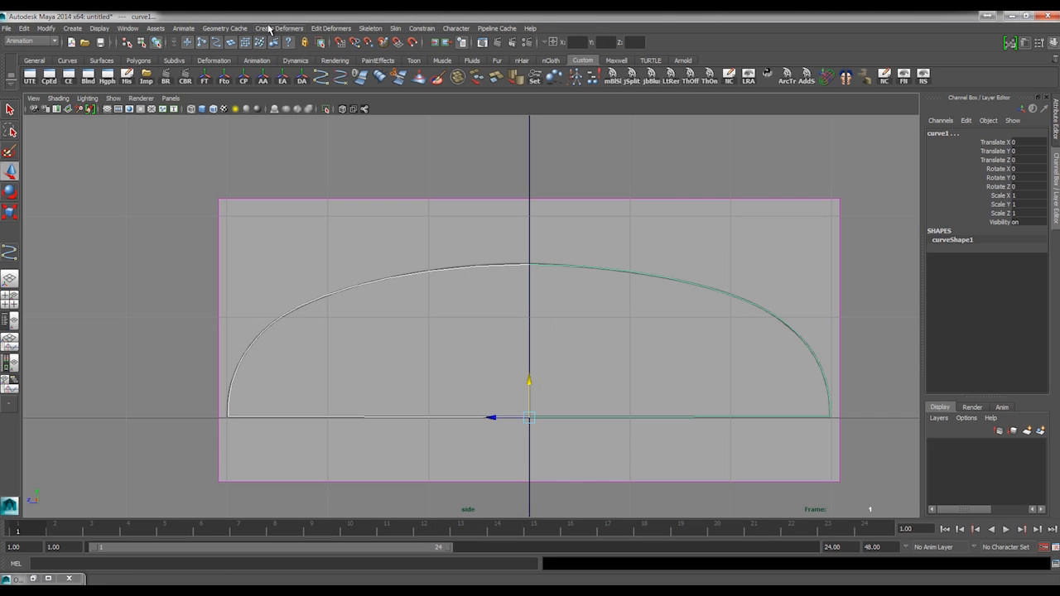
{"action": "left_click", "coordinate": [32, 41]}
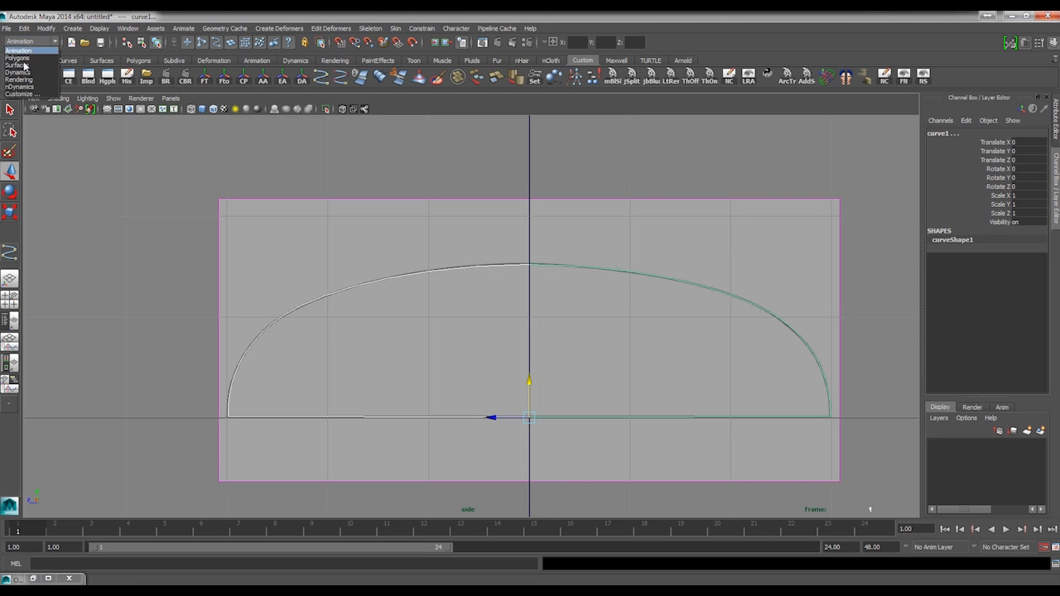
{"action": "left_click", "coordinate": [31, 66]}
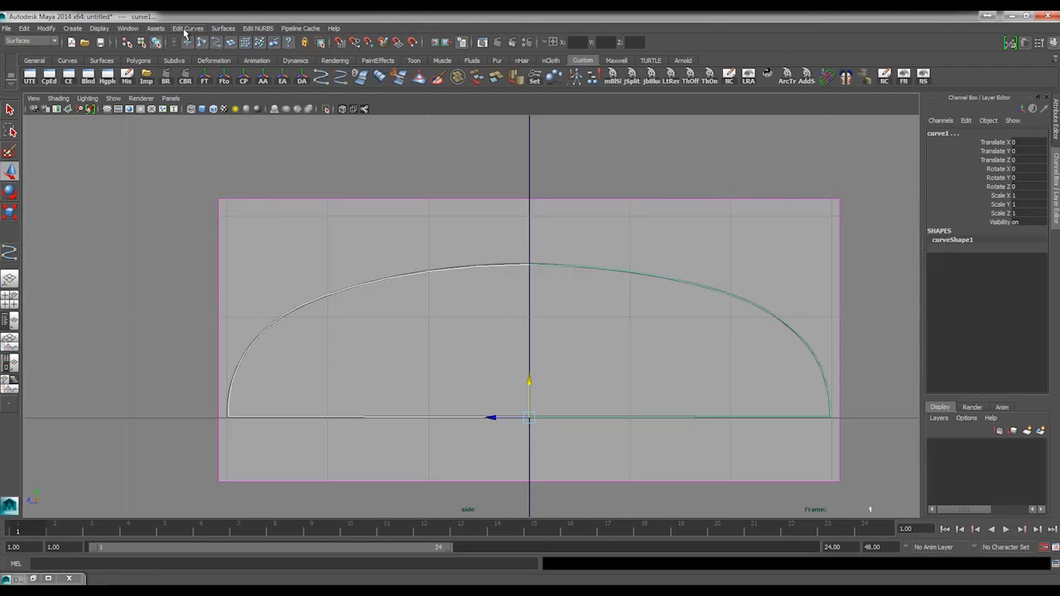
{"action": "left_click", "coordinate": [184, 30]}
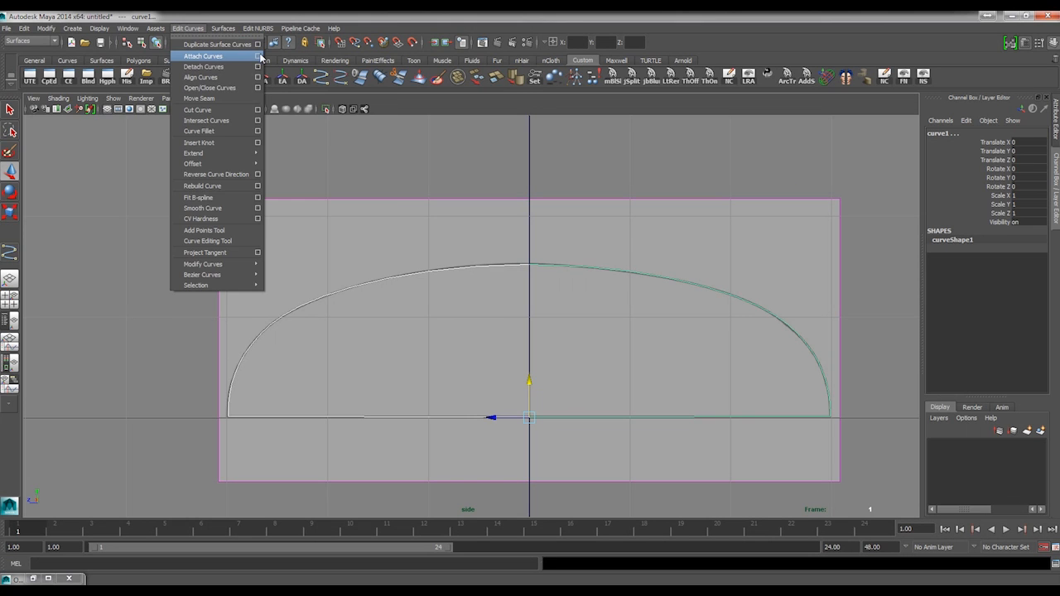
{"action": "left_click", "coordinate": [257, 56]}
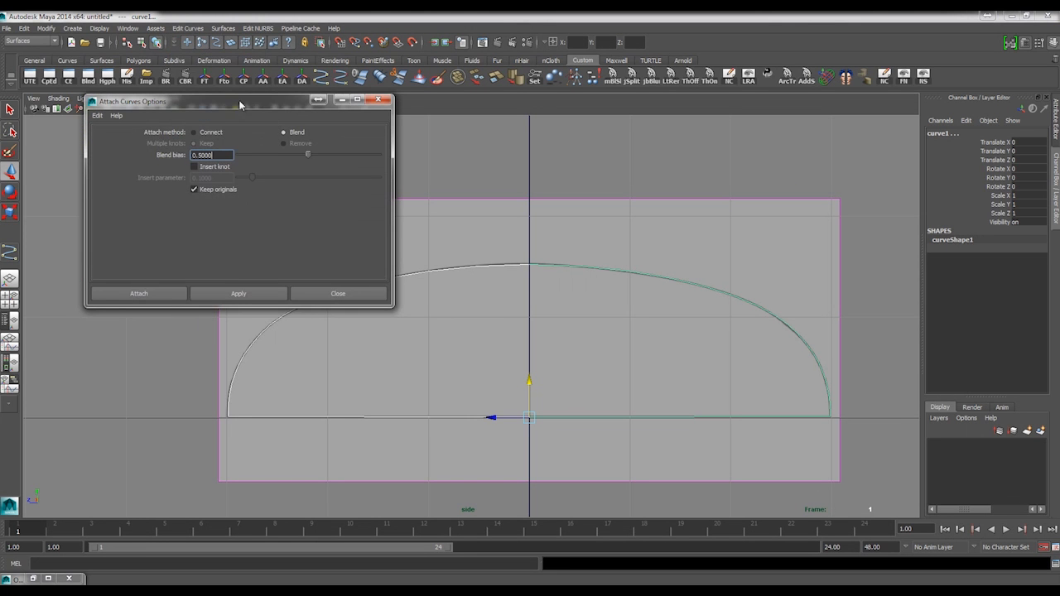
{"action": "left_click_drag", "start_coordinate": [240, 104], "coordinate": [179, 66]}
{"action": "left_click", "coordinate": [181, 255]}
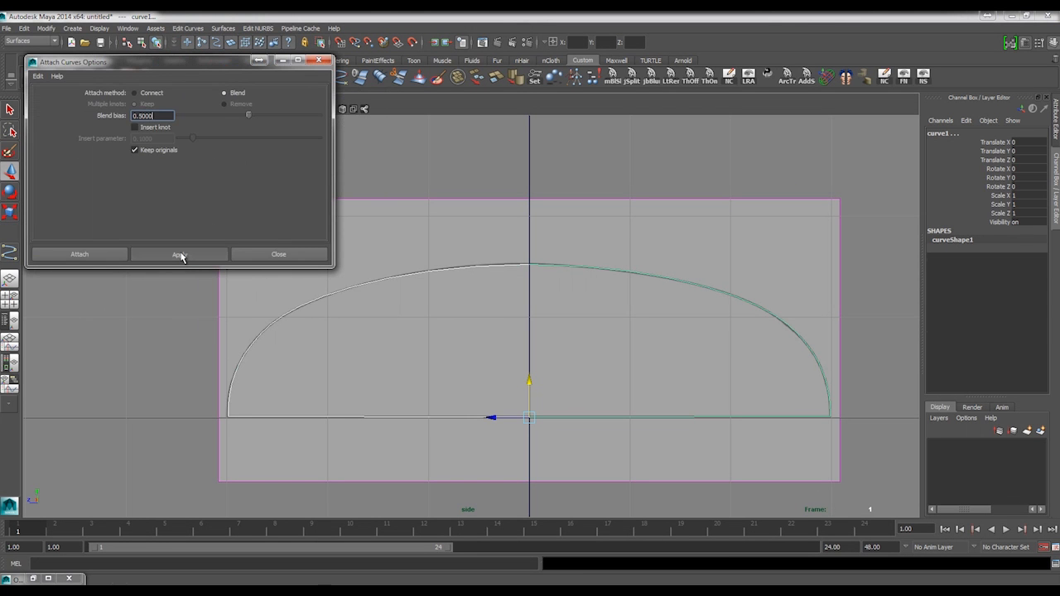
Move the attached dome curve up about 0.672 in Y, clear of the original halves
{"action": "right_click_drag", "start_coordinate": [371, 392], "coordinate": [618, 442], "text": "alt"}
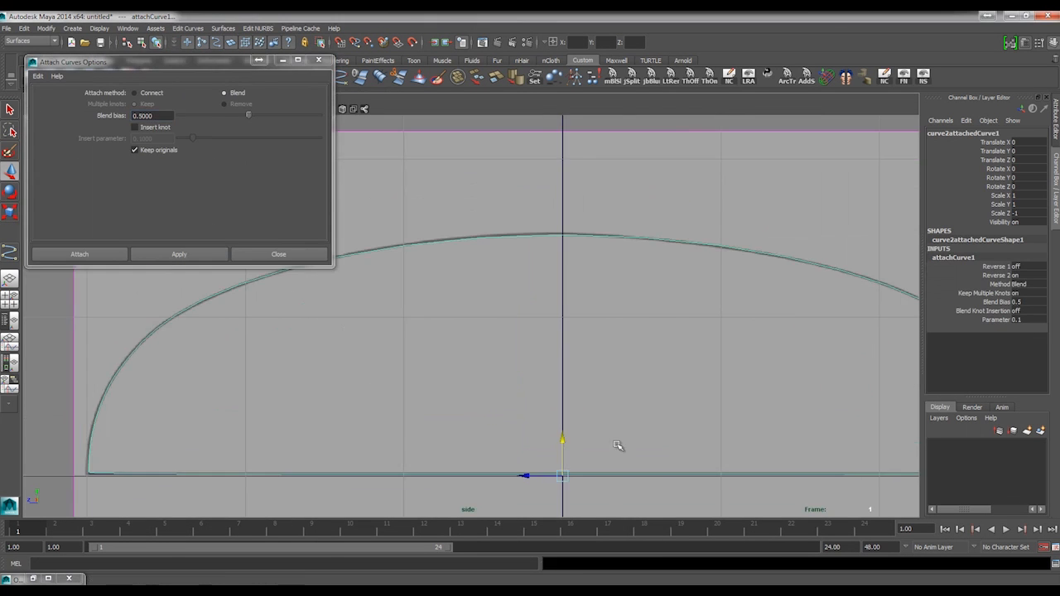
{"action": "left_click_drag", "start_coordinate": [564, 443], "coordinate": [565, 341]}
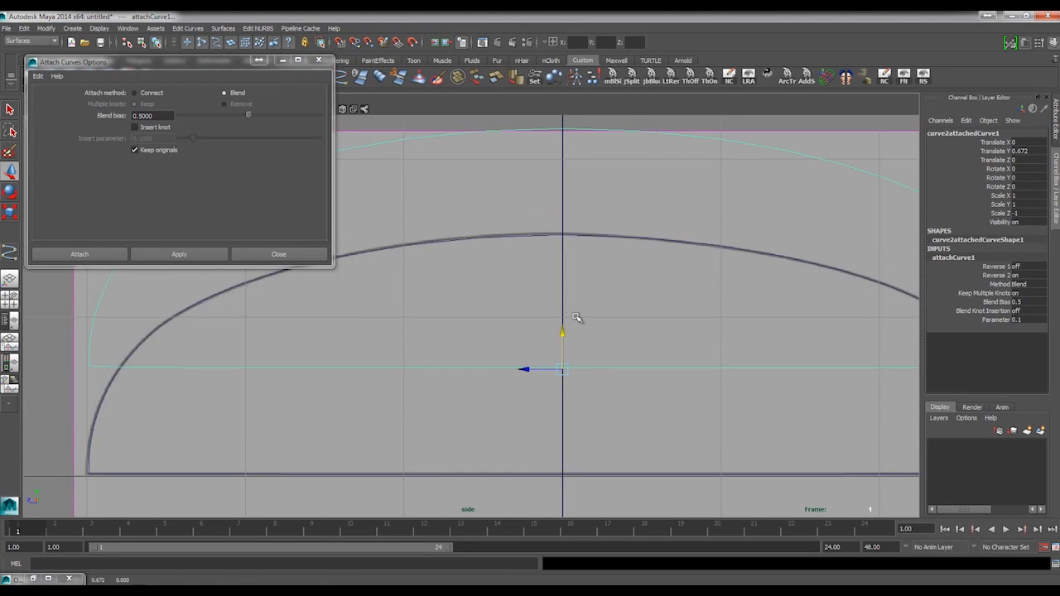
{"action": "middle_click_drag", "start_coordinate": [646, 309], "coordinate": [652, 360], "text": "alt"}
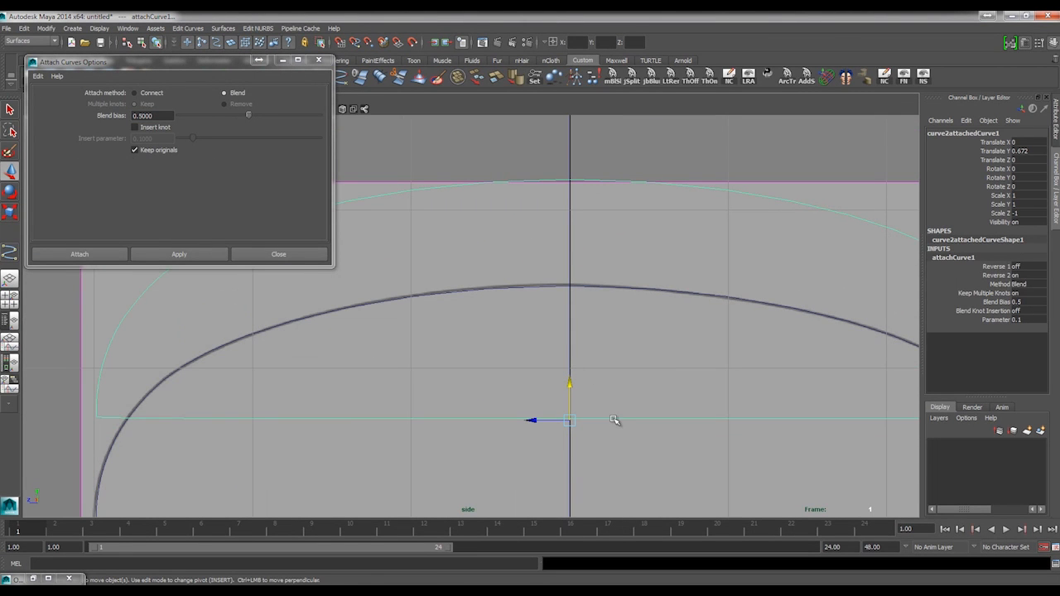
Display the attached curve's CVs, pull the base-center CV downward to test the joint, and undo the move
{"action": "right_click_drag", "start_coordinate": [613, 421], "coordinate": [590, 397]}
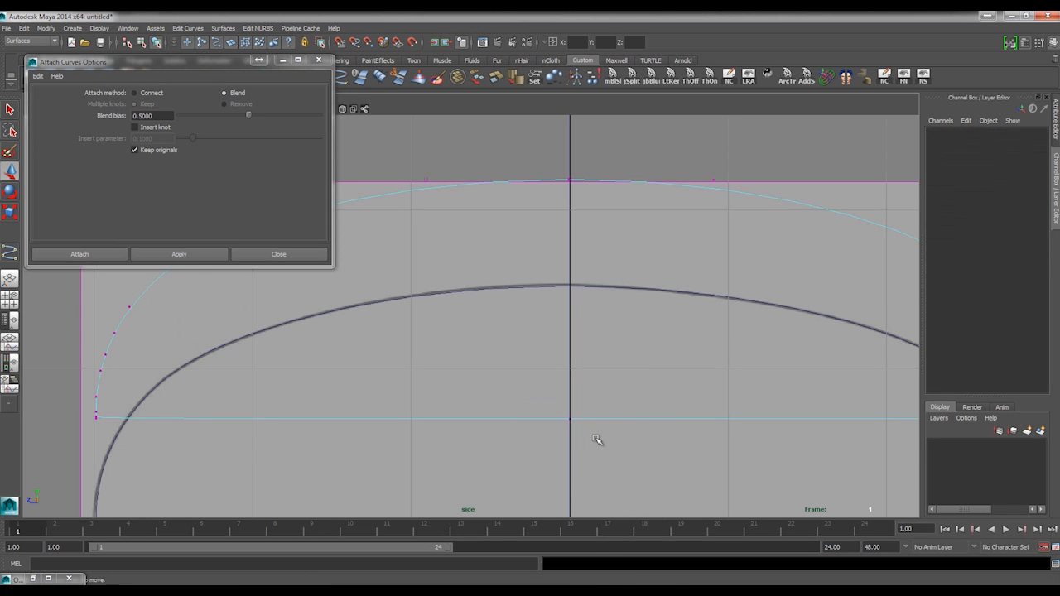
{"action": "left_click", "coordinate": [570, 421]}
{"action": "left_click_drag", "start_coordinate": [570, 419], "coordinate": [586, 435]}
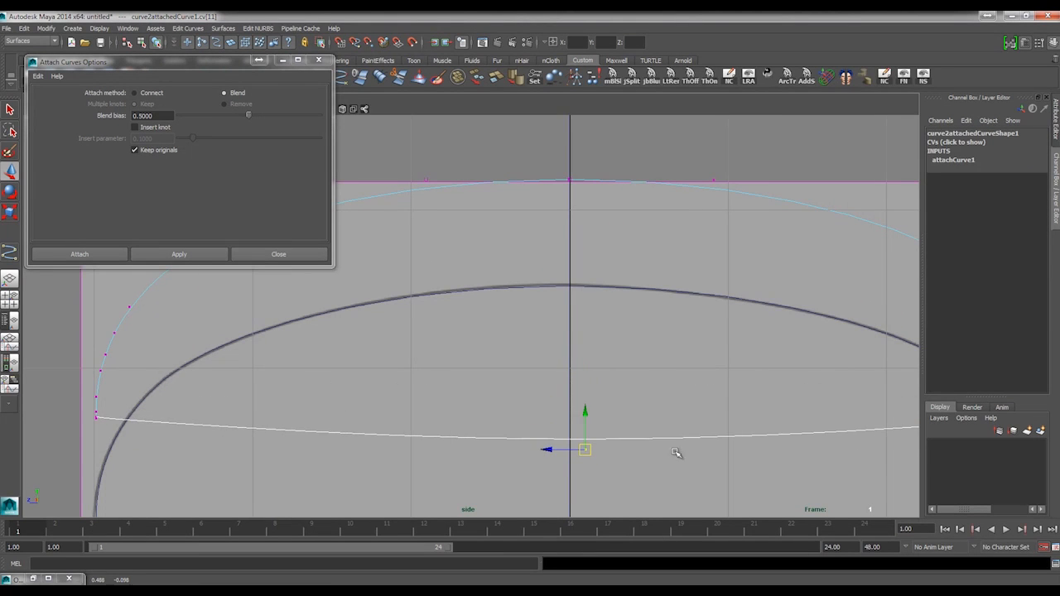
{"action": "key", "text": "ctrl+z"}
Pull the two overlapping CVs at the dome's top center apart to test the joint, and undo both moves
{"action": "middle_click_drag", "start_coordinate": [567, 144], "coordinate": [577, 253], "text": "alt"}
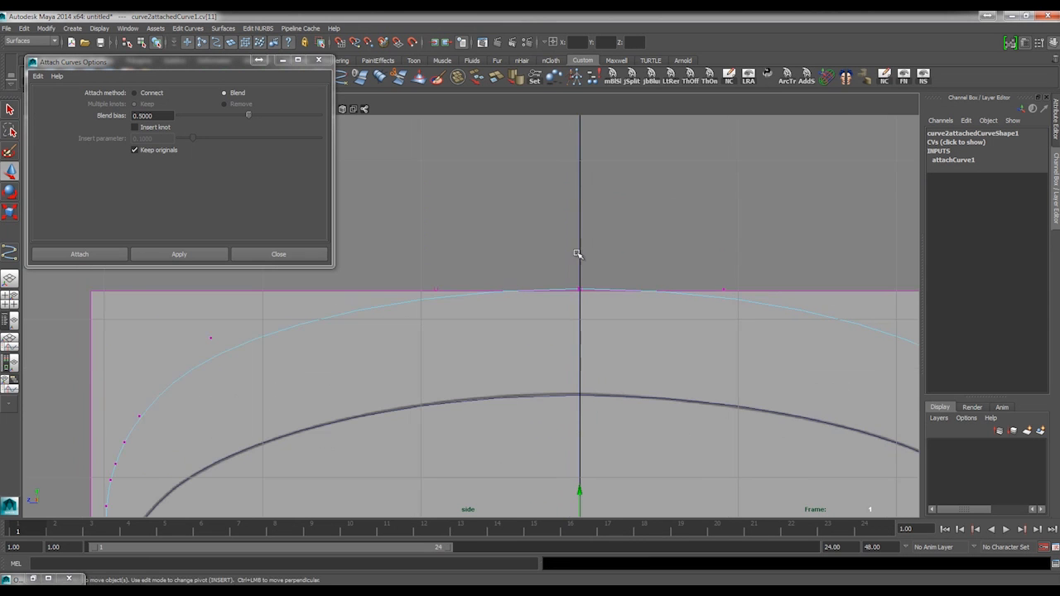
{"action": "left_click", "coordinate": [582, 290]}
{"action": "left_click_drag", "start_coordinate": [581, 289], "coordinate": [483, 195]}
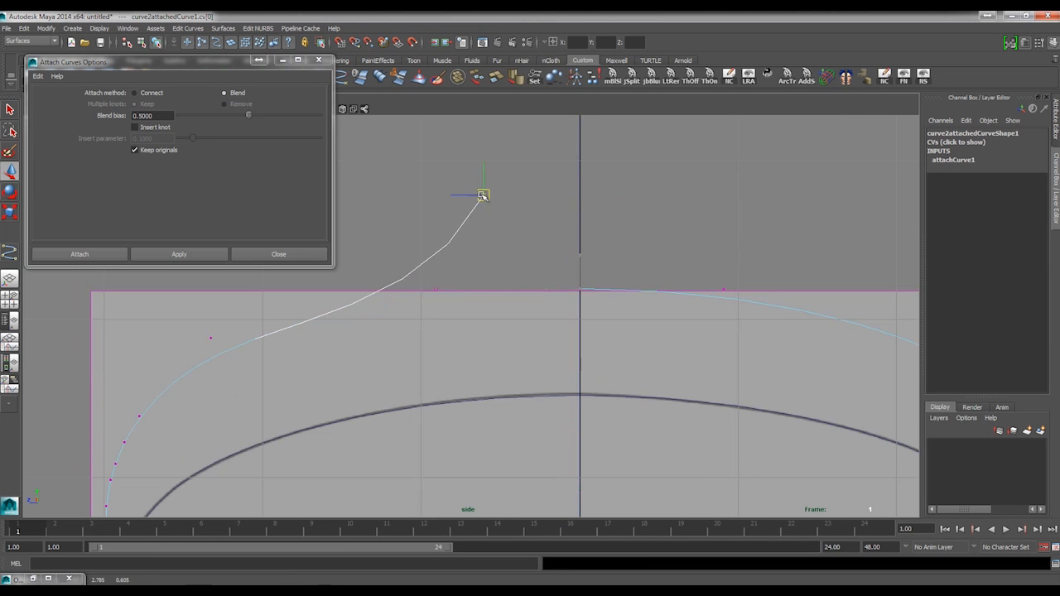
{"action": "left_click", "coordinate": [583, 290]}
{"action": "left_click_drag", "start_coordinate": [583, 290], "coordinate": [712, 197]}
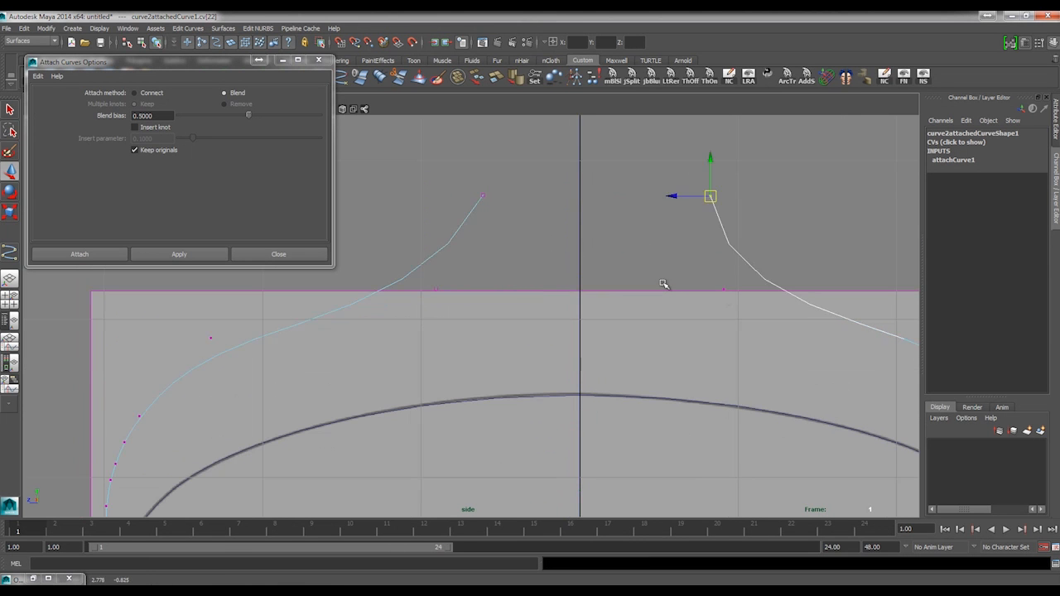
{"action": "right_click_drag", "start_coordinate": [736, 299], "coordinate": [538, 306], "text": "alt"}
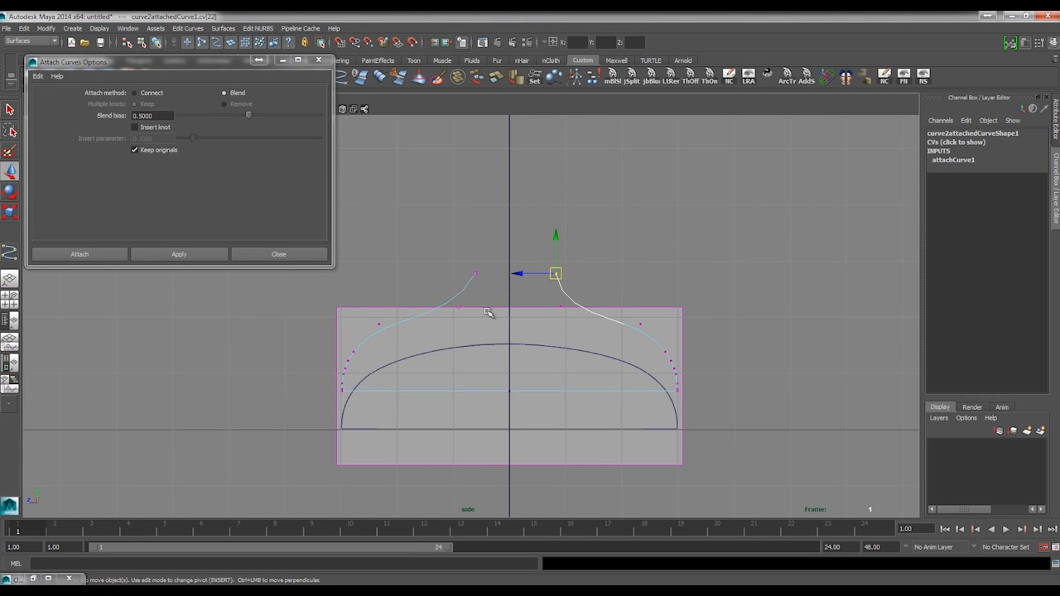
{"action": "key", "text": "ctrl+z"}
{"action": "key", "text": "ctrl+z"}
{"action": "key", "text": "ctrl+z"}
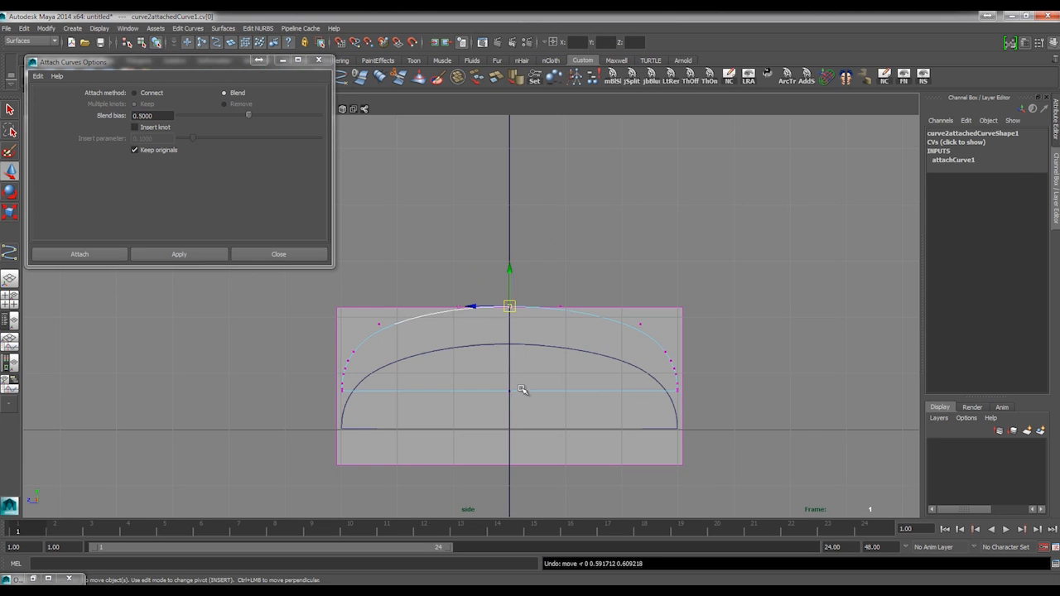
Undo the dome curve's upward move and its attachment, going back to the two separate halves with the mirrored one selected
{"action": "key", "text": "ctrl+z"}
{"action": "key", "text": "ctrl+z"}
{"action": "key", "text": "ctrl+z"}
{"action": "key", "text": "ctrl+z"}
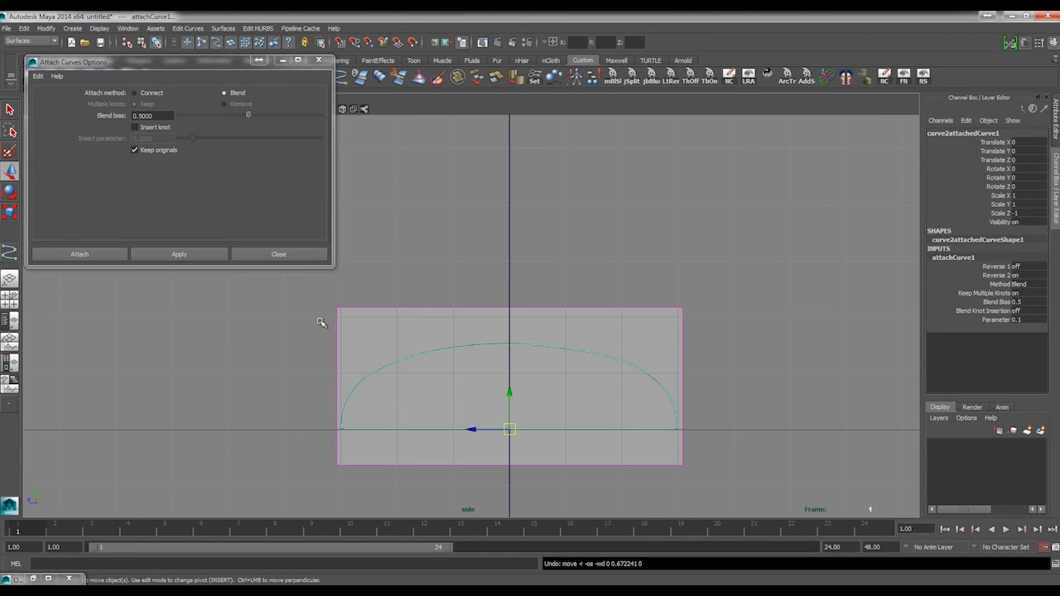
{"action": "key", "text": "ctrl+z"}
{"action": "key", "text": "ctrl+z"}
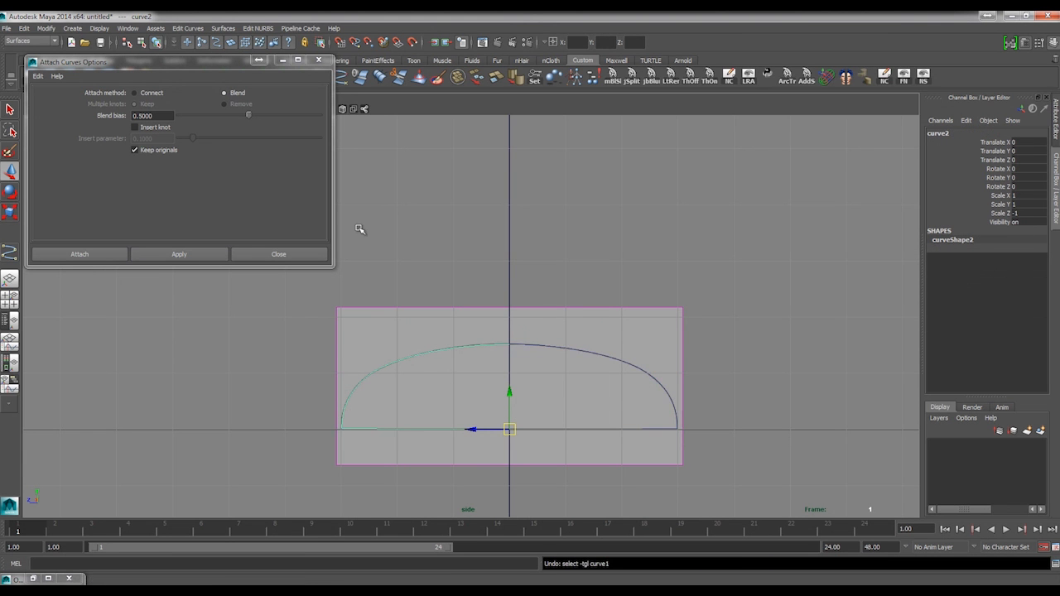
Reverse the mirrored half's curve direction and attach it to the original half using Blend, bias 0.5 and Keep originals
{"action": "left_click", "coordinate": [179, 29]}
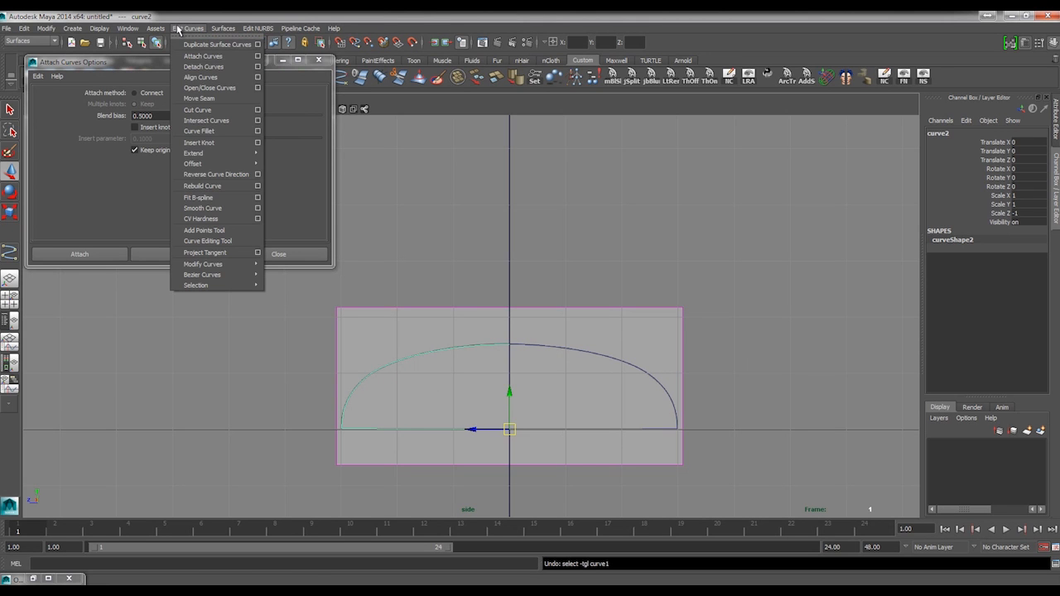
{"action": "left_click", "coordinate": [226, 175]}
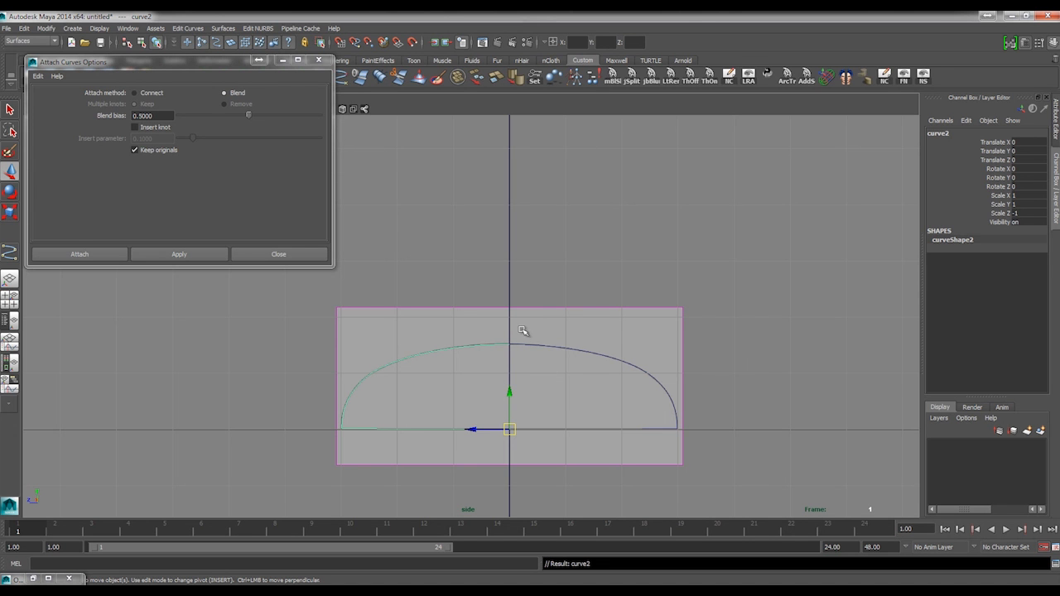
{"action": "left_click", "coordinate": [197, 255]}
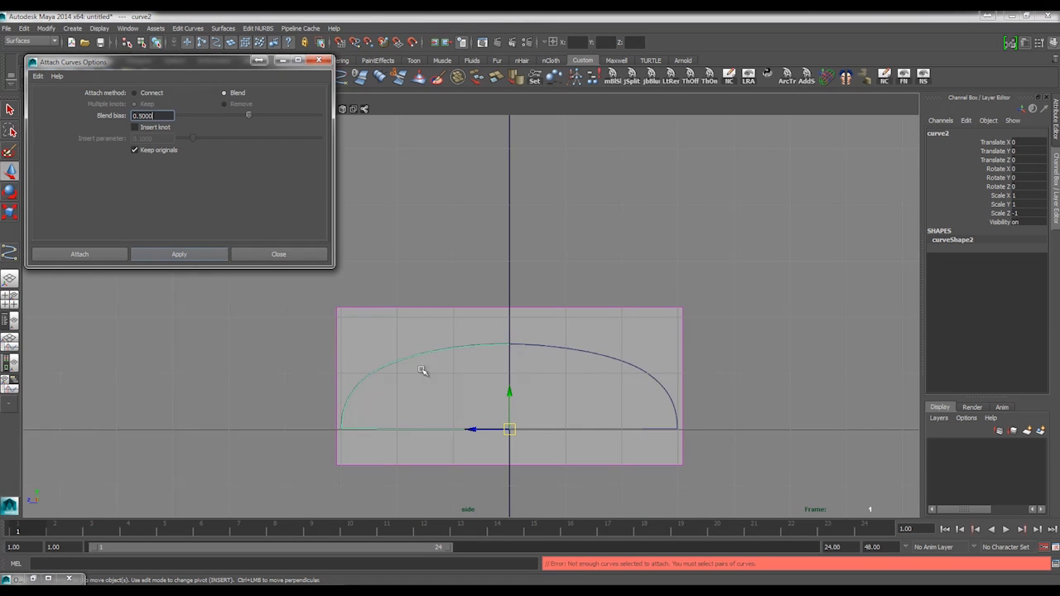
{"action": "left_click", "coordinate": [551, 344], "text": "shift"}
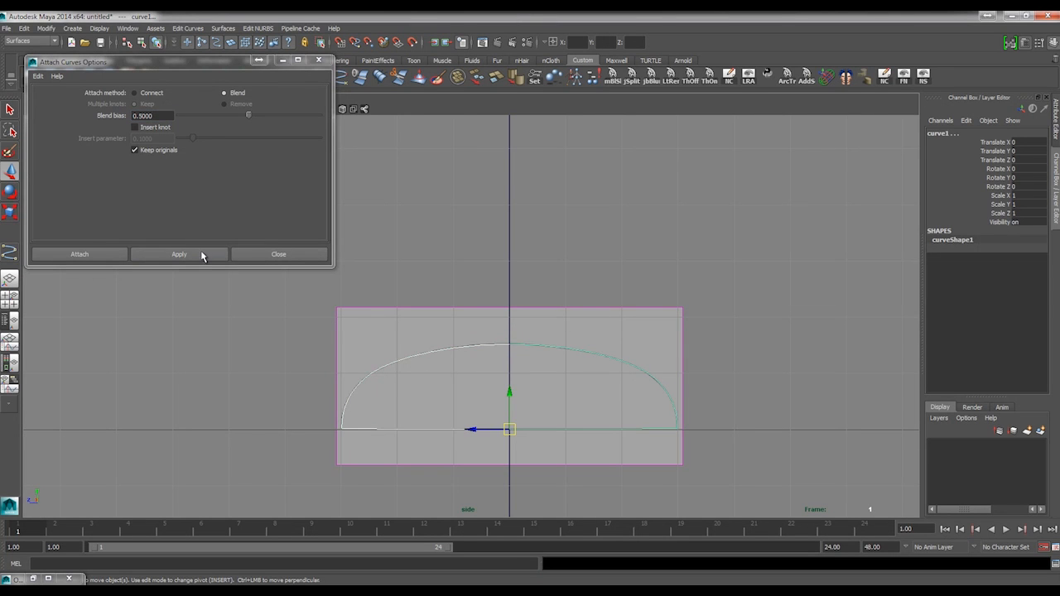
{"action": "left_click", "coordinate": [202, 256]}
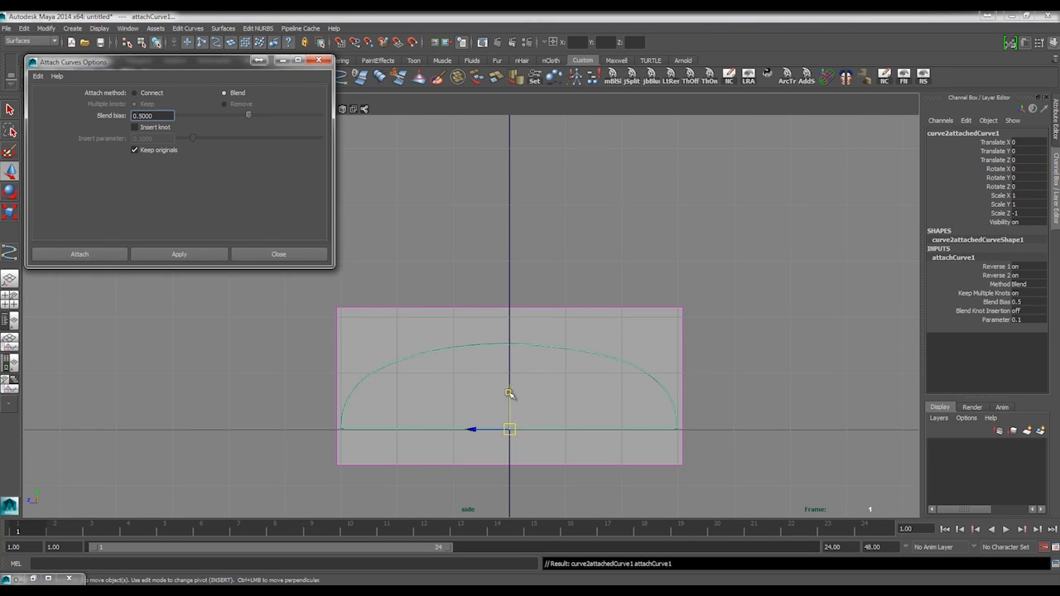
Move the attached dome curve up 3.419 in Y, inspect its top-center CV, and return to whole-curve selection
{"action": "left_click_drag", "start_coordinate": [509, 393], "coordinate": [529, 203]}
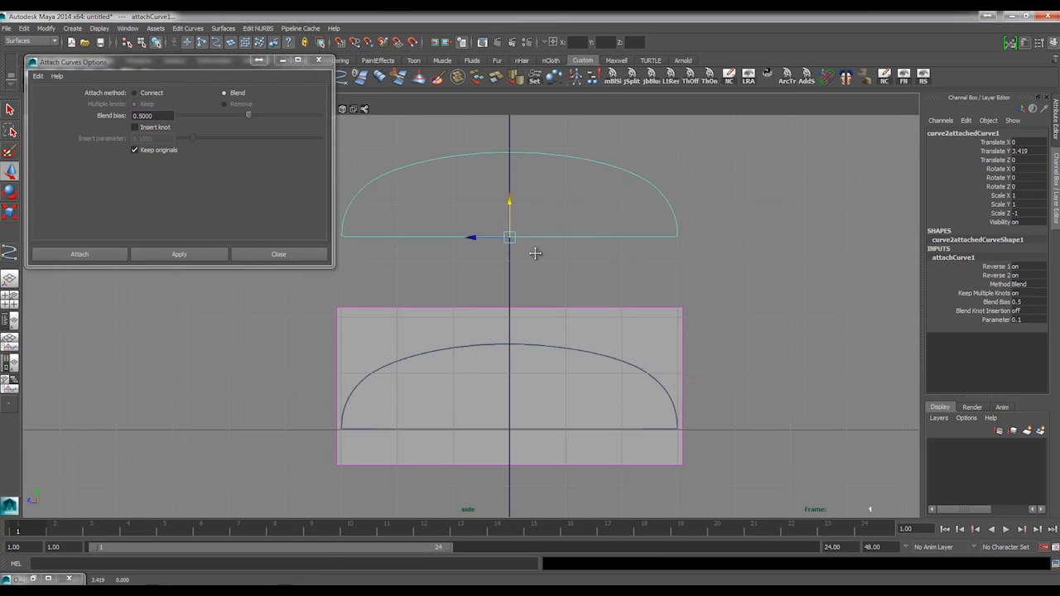
{"action": "middle_click_drag", "start_coordinate": [539, 249], "coordinate": [565, 344], "text": "alt"}
{"action": "right_click_drag", "start_coordinate": [564, 344], "coordinate": [660, 349], "text": "alt"}
{"action": "middle_click_drag", "start_coordinate": [542, 299], "coordinate": [527, 376], "text": "alt"}
{"action": "right_click_drag", "start_coordinate": [617, 388], "coordinate": [733, 396], "text": "alt"}
{"action": "left_click", "coordinate": [594, 254]}
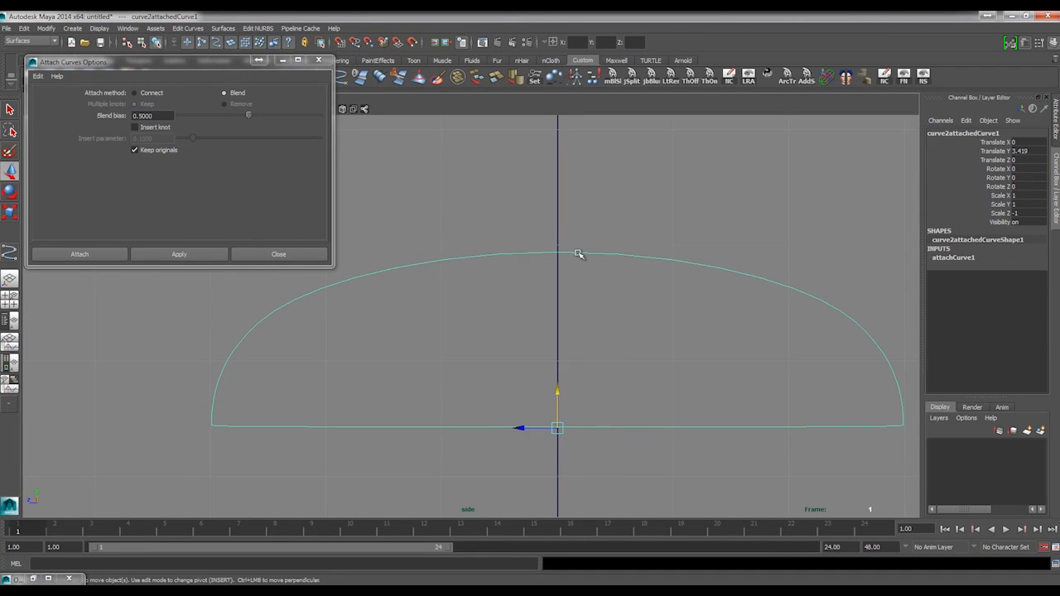
{"action": "right_click_drag", "start_coordinate": [577, 254], "coordinate": [546, 255]}
{"action": "left_click", "coordinate": [565, 252]}
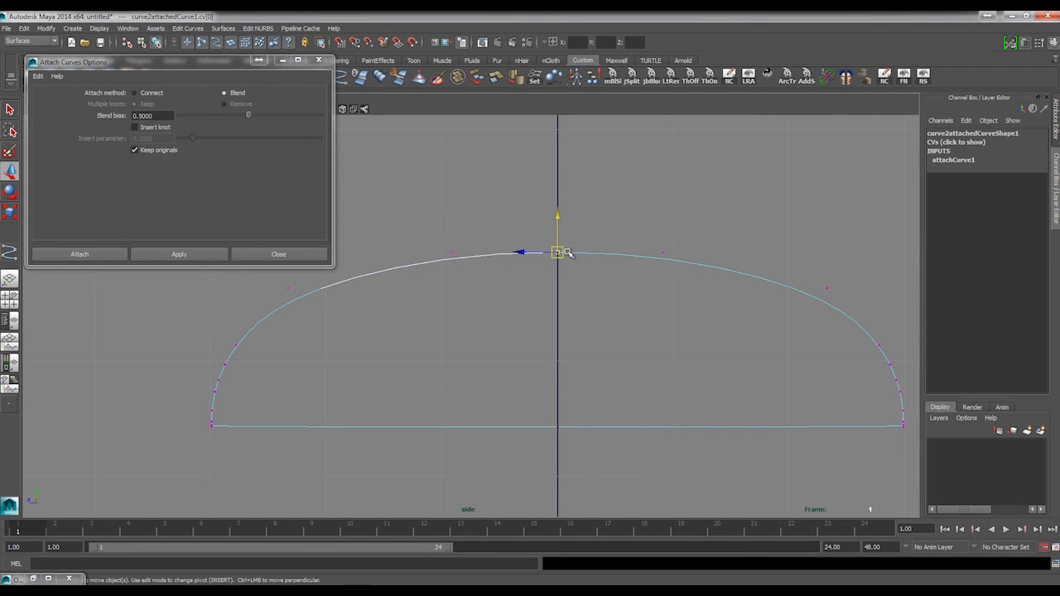
{"action": "left_click", "coordinate": [577, 270]}
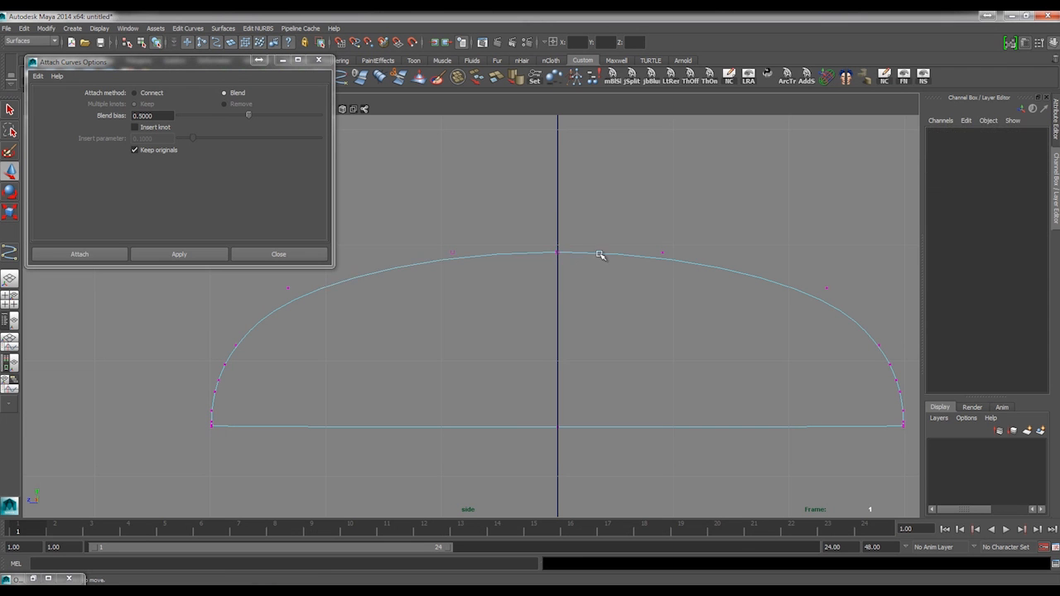
{"action": "left_click", "coordinate": [598, 254]}
{"action": "right_click_drag", "start_coordinate": [596, 254], "coordinate": [627, 240]}
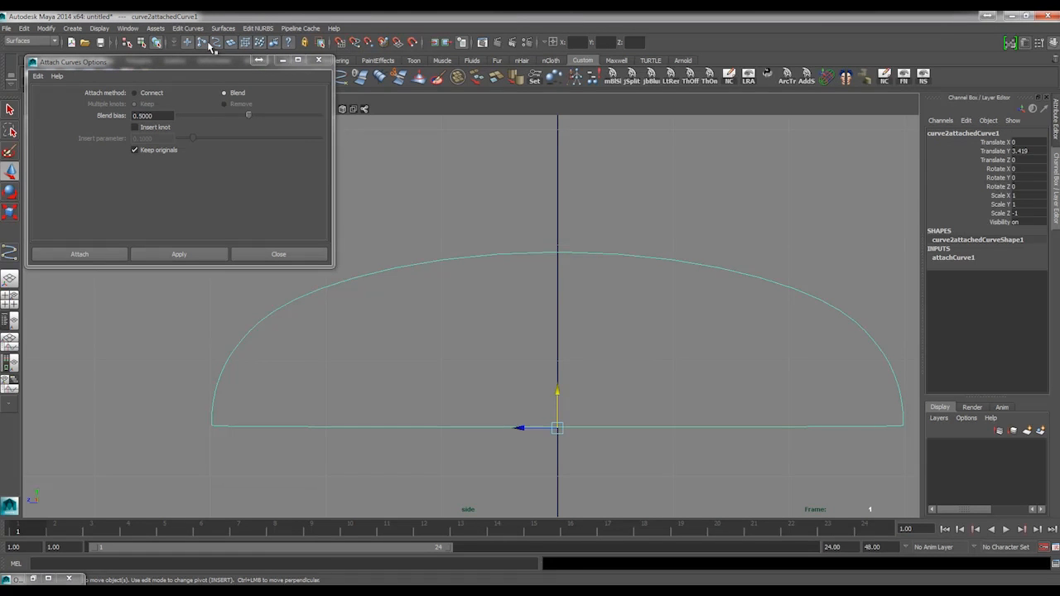
Close the attached dome curve using Open/Close Curves with Shape set to Preserve and Keep original off
{"action": "left_click", "coordinate": [279, 254]}
{"action": "left_click", "coordinate": [189, 28]}
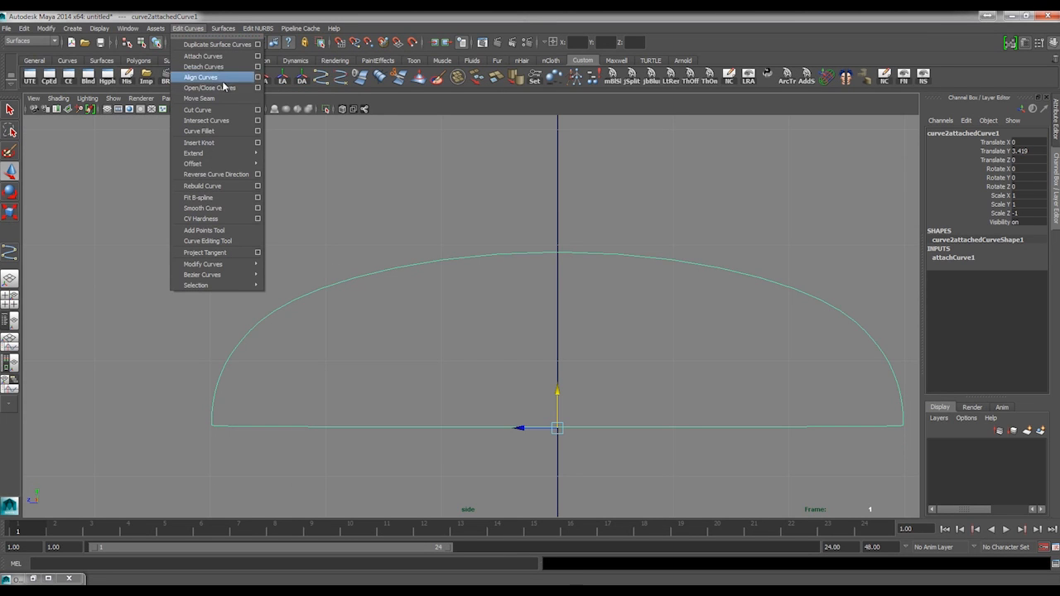
{"action": "left_click", "coordinate": [258, 87]}
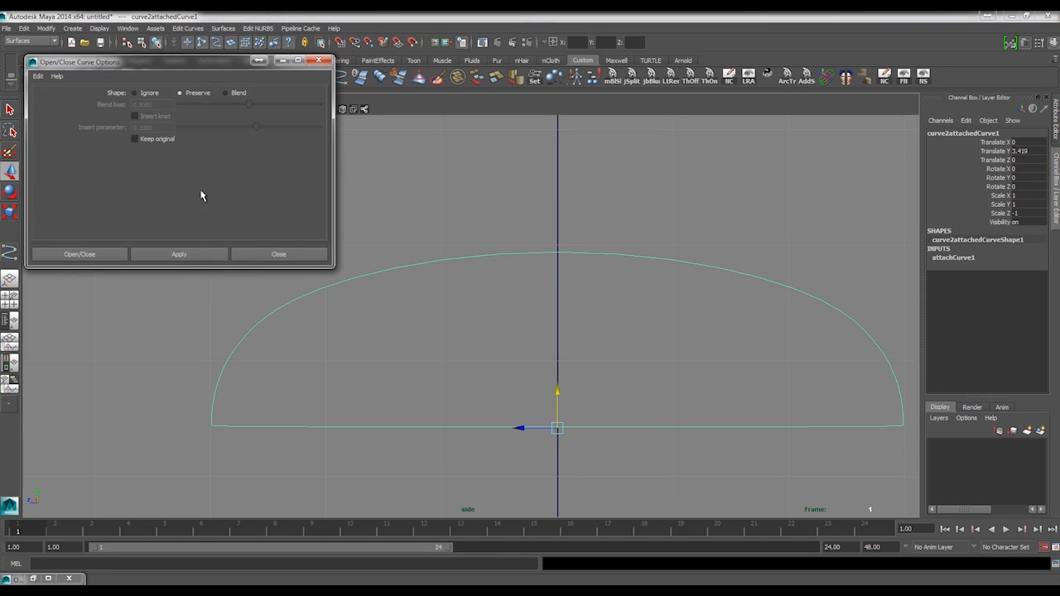
{"action": "left_click", "coordinate": [174, 259]}
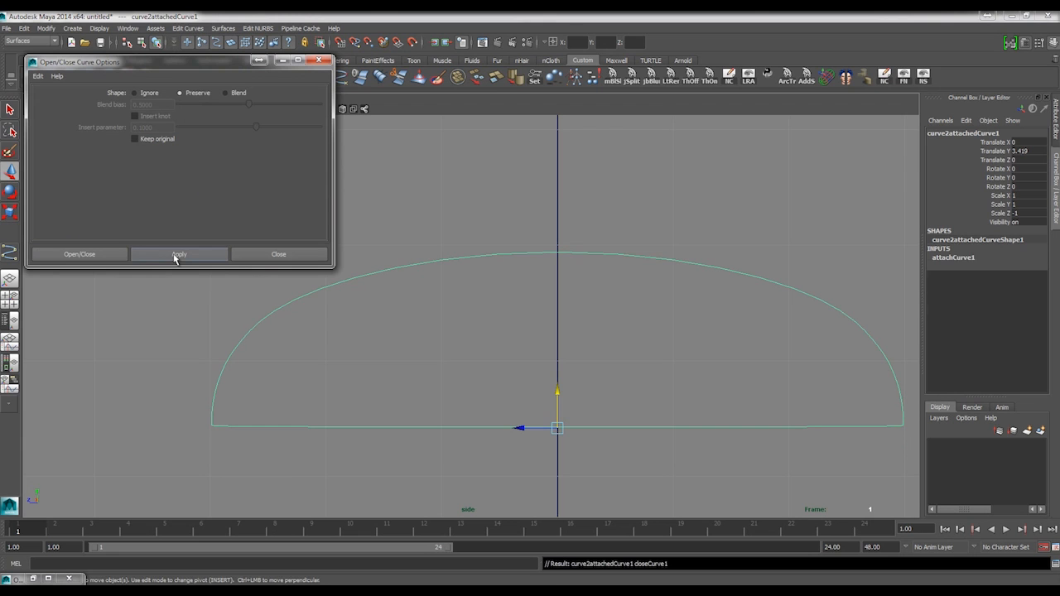
Display the closed curve's CVs, test the two beside the top center, and undo back to whole-curve selection
{"action": "right_click_drag", "start_coordinate": [560, 256], "coordinate": [561, 255]}
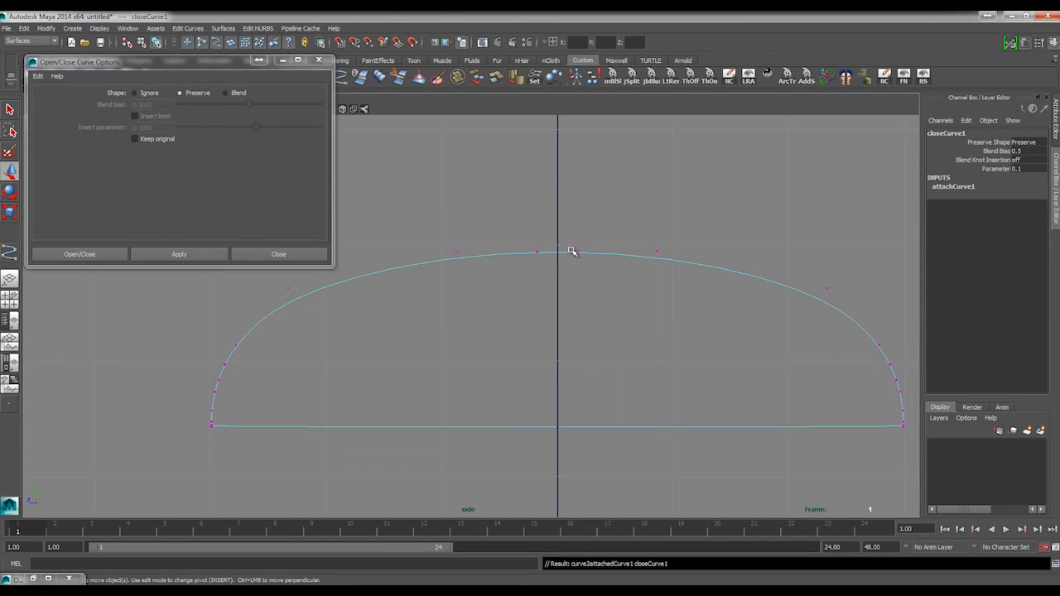
{"action": "mouse_move", "coordinate": [585, 254]}
{"action": "left_mouse_down"}
{"action": "mouse_move", "coordinate": [643, 157]}
{"action": "mouse_move", "coordinate": [578, 251]}
{"action": "left_mouse_up"}
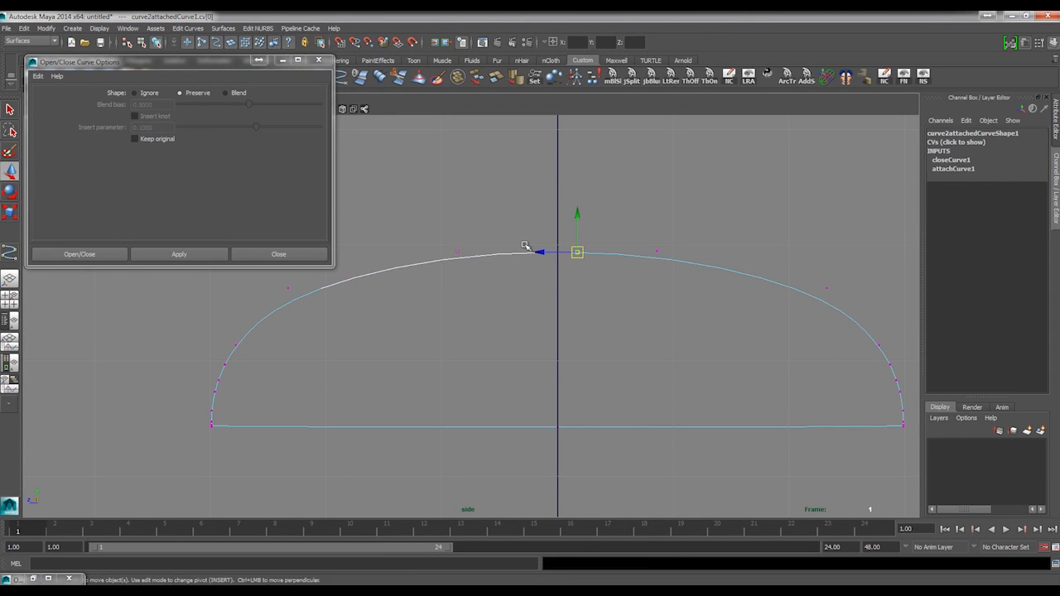
{"action": "left_click", "coordinate": [534, 251]}
{"action": "left_click", "coordinate": [538, 254]}
{"action": "mouse_move", "coordinate": [539, 251]}
{"action": "left_mouse_down"}
{"action": "mouse_move", "coordinate": [540, 218]}
{"action": "mouse_move", "coordinate": [540, 233]}
{"action": "mouse_move", "coordinate": [573, 240]}
{"action": "mouse_move", "coordinate": [534, 243]}
{"action": "mouse_move", "coordinate": [539, 251]}
{"action": "left_mouse_up"}
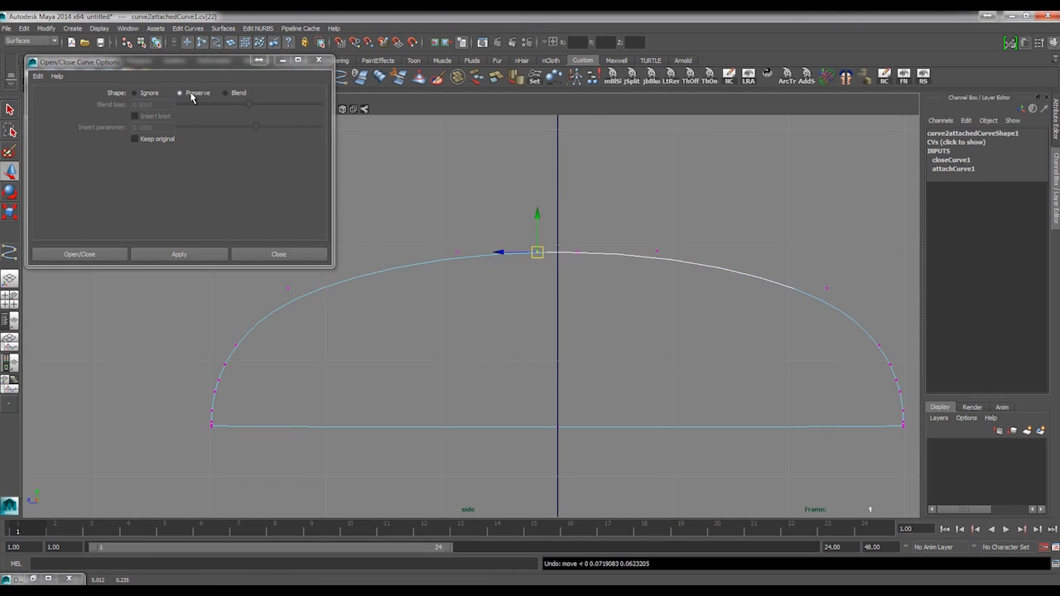
{"action": "key", "text": "ctrl+z"}
{"action": "key", "text": "ctrl+z"}
{"action": "key", "text": "ctrl+z"}
{"action": "key", "text": "ctrl+z"}
{"action": "key", "text": "ctrl+z"}
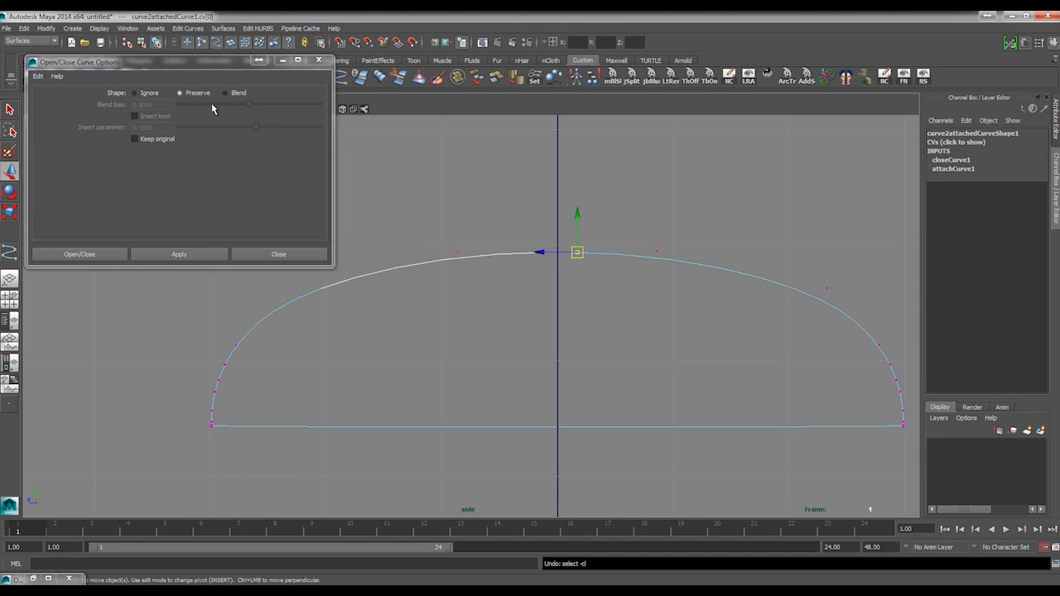
Apply Open/Close Curves with Blend shape and bias 0.5, test-move the top-center CV, and undo that move
{"action": "left_click", "coordinate": [238, 94]}
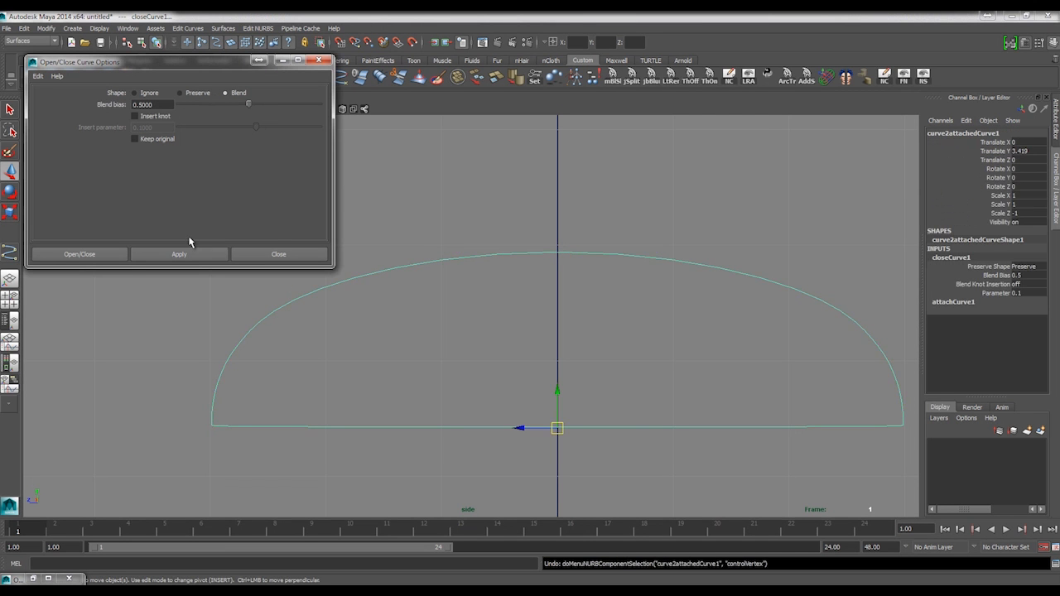
{"action": "left_click", "coordinate": [189, 253]}
{"action": "right_click_drag", "start_coordinate": [582, 253], "coordinate": [561, 254]}
{"action": "left_click", "coordinate": [557, 252]}
{"action": "left_click_drag", "start_coordinate": [558, 253], "coordinate": [507, 177]}
{"action": "key", "text": "ctrl+z"}
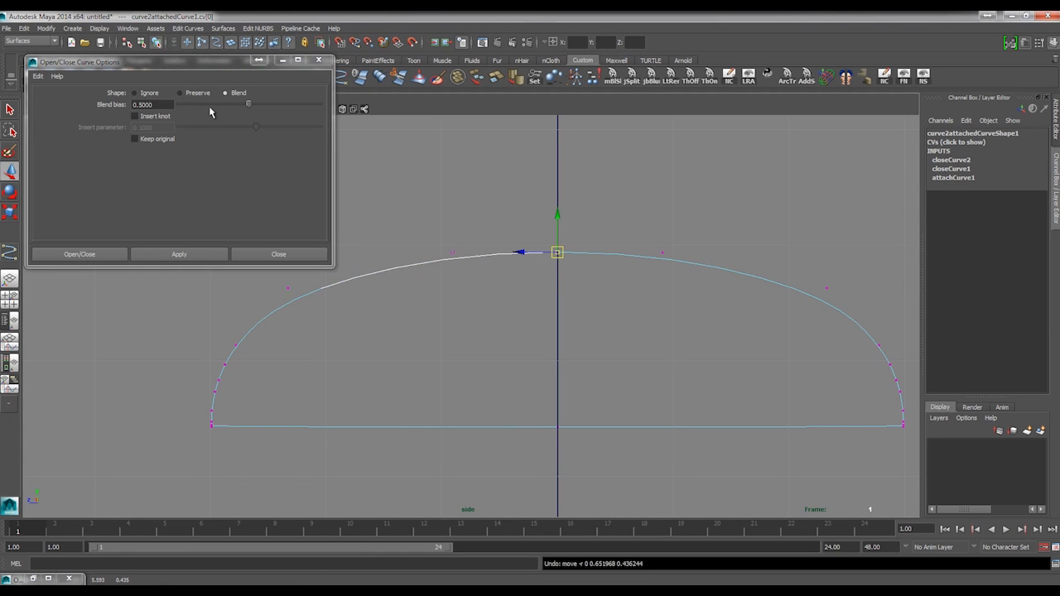
Reselect the whole dome curve and apply Open/Close Curves again with Shape set to Preserve
{"action": "right_click_drag", "start_coordinate": [627, 258], "coordinate": [666, 246]}
{"action": "left_click", "coordinate": [633, 254]}
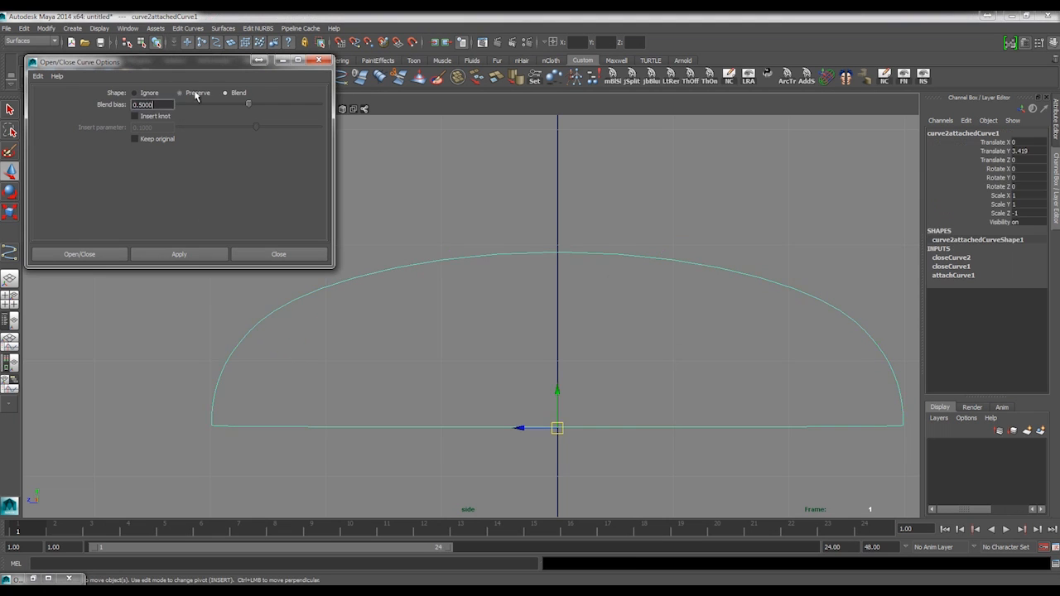
{"action": "left_click", "coordinate": [196, 95]}
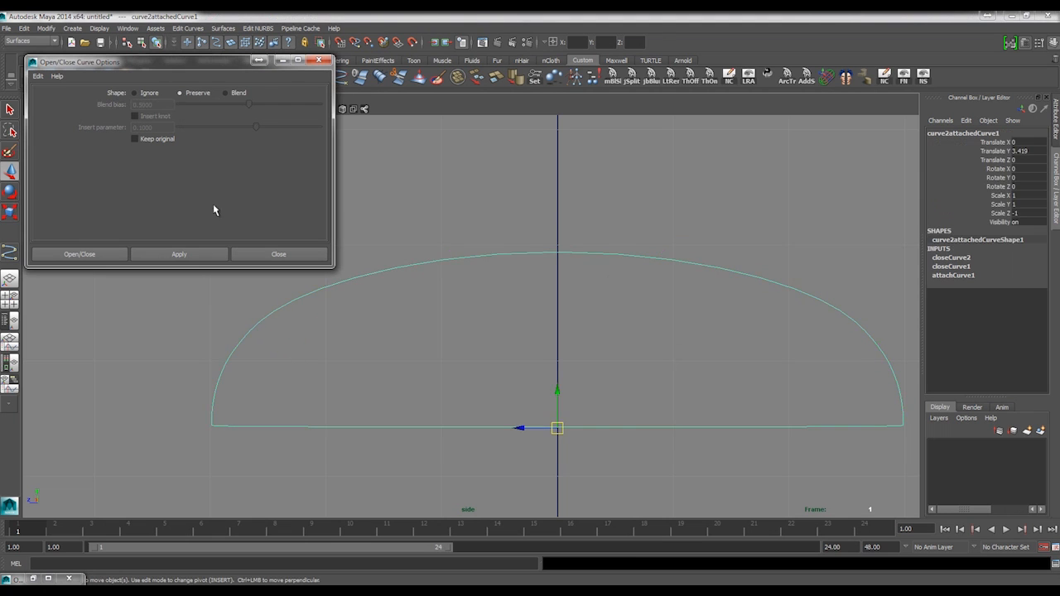
{"action": "left_click", "coordinate": [201, 255]}
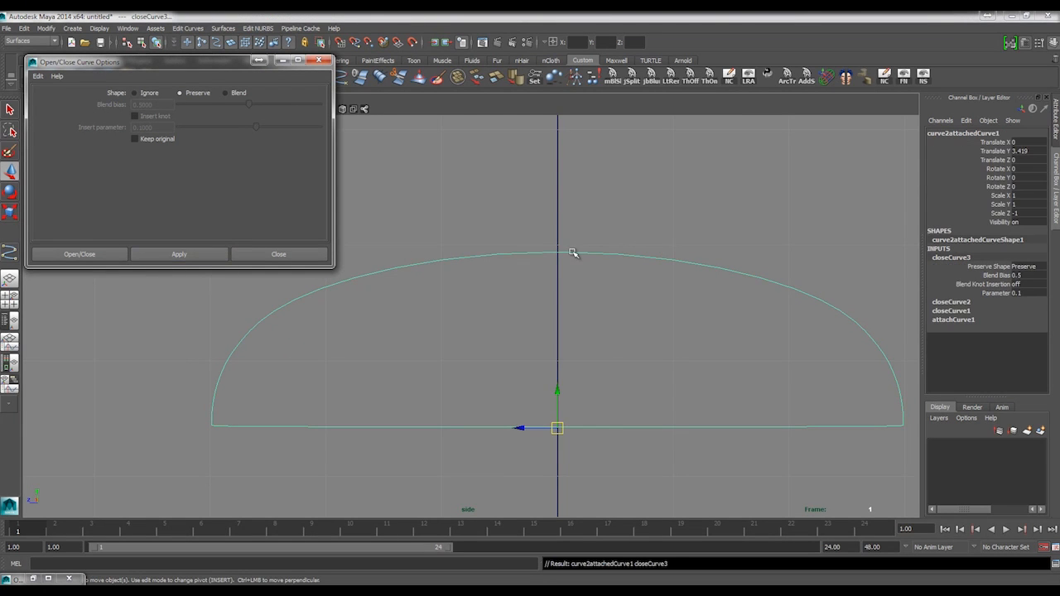
Scale the pair of CVs flanking the dome's top center along Z, and return to moving the whole curve
{"action": "mouse_move", "coordinate": [571, 251]}
{"action": "right_mouse_down"}
{"action": "mouse_move", "coordinate": [537, 253]}
{"action": "mouse_move", "coordinate": [568, 252]}
{"action": "right_mouse_up"}
{"action": "left_click_drag", "start_coordinate": [530, 245], "coordinate": [592, 265]}
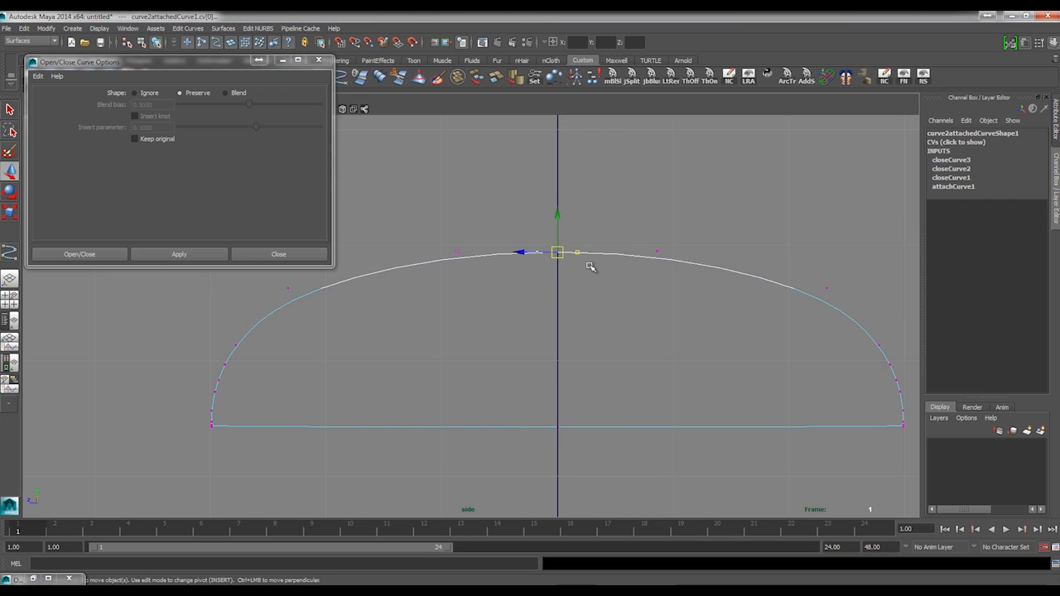
{"action": "scroll", "coordinate": [555, 256], "scroll_direction": "up", "scroll_amount": 2}
{"action": "middle_click_drag", "start_coordinate": [555, 255], "coordinate": [535, 308], "text": "alt"}
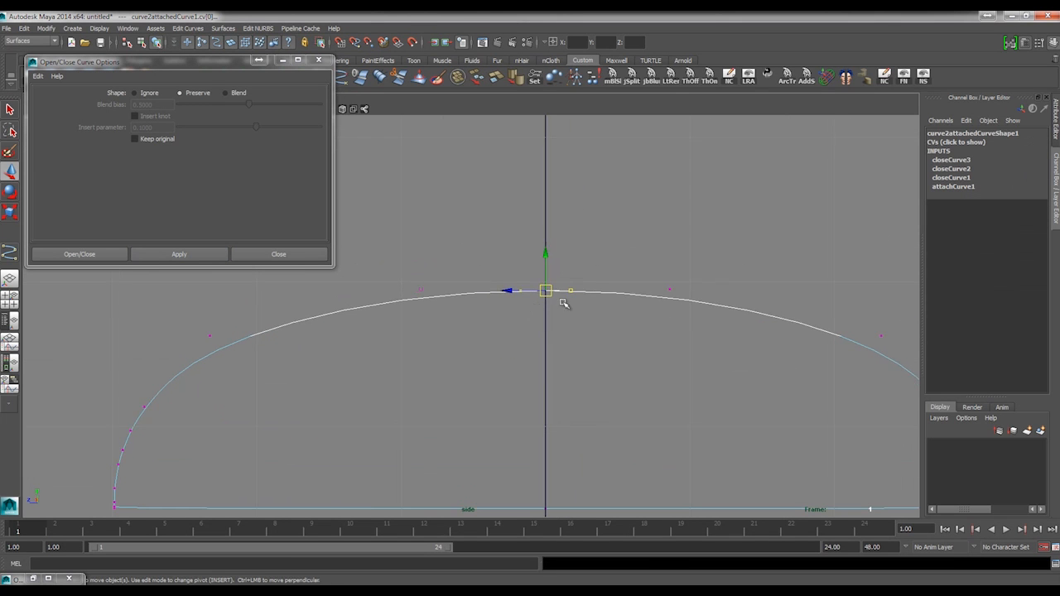
{"action": "key", "text": "r"}
{"action": "left_click_drag", "start_coordinate": [497, 294], "coordinate": [610, 308]}
{"action": "right_click_drag", "start_coordinate": [642, 365], "coordinate": [506, 306], "text": "alt"}
{"action": "key", "text": "w"}
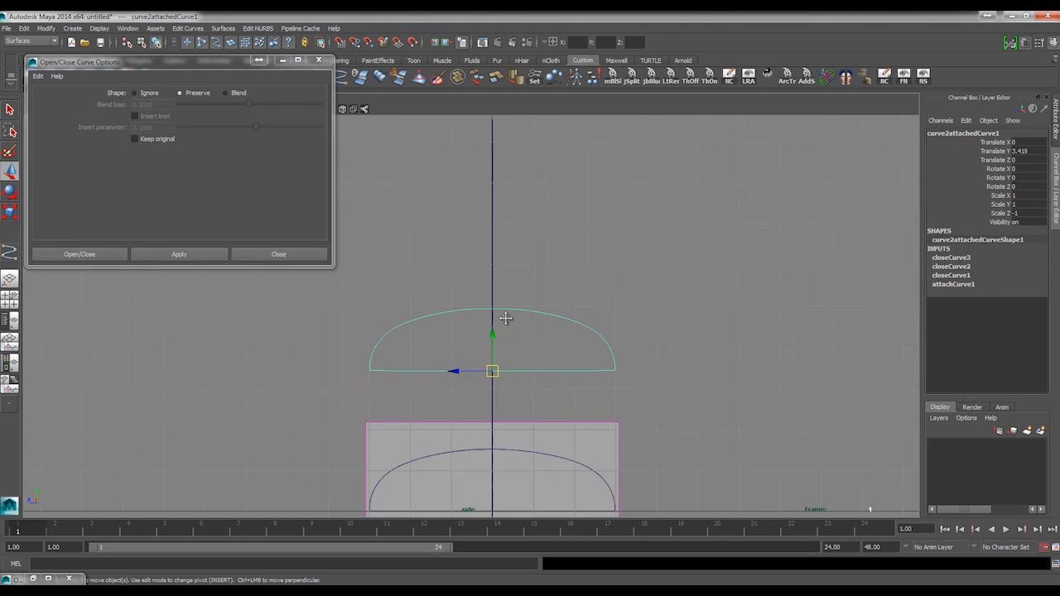
Close the Open/Close Curve options and deselect the dome curve
{"action": "middle_click_drag", "start_coordinate": [506, 318], "coordinate": [519, 259], "text": "alt"}
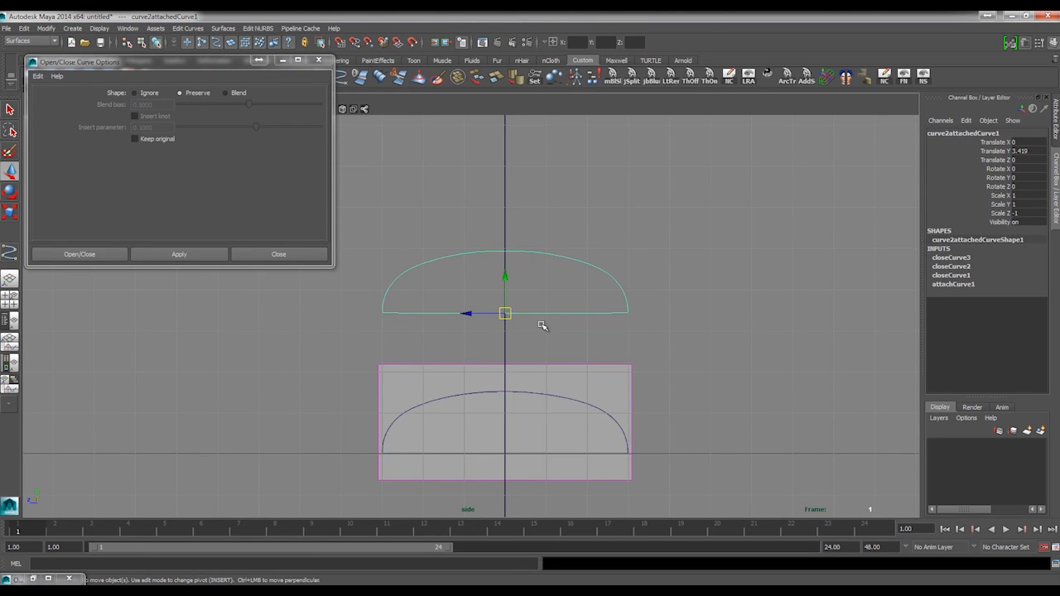
{"action": "left_click", "coordinate": [278, 256]}
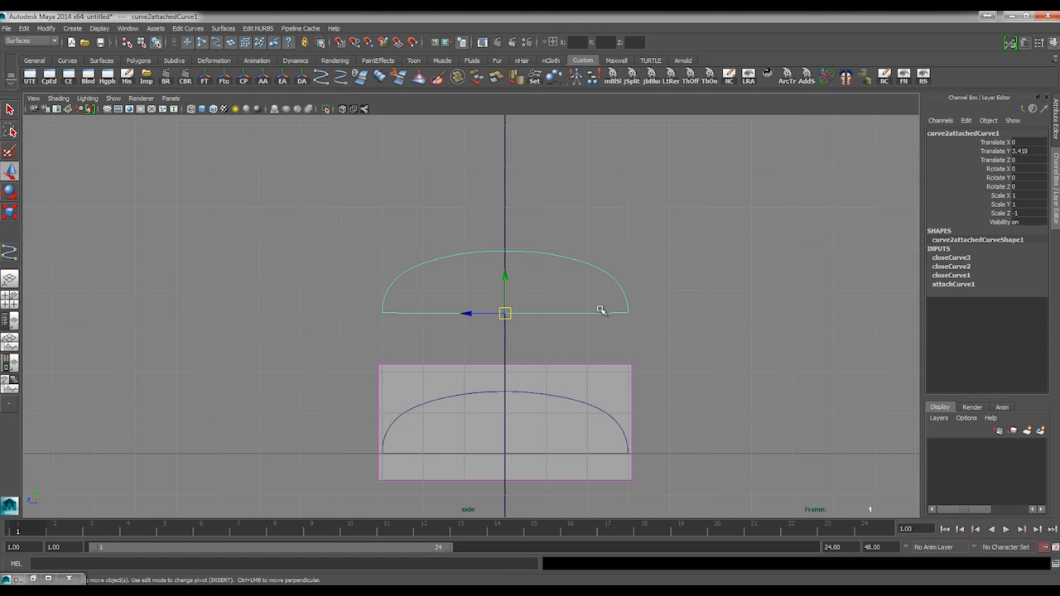
{"action": "middle_click_drag", "start_coordinate": [686, 324], "coordinate": [699, 346], "text": "alt"}
{"action": "left_click", "coordinate": [654, 412]}
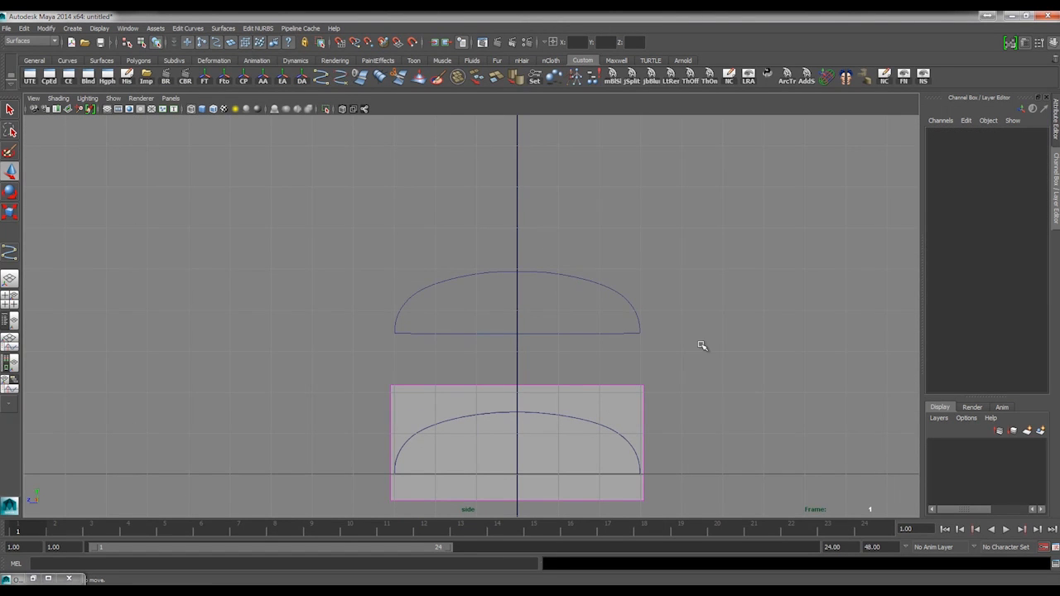
Delete the reference image plane and the two original half-dome curves, keeping only the ring circle and the attached profile curve
{"action": "key", "text": "shift+o"}
{"action": "left_click", "coordinate": [132, 190]}
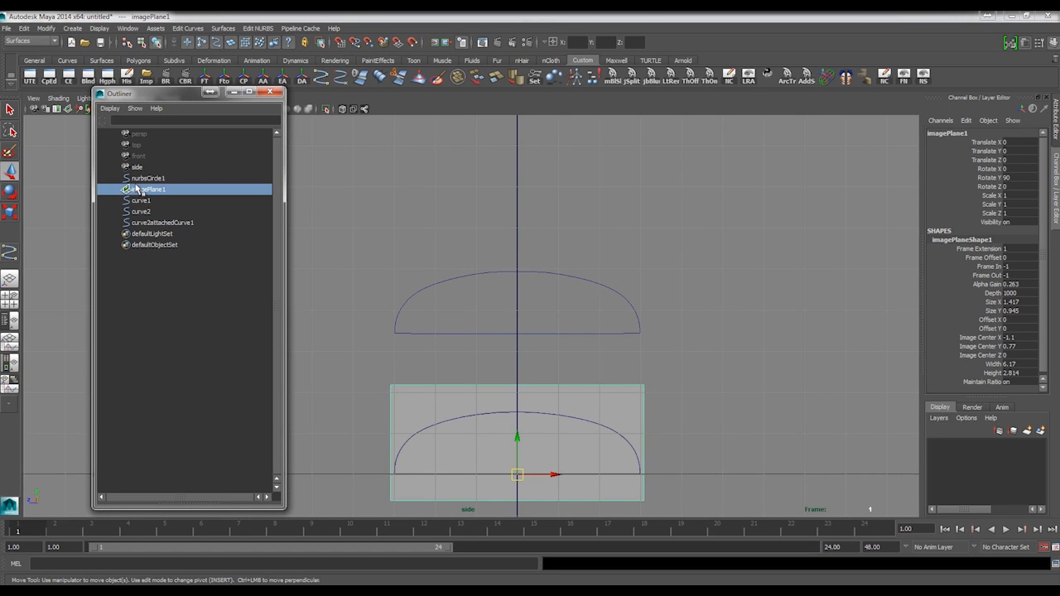
{"action": "key", "text": "Delete"}
{"action": "left_click", "coordinate": [634, 446]}
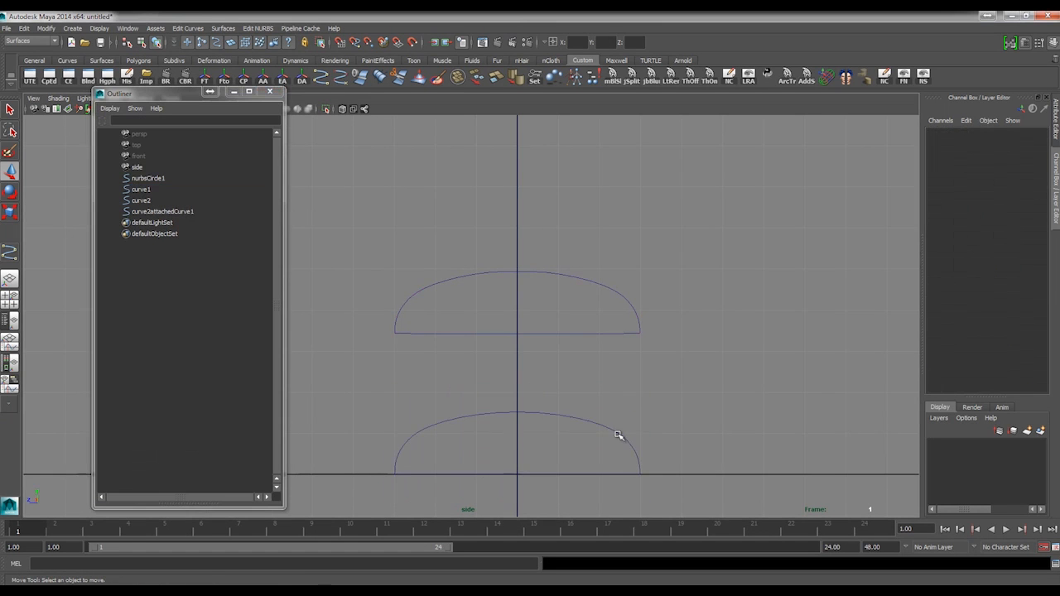
{"action": "left_click", "coordinate": [481, 415], "text": "shift"}
{"action": "key", "text": "Delete"}
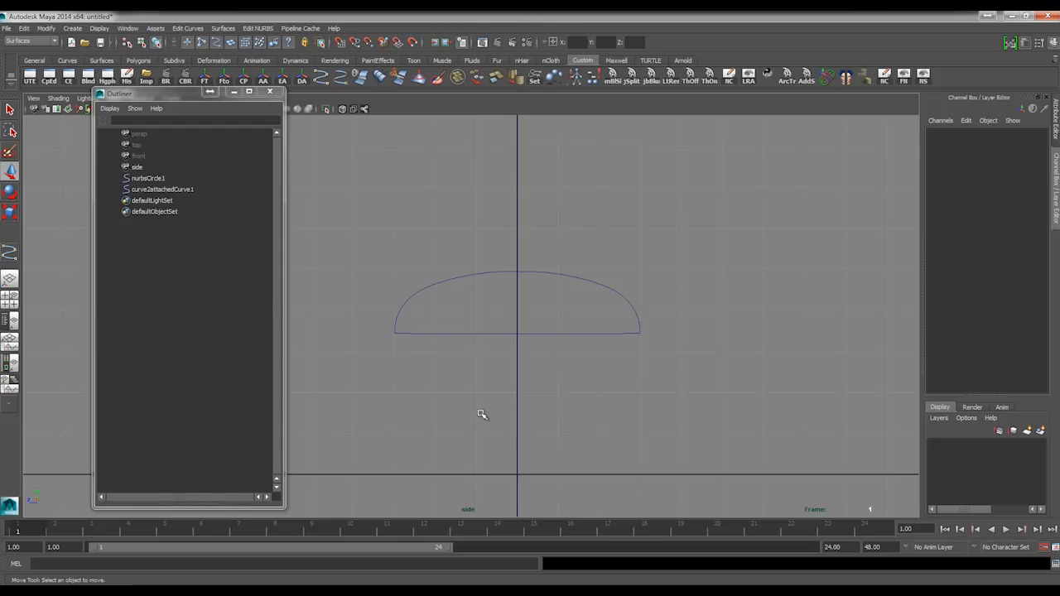
Select the ring circle to compare its position with the dome profile in all four views, and dismiss the Outliner
{"action": "left_click", "coordinate": [571, 334]}
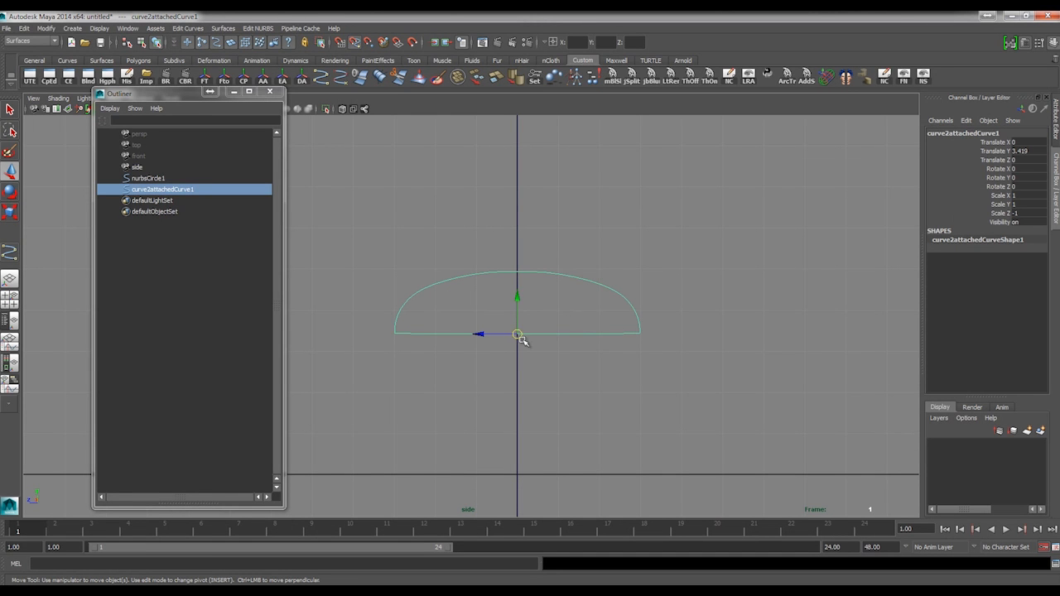
{"action": "left_click", "coordinate": [517, 180]}
{"action": "middle_click_drag", "start_coordinate": [535, 272], "coordinate": [536, 419], "text": "alt"}
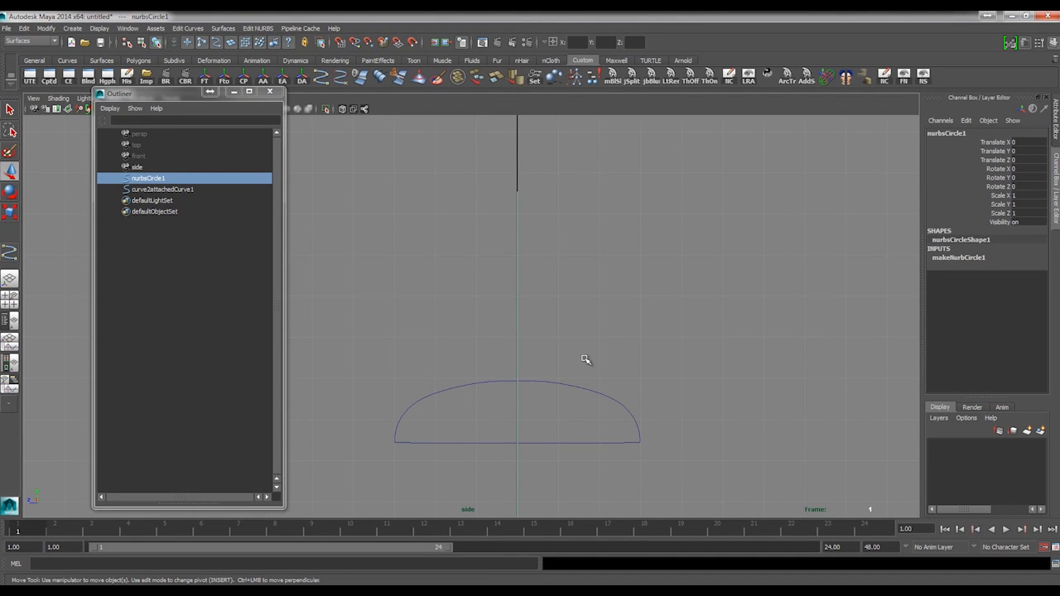
{"action": "key", "text": "space"}
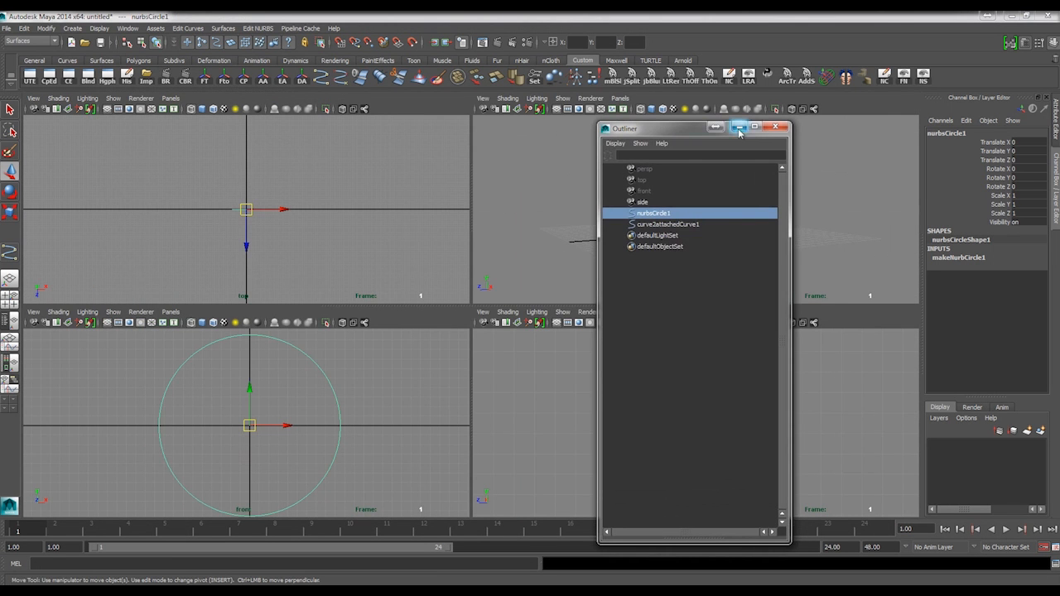
{"action": "left_click", "coordinate": [785, 127]}
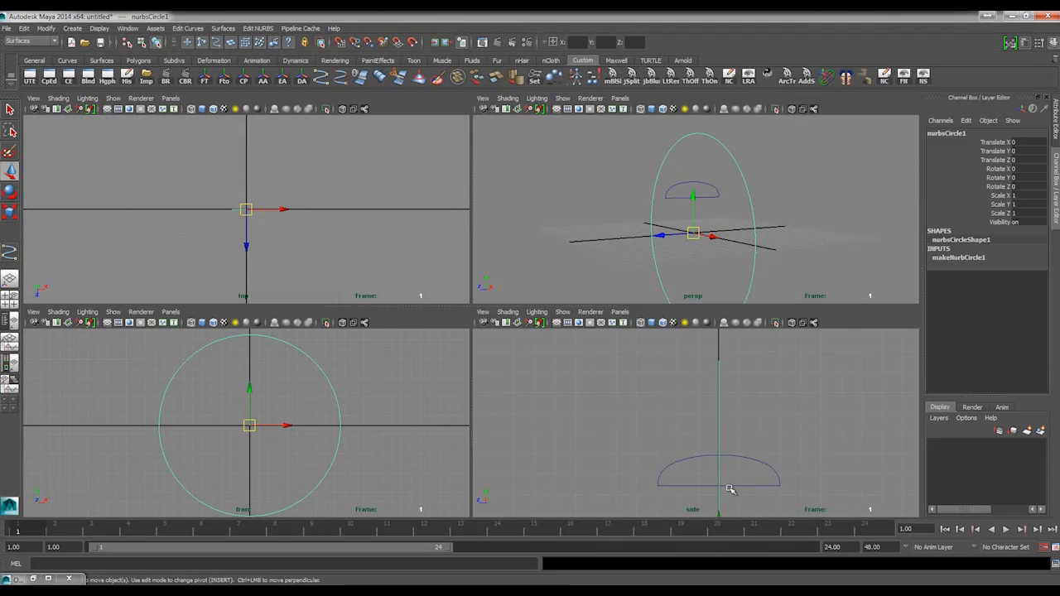
Move the dome profile curve straight up and snap its base to the top of the ring circle at Translate Y 9.55
{"action": "key", "text": "space"}
{"action": "left_click", "coordinate": [612, 443]}
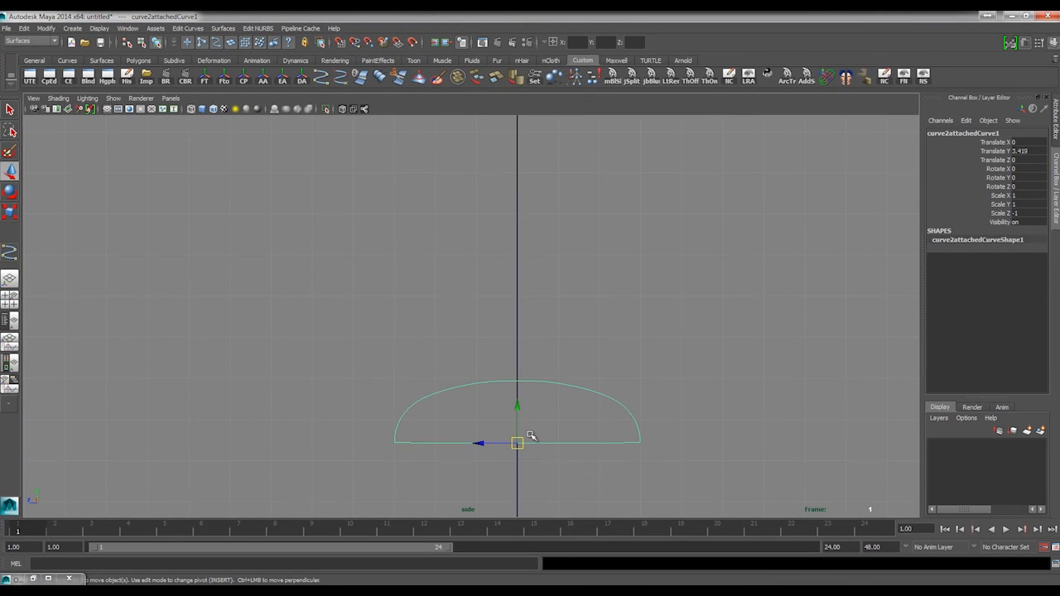
{"action": "middle_click_drag", "start_coordinate": [563, 207], "coordinate": [599, 322], "text": "alt"}
{"action": "middle_click_drag", "start_coordinate": [577, 357], "coordinate": [514, 228], "text": "alt"}
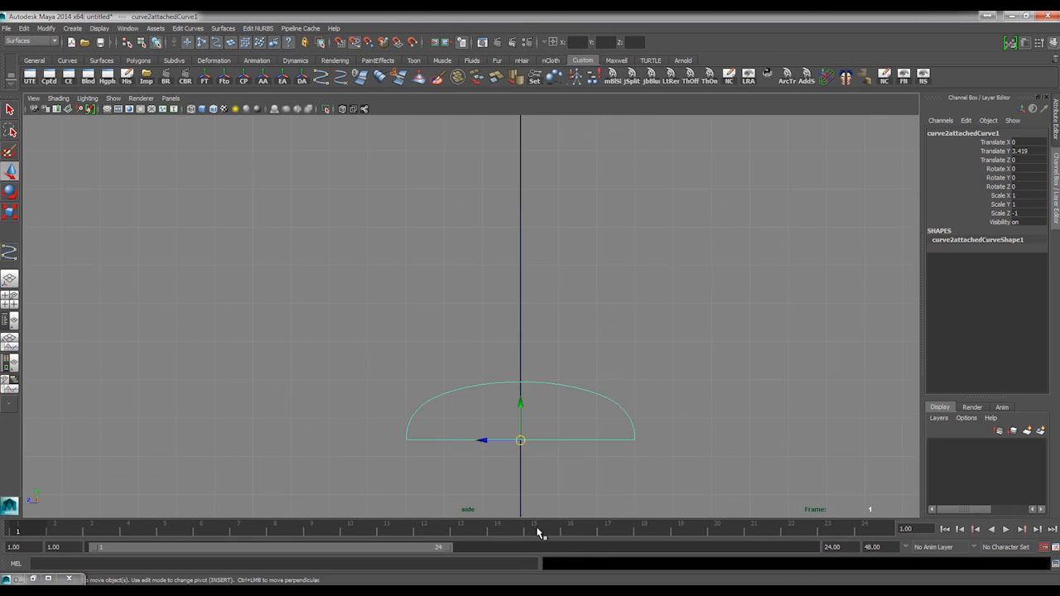
{"action": "left_click_drag", "start_coordinate": [524, 443], "coordinate": [496, 140]}
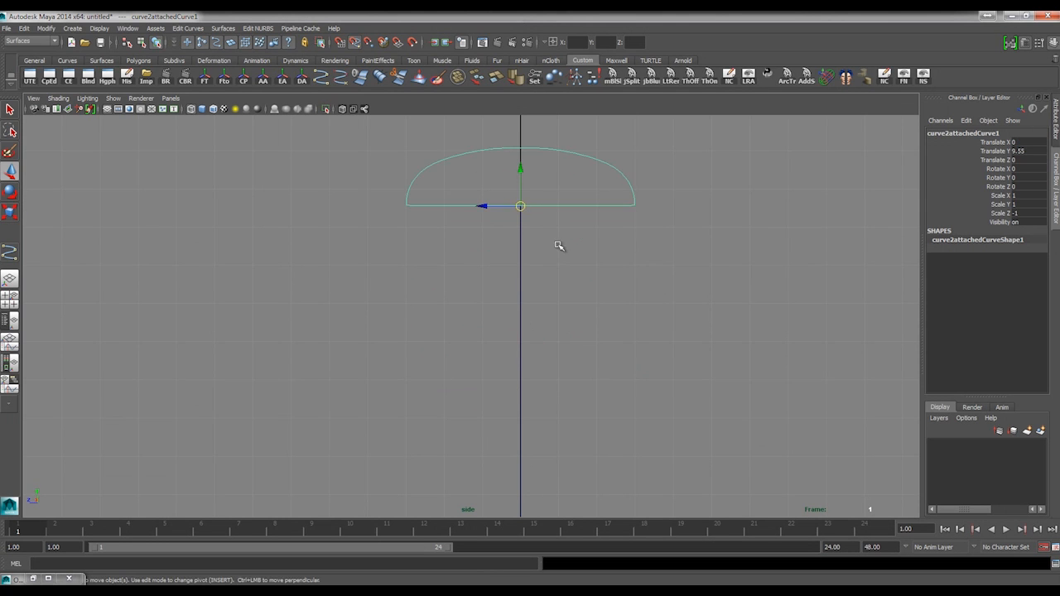
{"action": "key", "text": "c"}
{"action": "key", "text": "space"}
{"action": "key", "text": "space"}
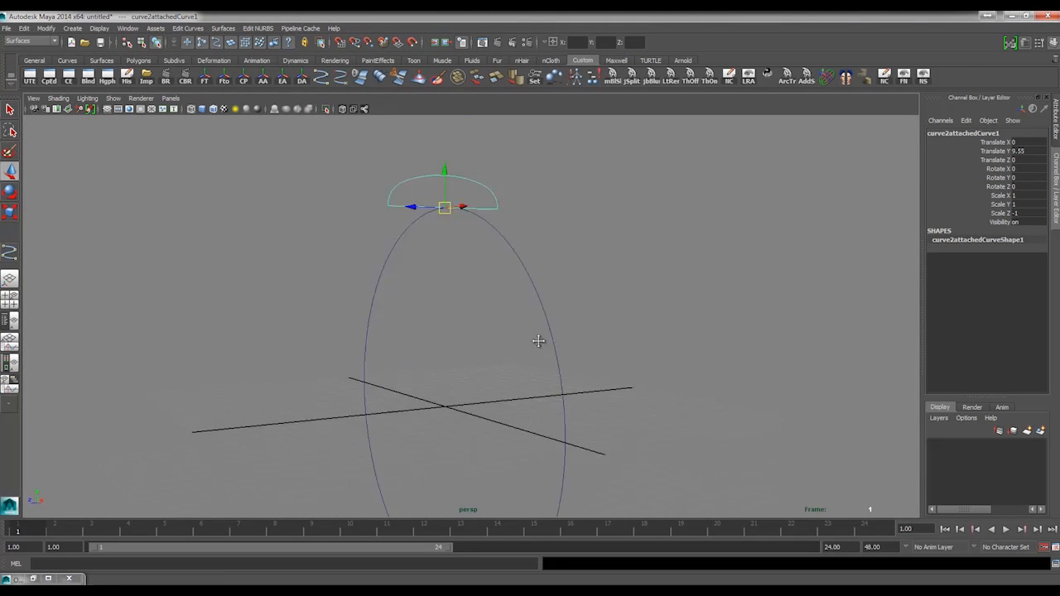
Extrude the dome profile along the ring circle with the Tube style and Polygons output geometry
{"action": "left_click_drag", "start_coordinate": [539, 339], "coordinate": [556, 273], "text": "alt"}
{"action": "left_click", "coordinate": [424, 352]}
{"action": "left_click_drag", "start_coordinate": [424, 353], "coordinate": [422, 283], "text": "alt"}
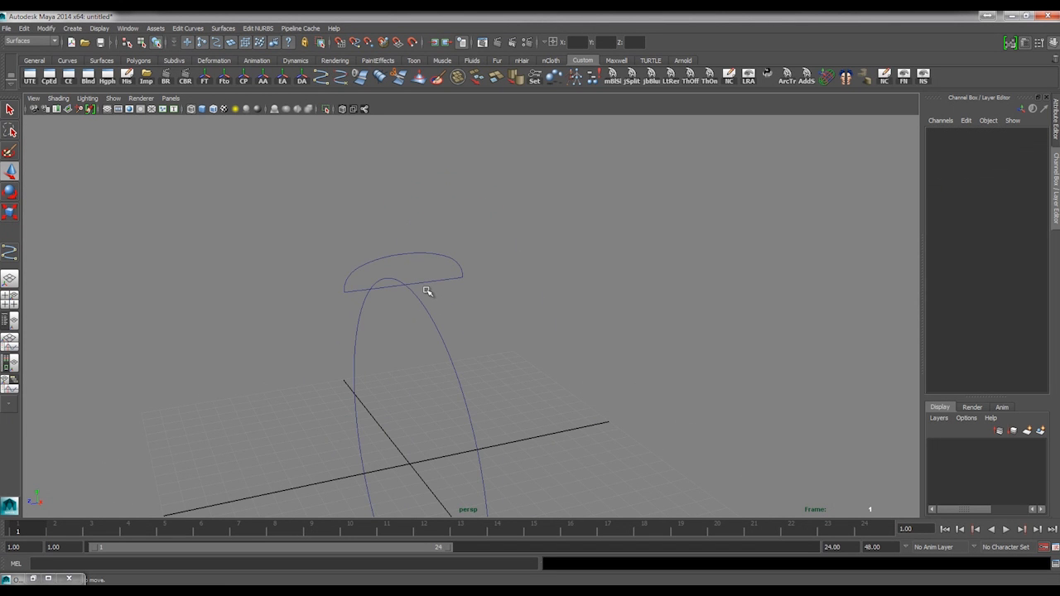
{"action": "left_click_drag", "start_coordinate": [499, 351], "coordinate": [463, 235], "text": "alt"}
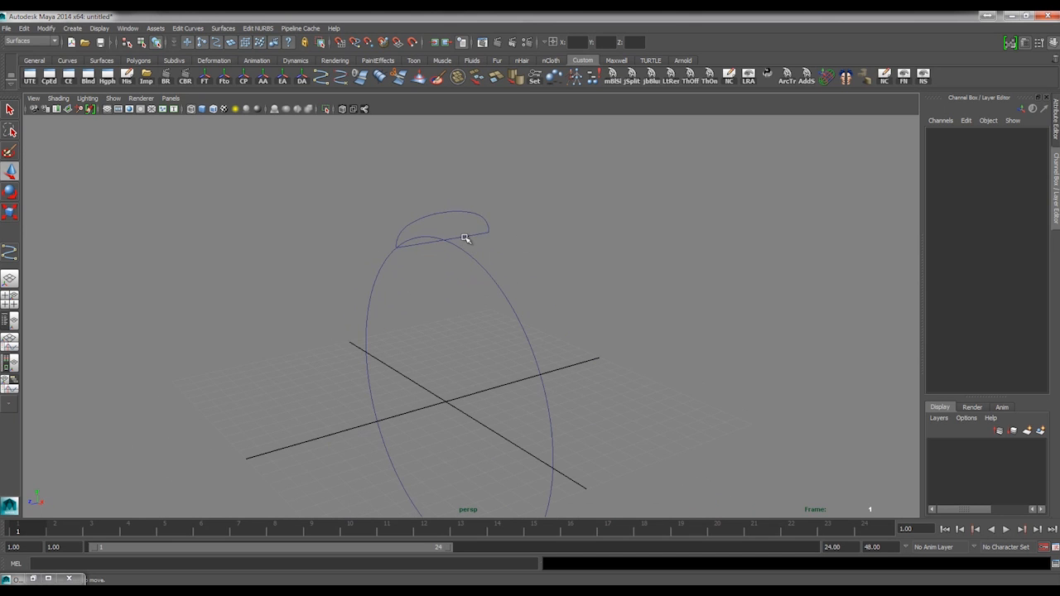
{"action": "left_click", "coordinate": [464, 239]}
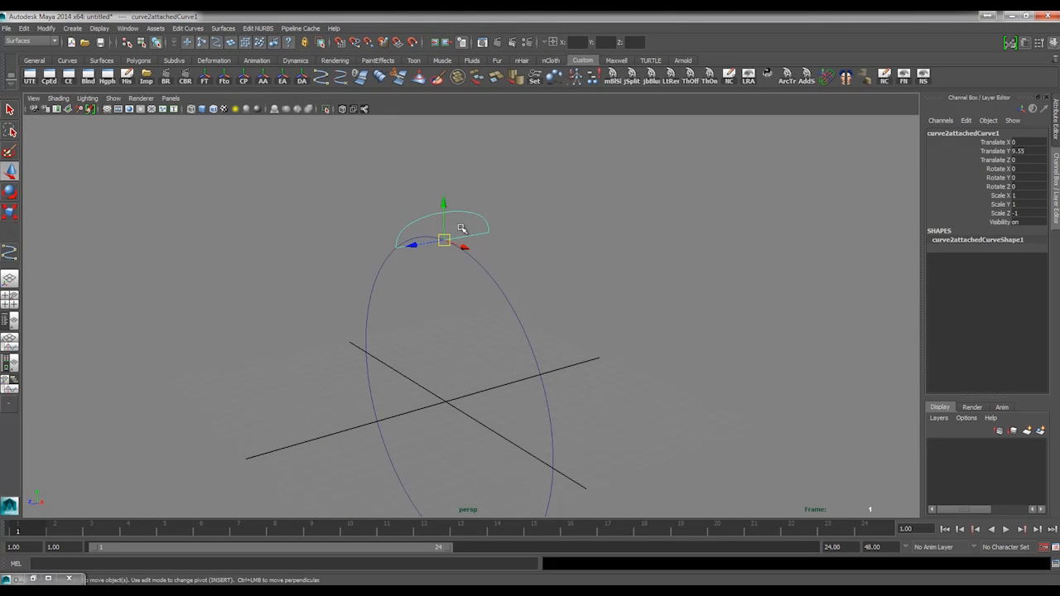
{"action": "left_click", "coordinate": [493, 280]}
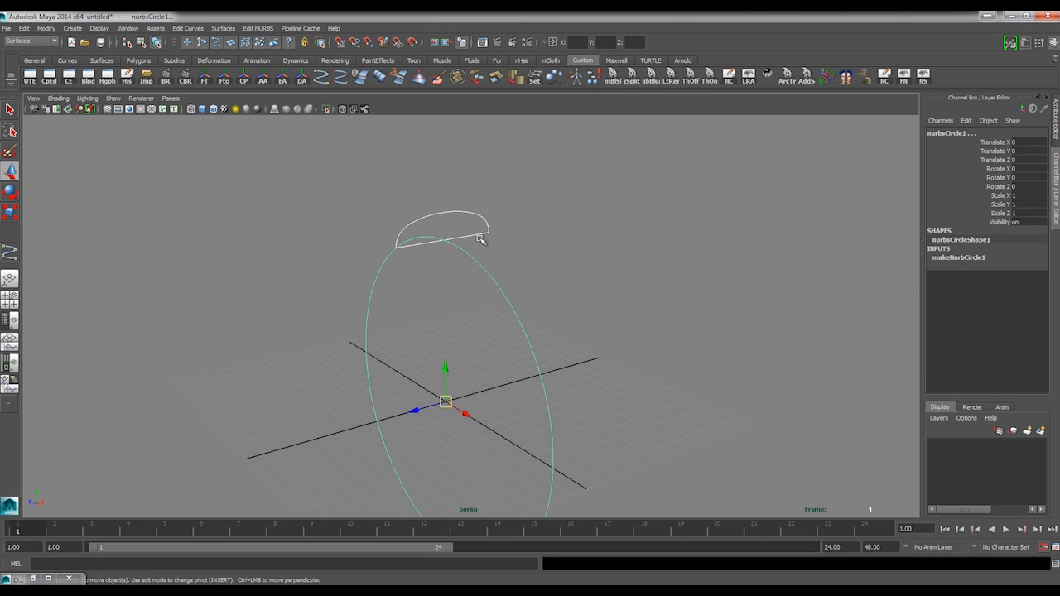
{"action": "left_click", "coordinate": [222, 28]}
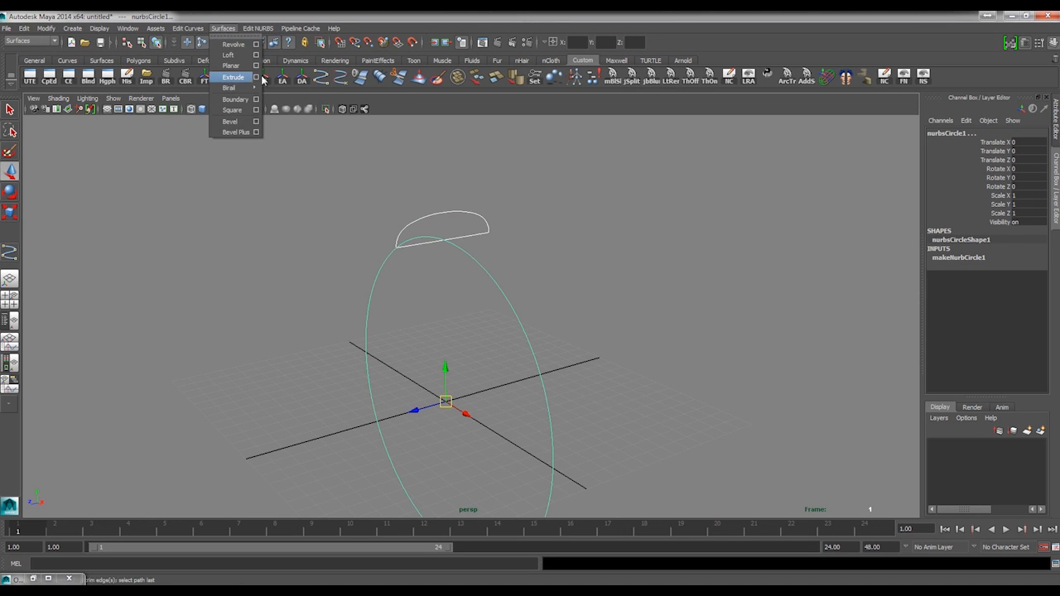
{"action": "left_click", "coordinate": [257, 77]}
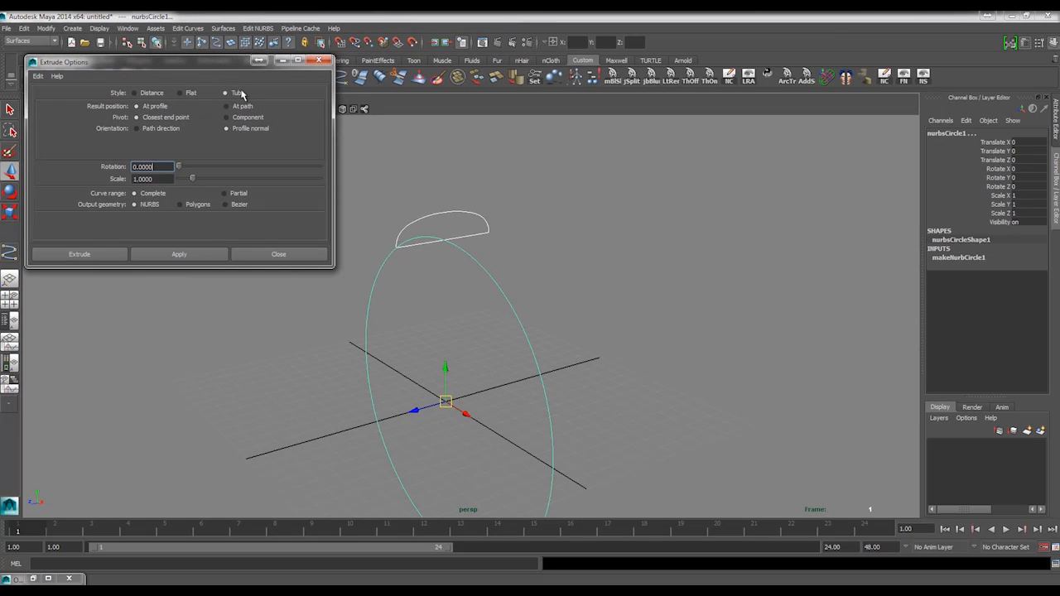
{"action": "left_click", "coordinate": [190, 208]}
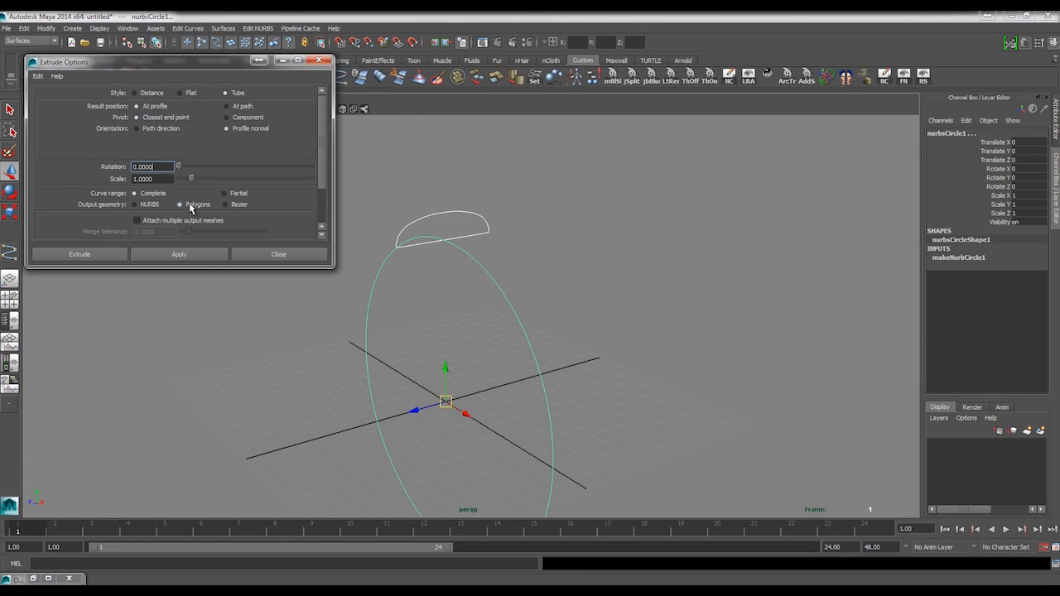
{"action": "left_click", "coordinate": [199, 257]}
Show the extruded ring in smooth shading and select only the ring mesh
{"action": "mouse_move", "coordinate": [578, 225]}
{"action": "left_mouse_down", "text": "alt"}
{"action": "mouse_move", "coordinate": [566, 242]}
{"action": "mouse_move", "coordinate": [607, 168]}
{"action": "mouse_move", "coordinate": [584, 206]}
{"action": "left_mouse_up", "text": "alt"}
{"action": "key", "text": "5"}
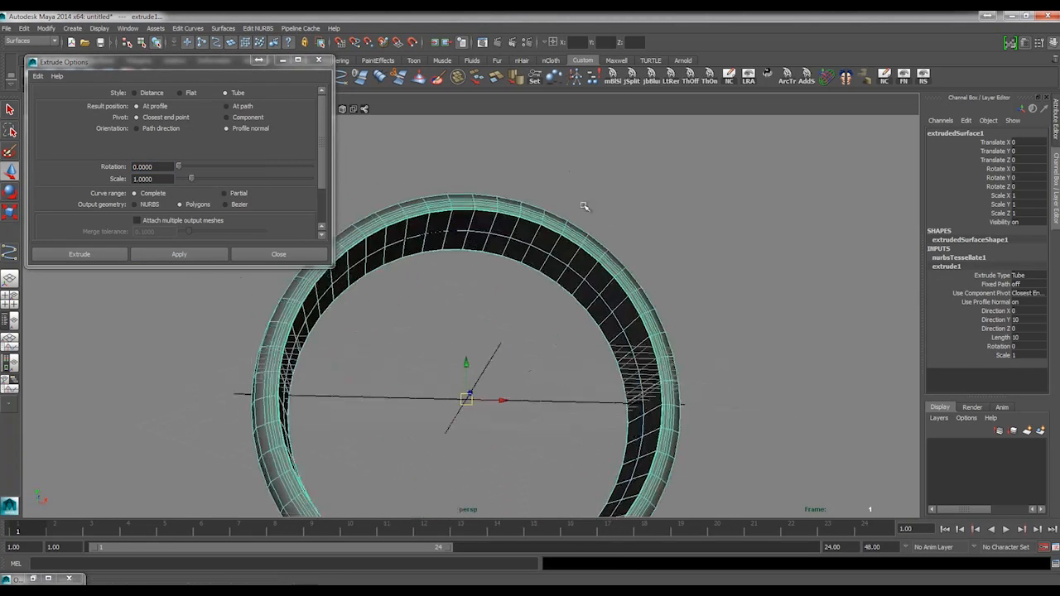
{"action": "left_click", "coordinate": [583, 207]}
{"action": "left_click_drag", "start_coordinate": [518, 263], "coordinate": [381, 367], "text": "alt"}
{"action": "left_click", "coordinate": [503, 332]}
{"action": "right_click_drag", "start_coordinate": [504, 333], "coordinate": [403, 330], "text": "alt"}
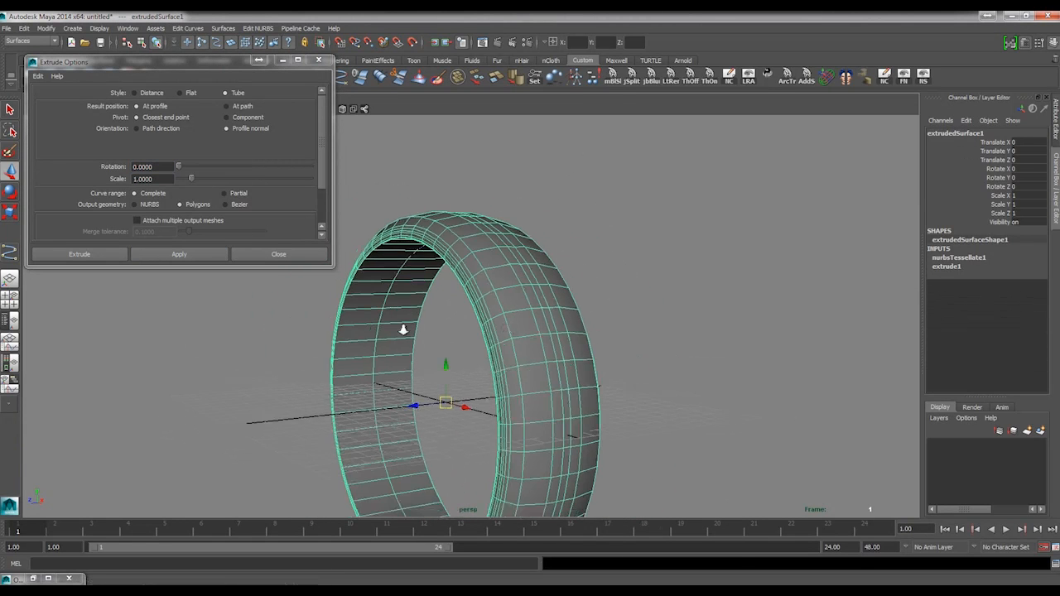
Move the ring mesh about 14.7 along Z to inspect its shaded surface away from the curves, and undo the move
{"action": "left_click_drag", "start_coordinate": [432, 403], "coordinate": [584, 310]}
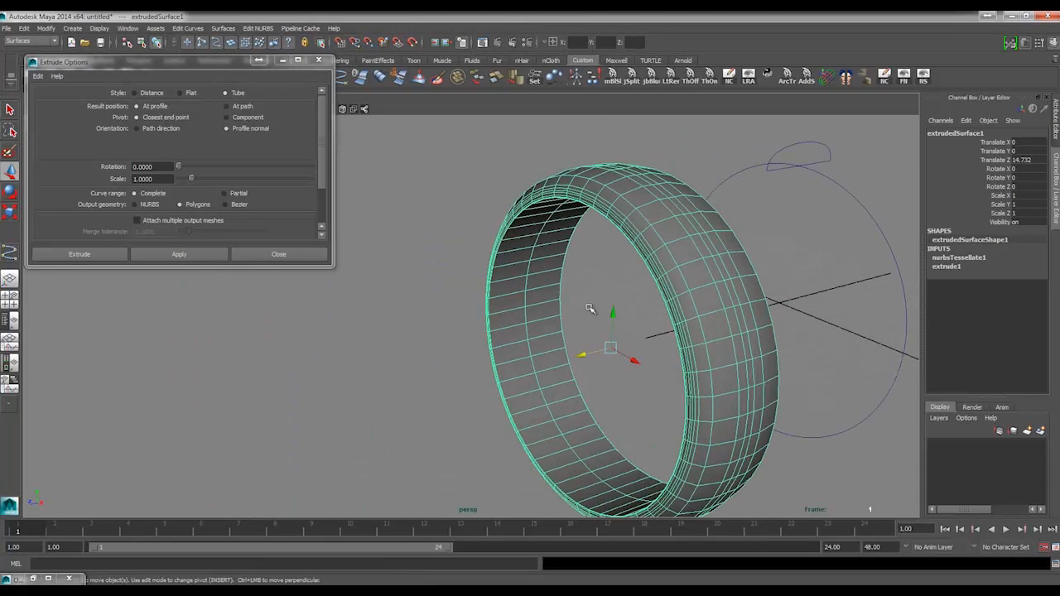
{"action": "left_click", "coordinate": [586, 311]}
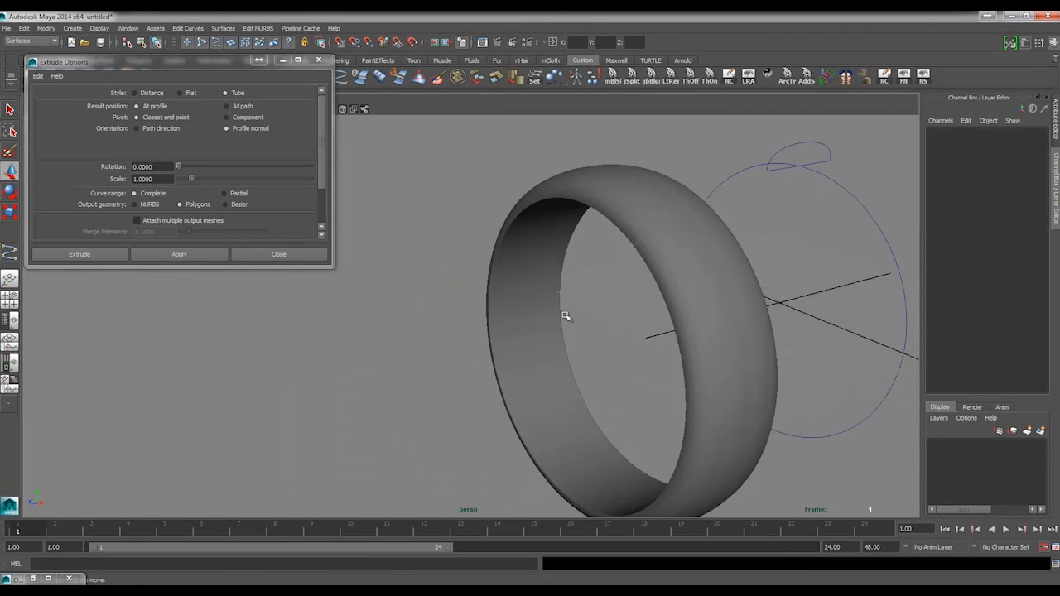
{"action": "left_click_drag", "start_coordinate": [568, 315], "coordinate": [523, 289], "text": "alt"}
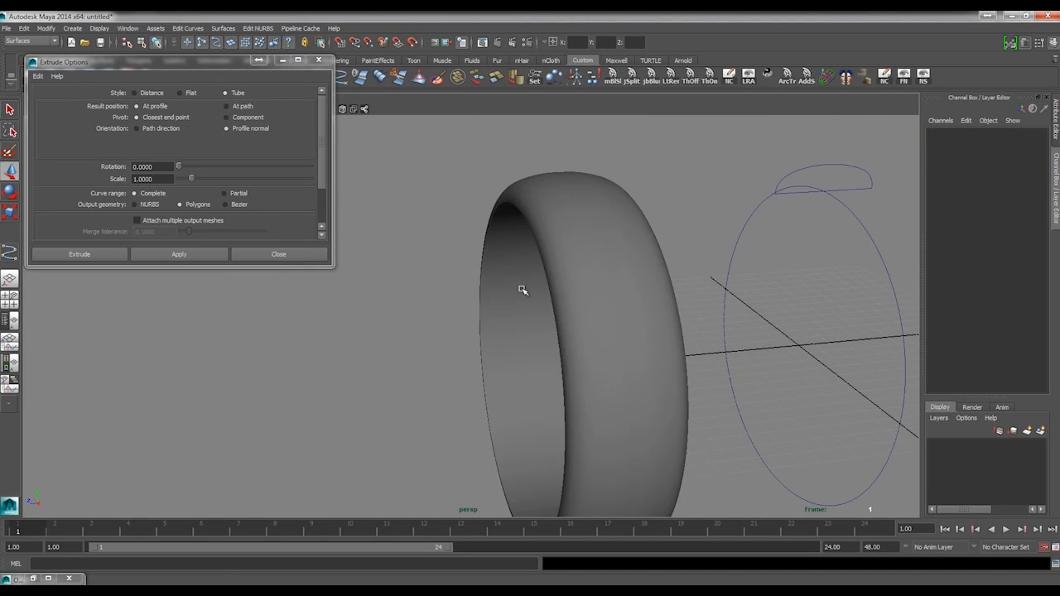
{"action": "left_click", "coordinate": [594, 266]}
{"action": "key", "text": "ctrl+z"}
{"action": "key", "text": "ctrl+z"}
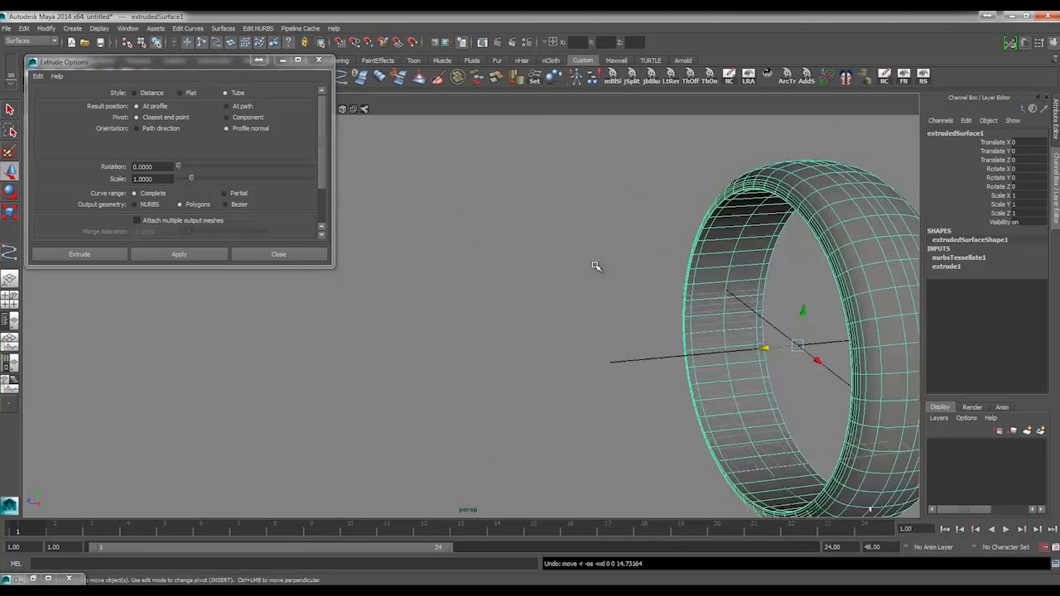
Dismiss the Extrude options and export the selected ring mesh as OBJ, overwriting base_ring_to_ZBrush.obj
{"action": "middle_click_drag", "start_coordinate": [721, 238], "coordinate": [447, 294], "text": "alt"}
{"action": "left_click_drag", "start_coordinate": [447, 293], "coordinate": [587, 281], "text": "alt"}
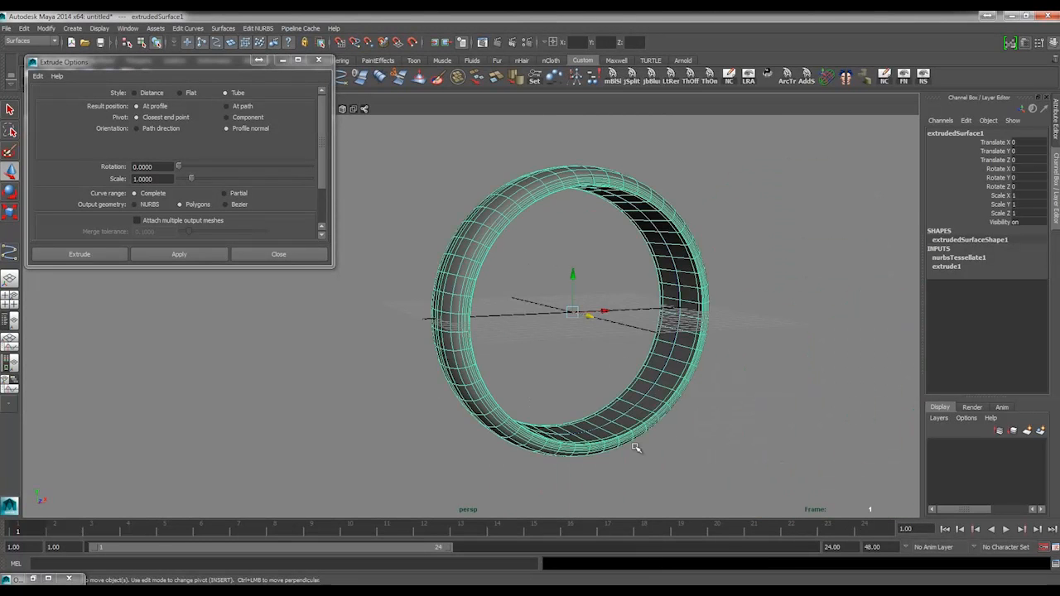
{"action": "left_click_drag", "start_coordinate": [626, 349], "coordinate": [425, 343], "text": "alt"}
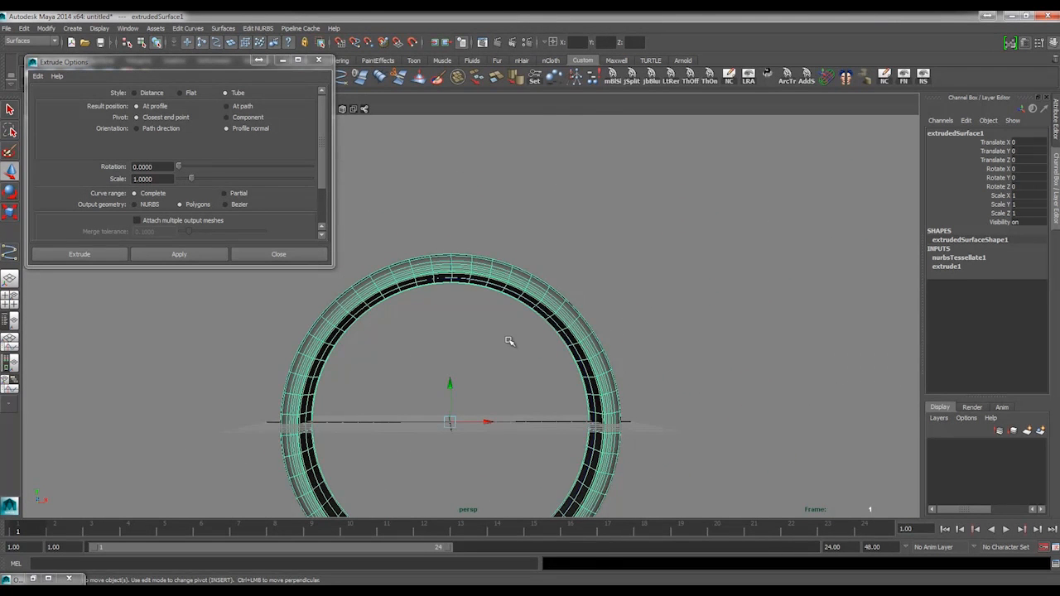
{"action": "middle_click_drag", "start_coordinate": [507, 343], "coordinate": [537, 267], "text": "alt"}
{"action": "mouse_move", "coordinate": [537, 267]}
{"action": "left_mouse_down", "text": "alt"}
{"action": "mouse_move", "coordinate": [534, 286]}
{"action": "mouse_move", "coordinate": [542, 278]}
{"action": "left_mouse_up", "text": "alt"}
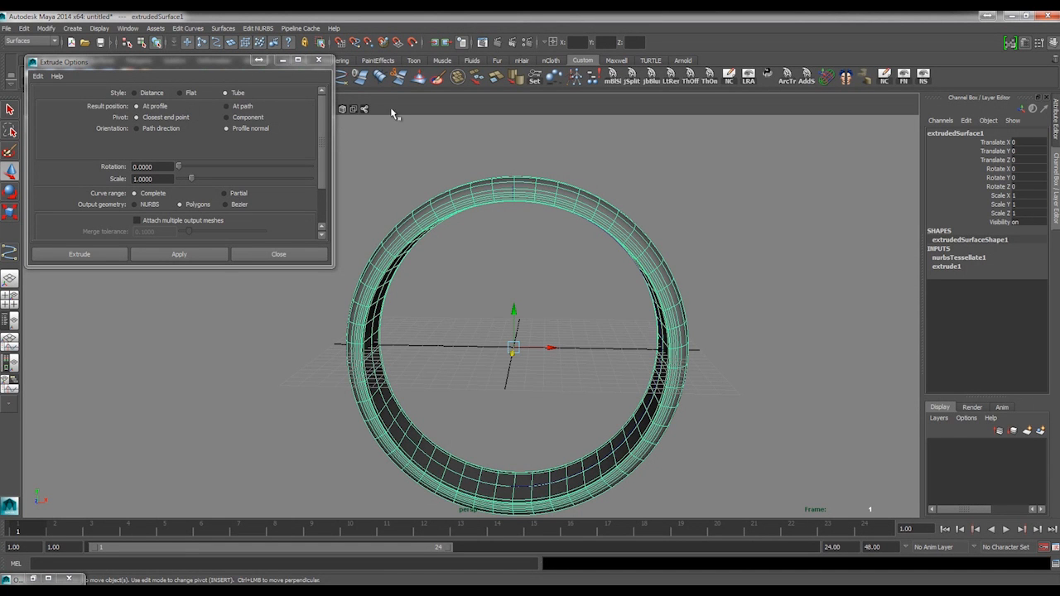
{"action": "left_click", "coordinate": [282, 61]}
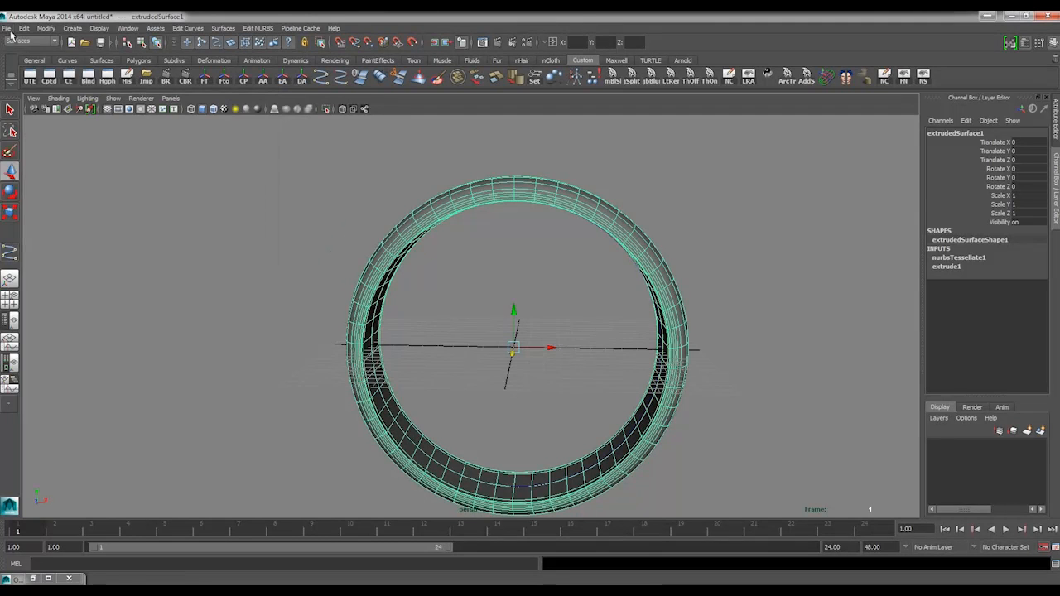
{"action": "left_click", "coordinate": [10, 32]}
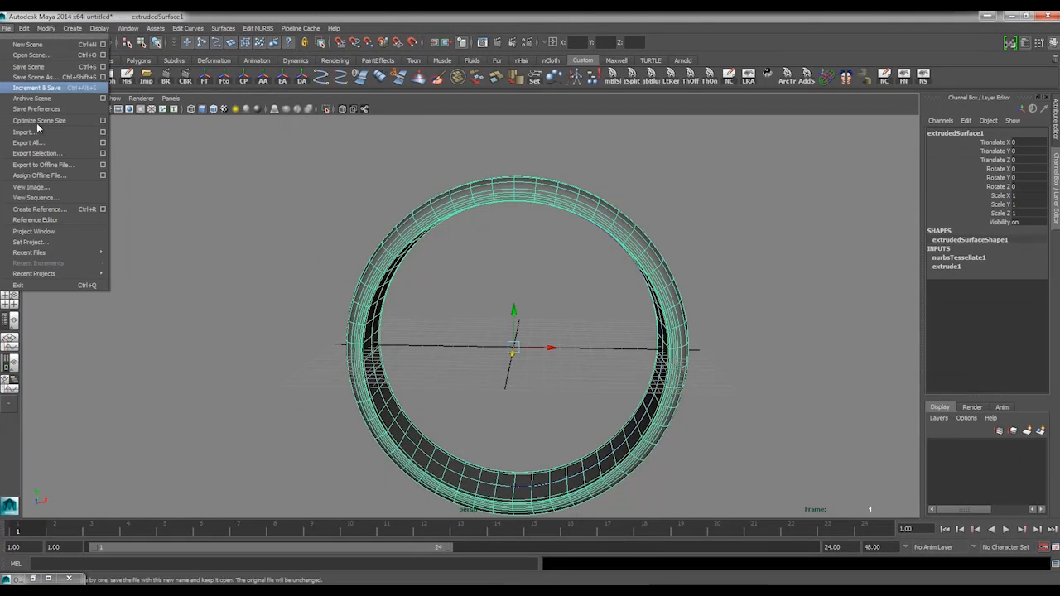
{"action": "left_click", "coordinate": [103, 154]}
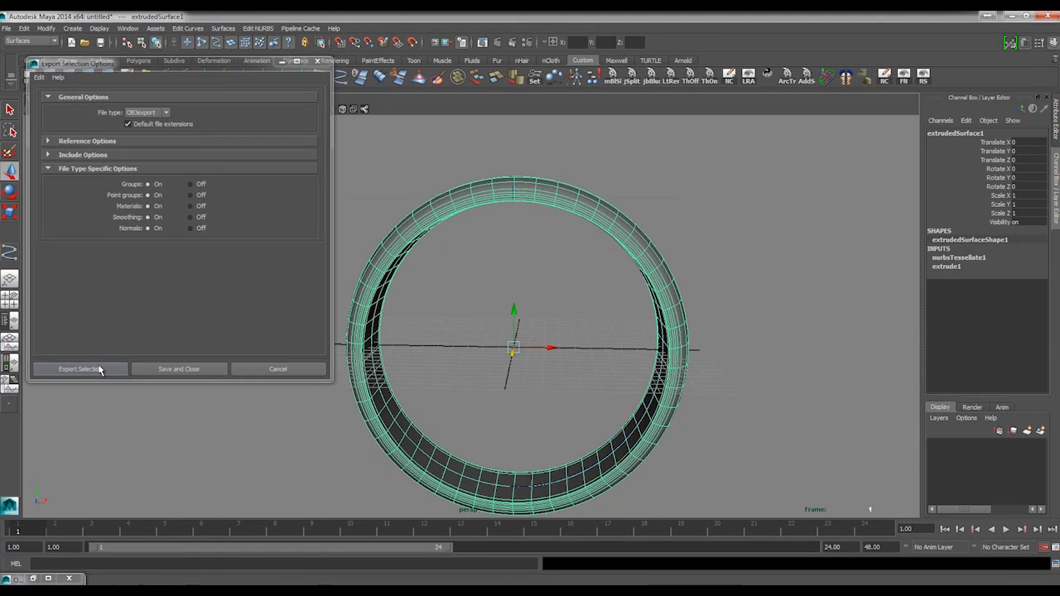
{"action": "left_click", "coordinate": [78, 369]}
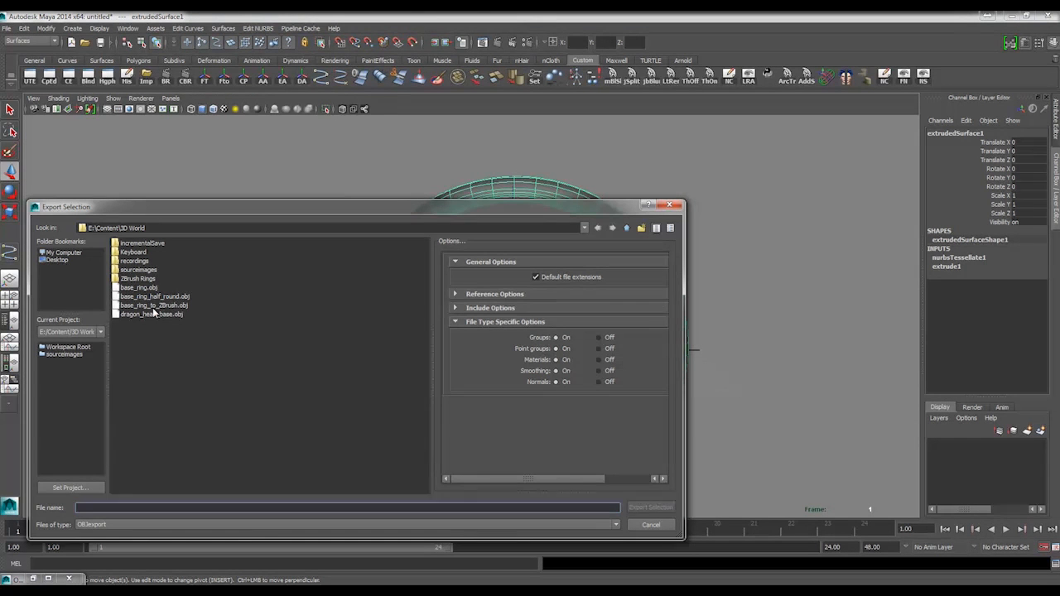
{"action": "left_click", "coordinate": [157, 306]}
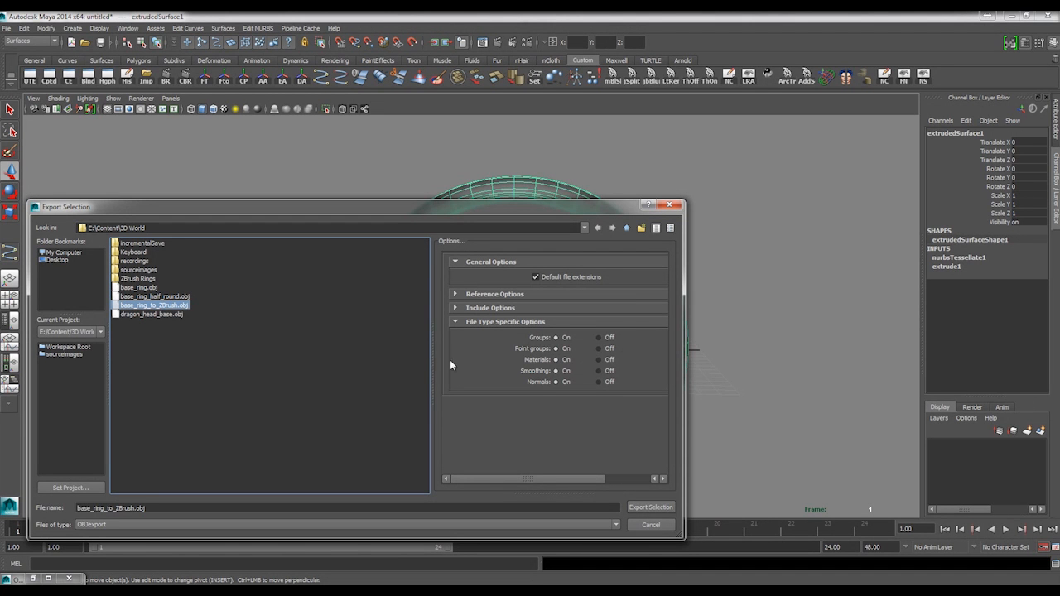
{"action": "left_click", "coordinate": [660, 508]}
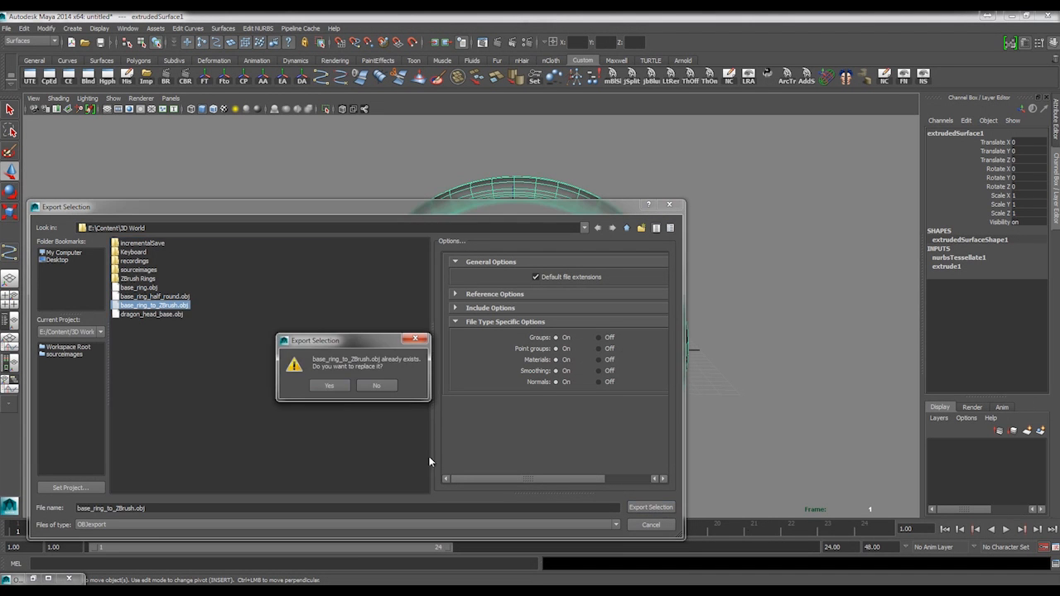
{"action": "left_click", "coordinate": [340, 386]}
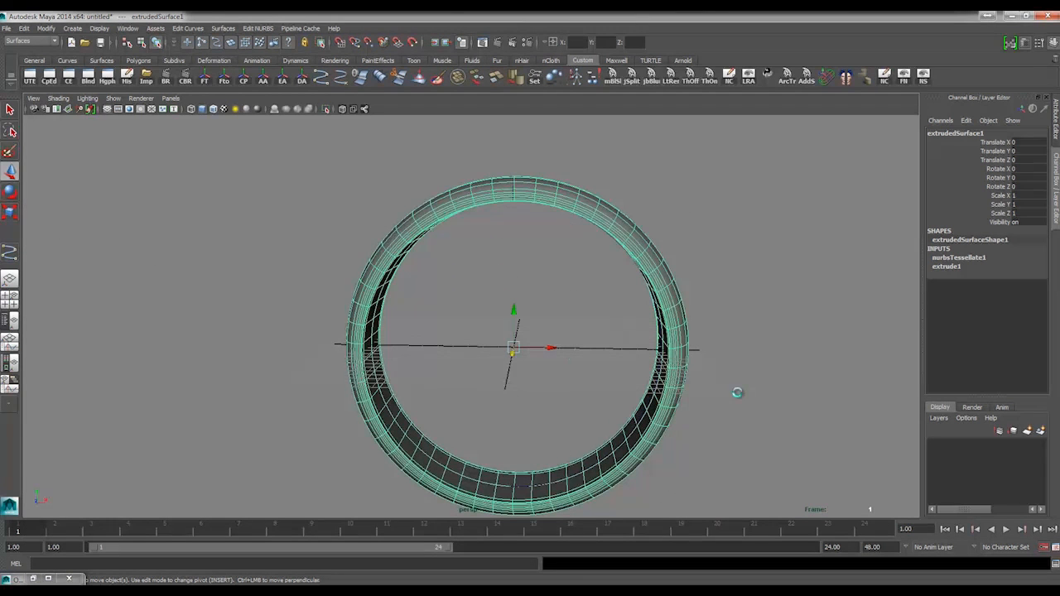